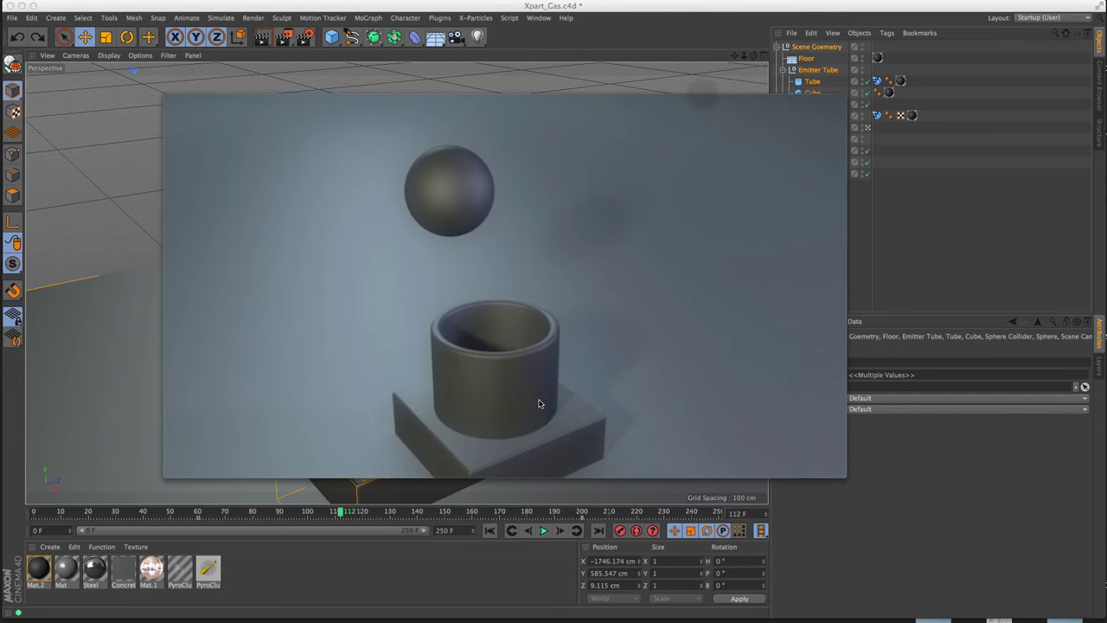
# Play and scrub through the finished steam render in QuickTime, then close the player
pyautogui.click(508, 419)
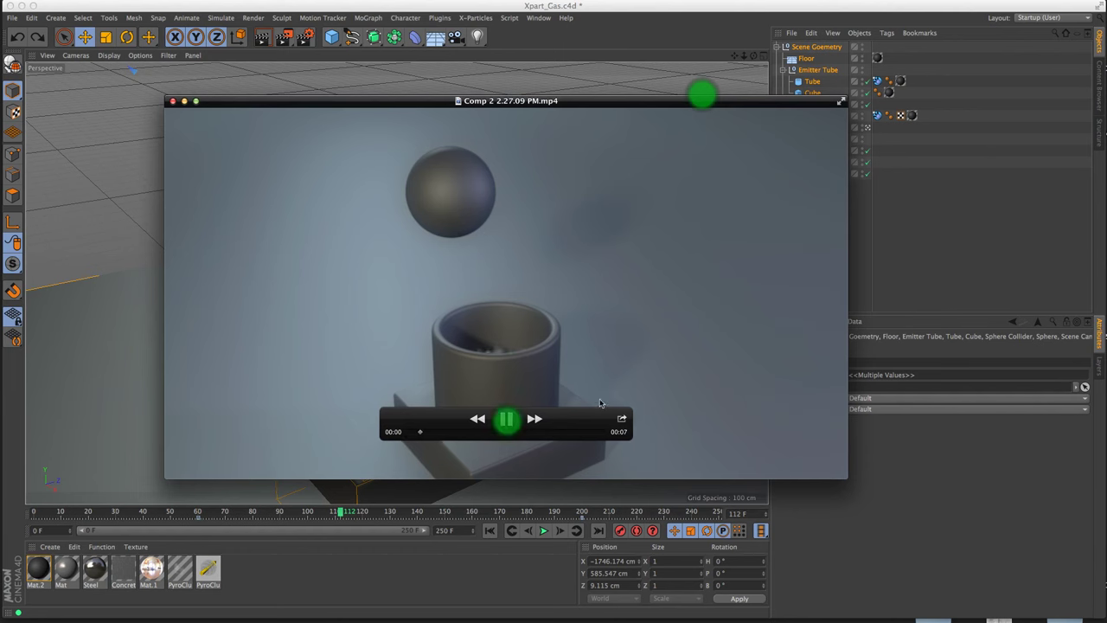
pyautogui.click(510, 420)
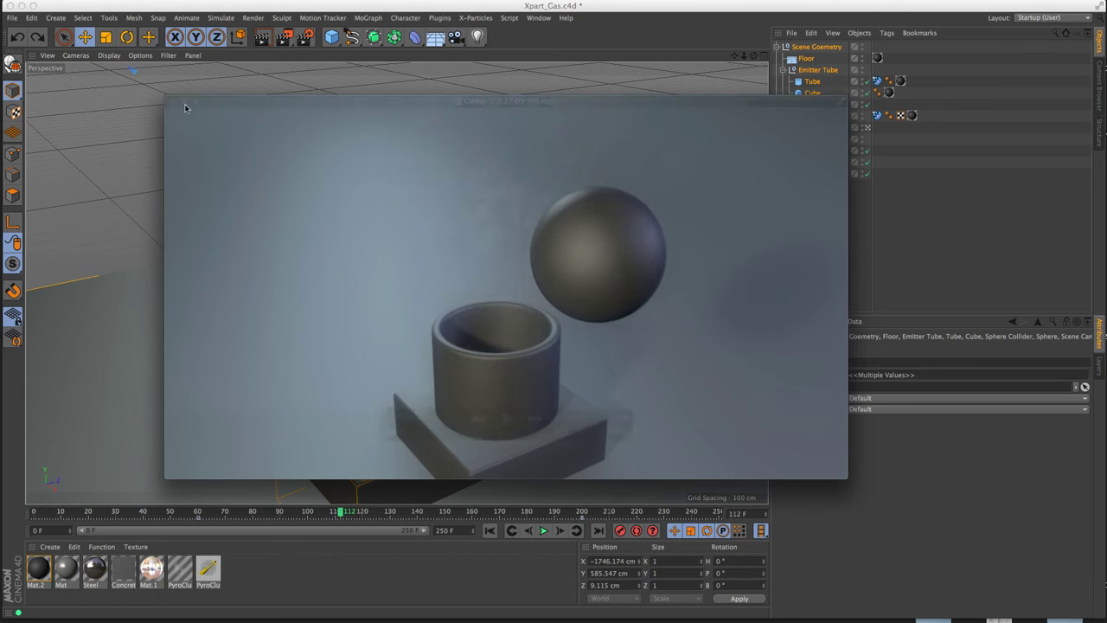
pyautogui.moveTo(564, 430); pyautogui.dragTo(533, 430)
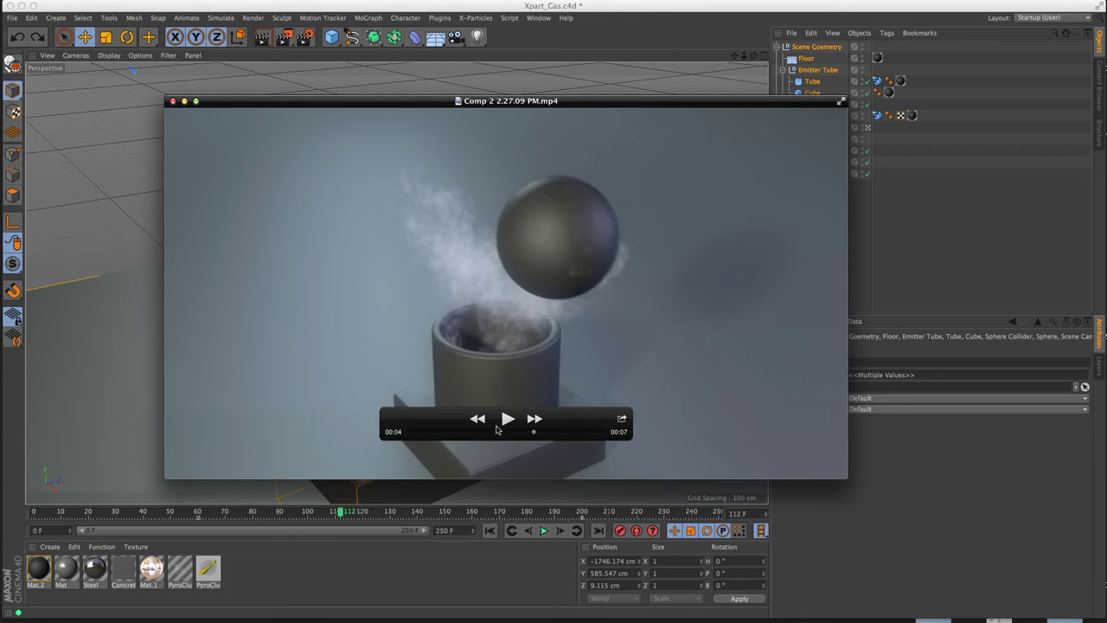
pyautogui.click(174, 101)
# Move the collider tag off the Sphere, rewind to frame 0, test-render, and collapse the Light Rig
pyautogui.click(879, 115)
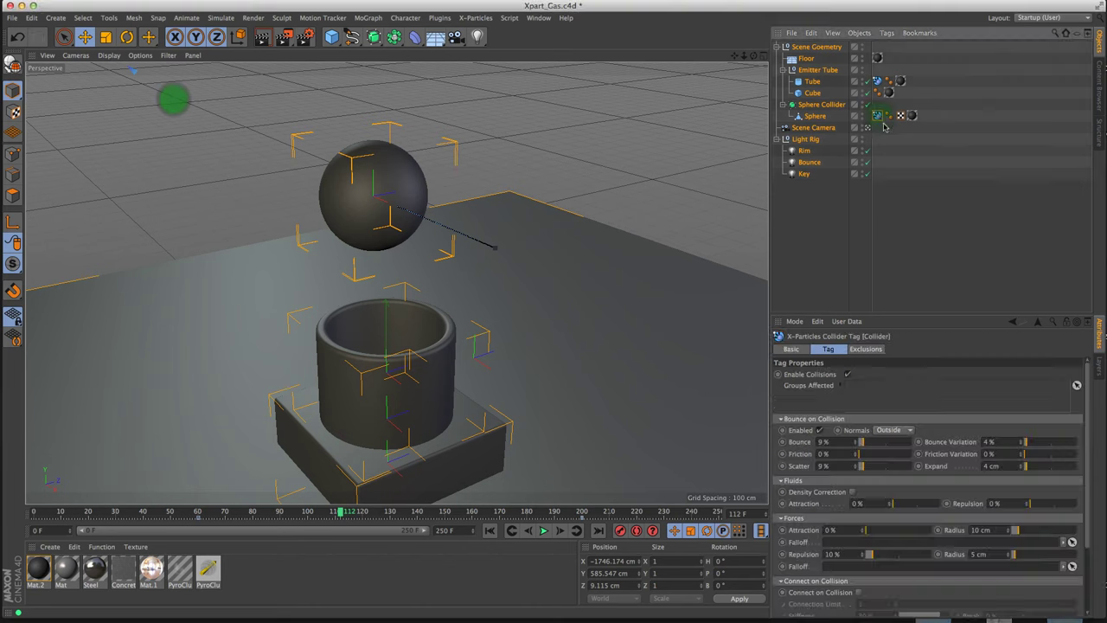
pyautogui.moveTo(879, 93); pyautogui.dragTo(879, 81)
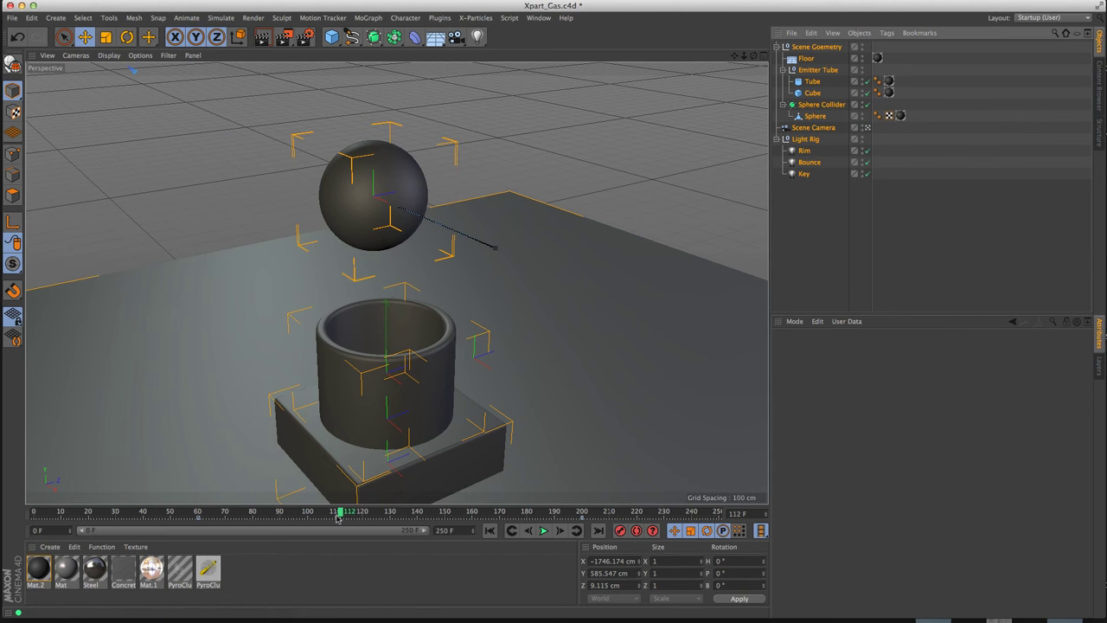
pyautogui.moveTo(340, 511); pyautogui.dragTo(77, 487)
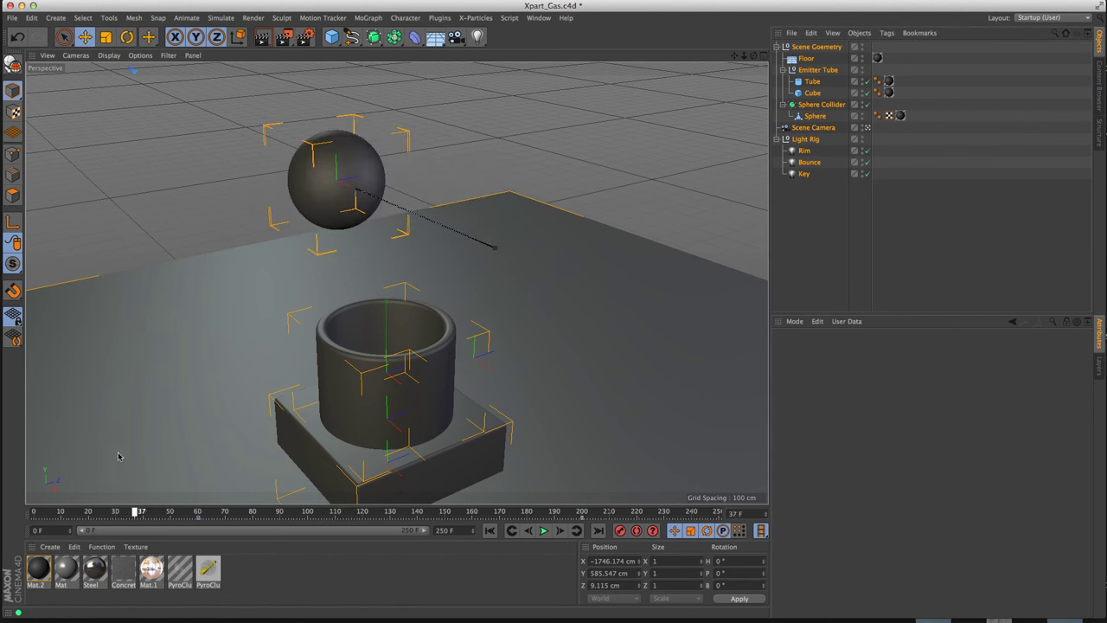
pyautogui.hotkey('ctrl', 'r')
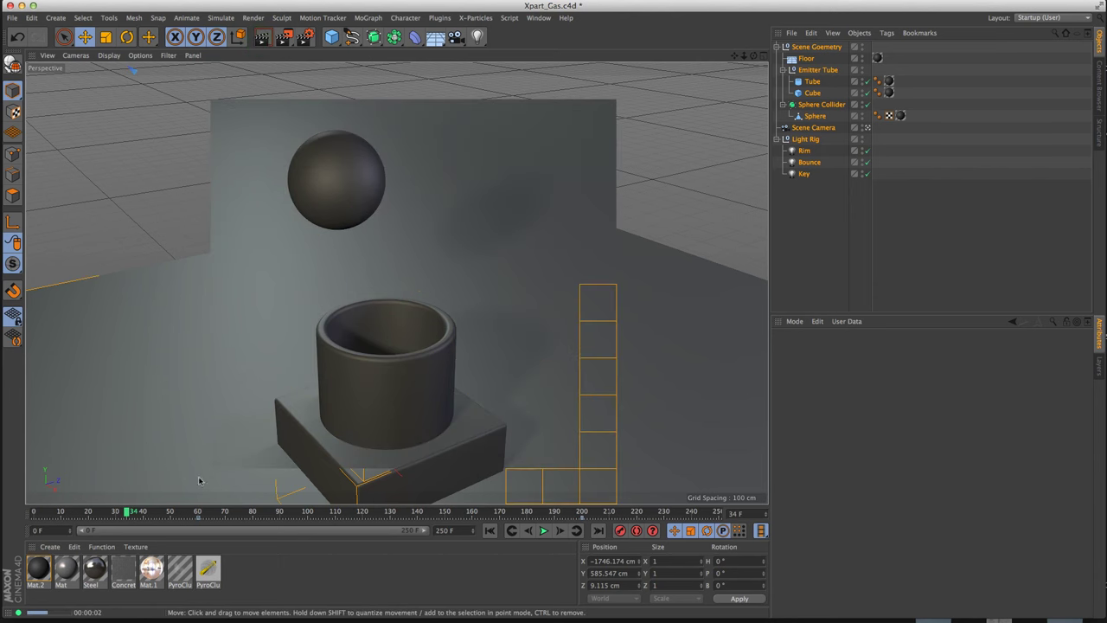
pyautogui.click(835, 211)
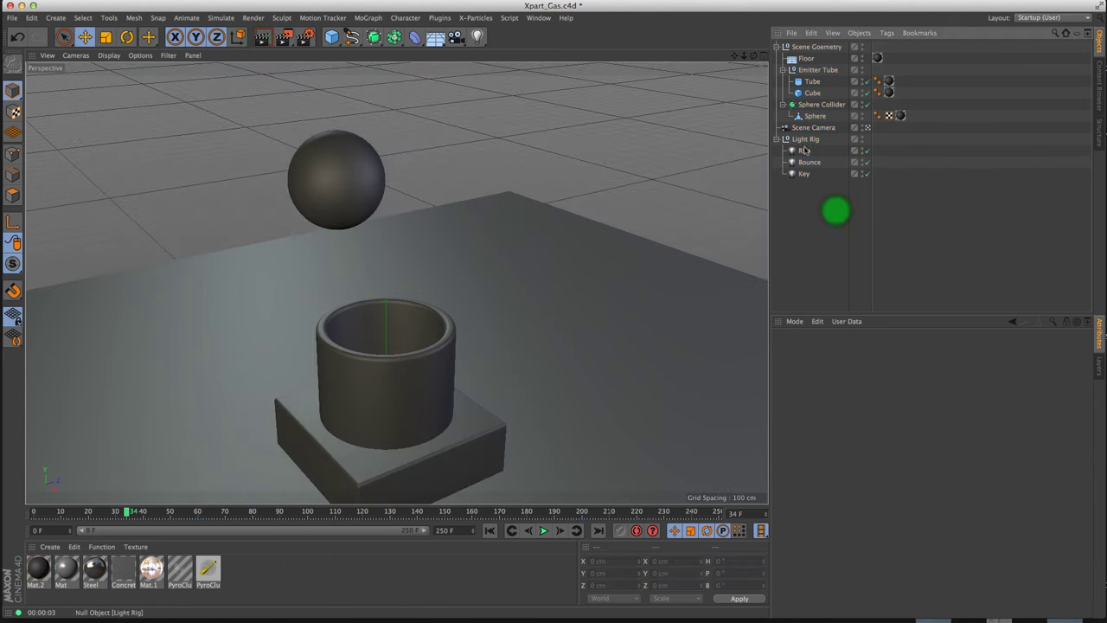
pyautogui.click(777, 138)
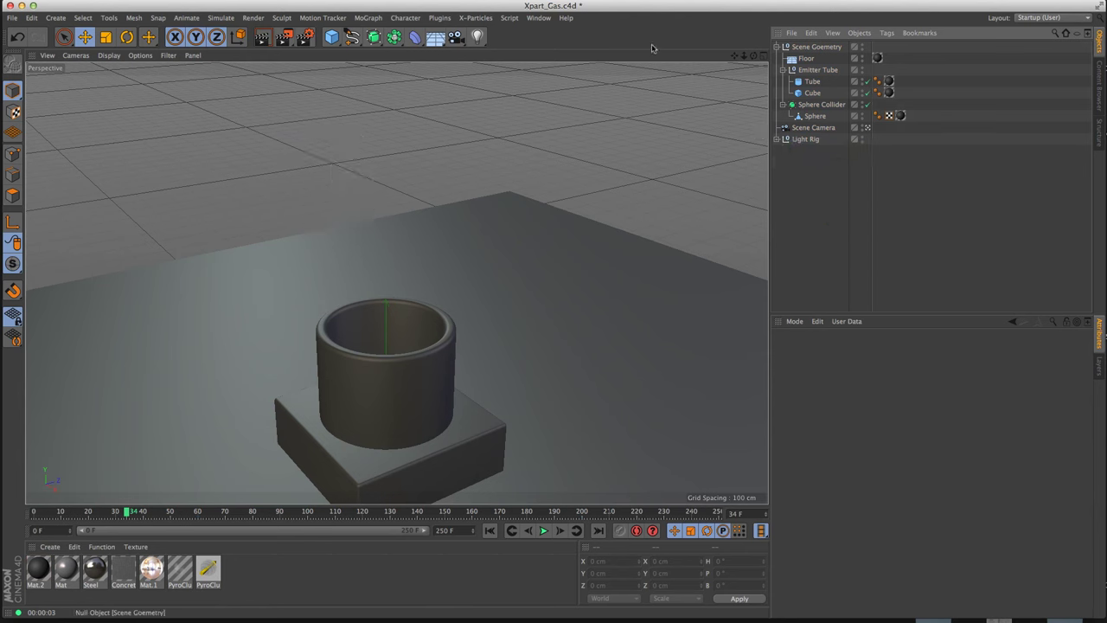
# Create an X-Particles System and fill it using Add Basic Setup
pyautogui.click(478, 19)
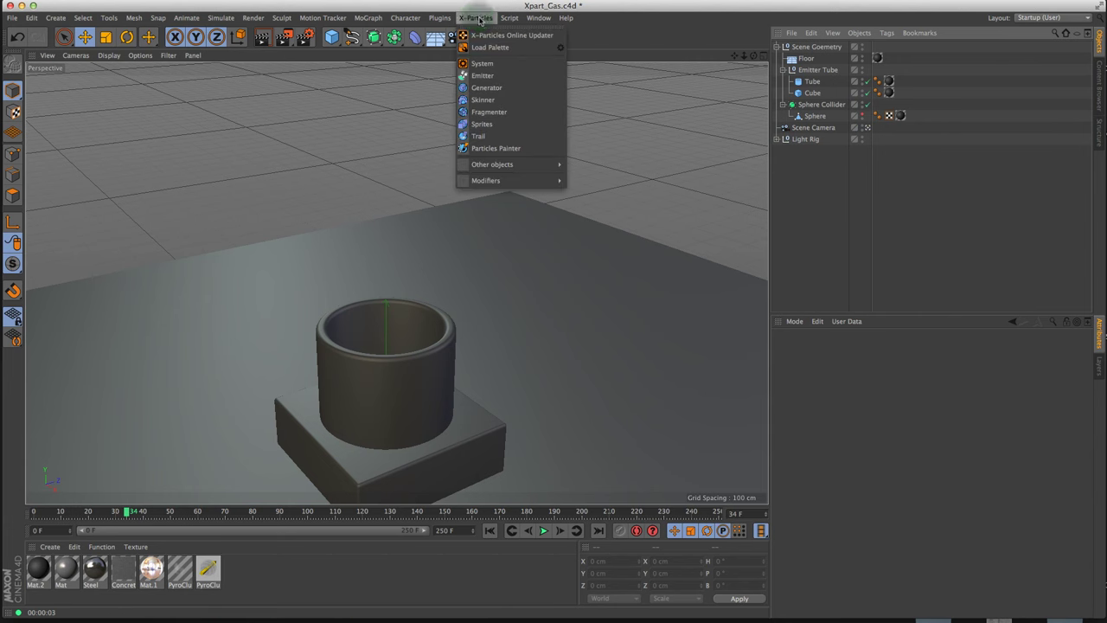
pyautogui.click(482, 64)
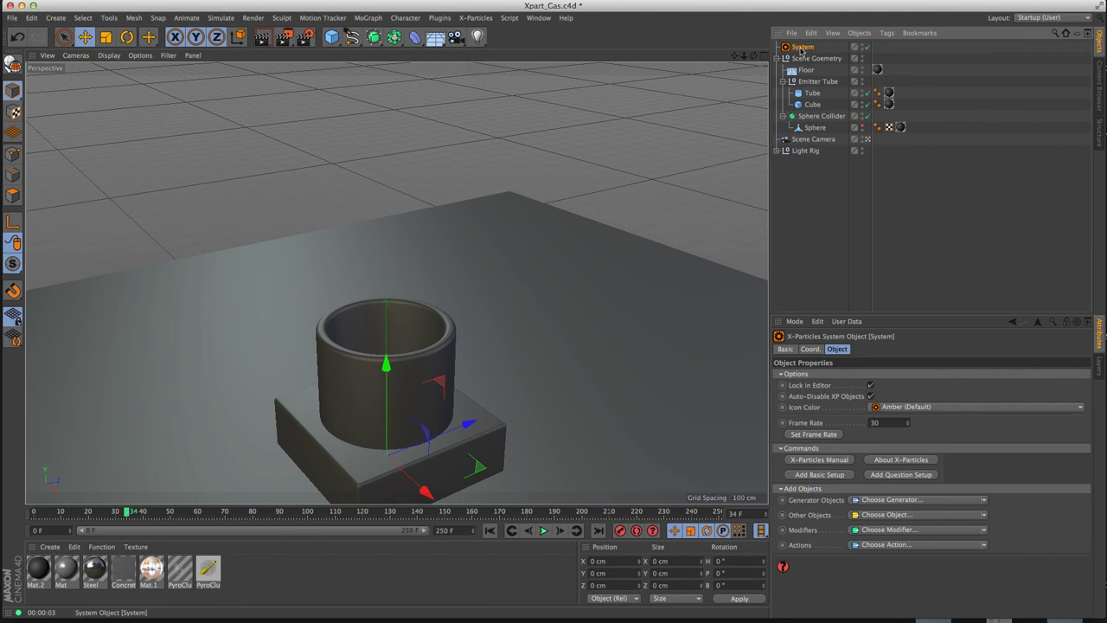
pyautogui.click(820, 475)
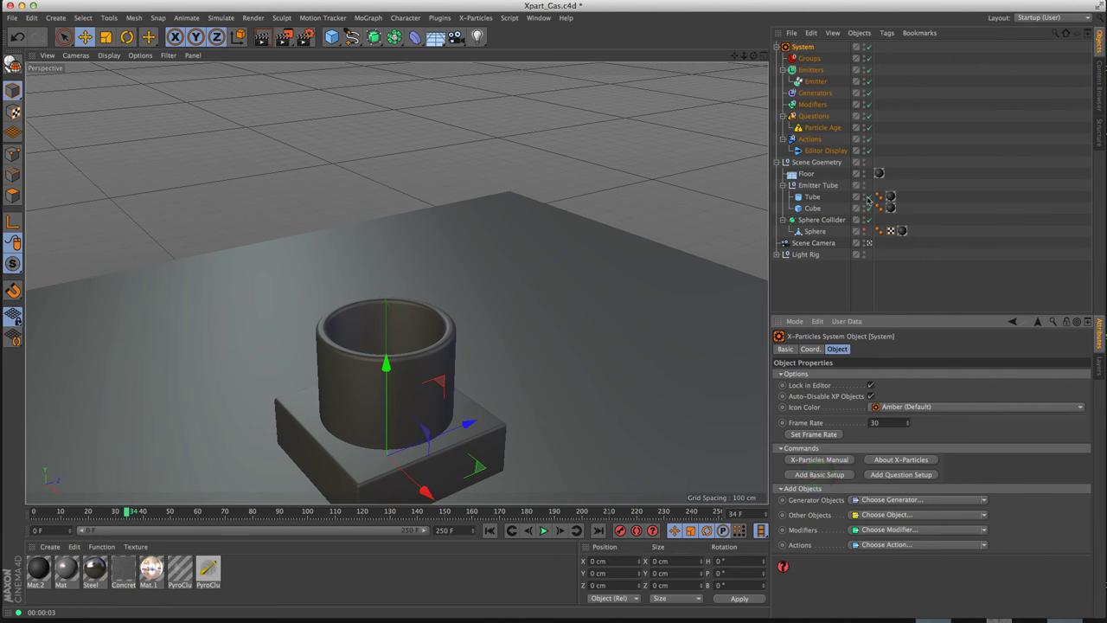
# Raise the emitter above the tube and play the simulation to watch particles emit
pyautogui.click(815, 81)
pyautogui.moveTo(386, 390); pyautogui.dragTo(395, 181)
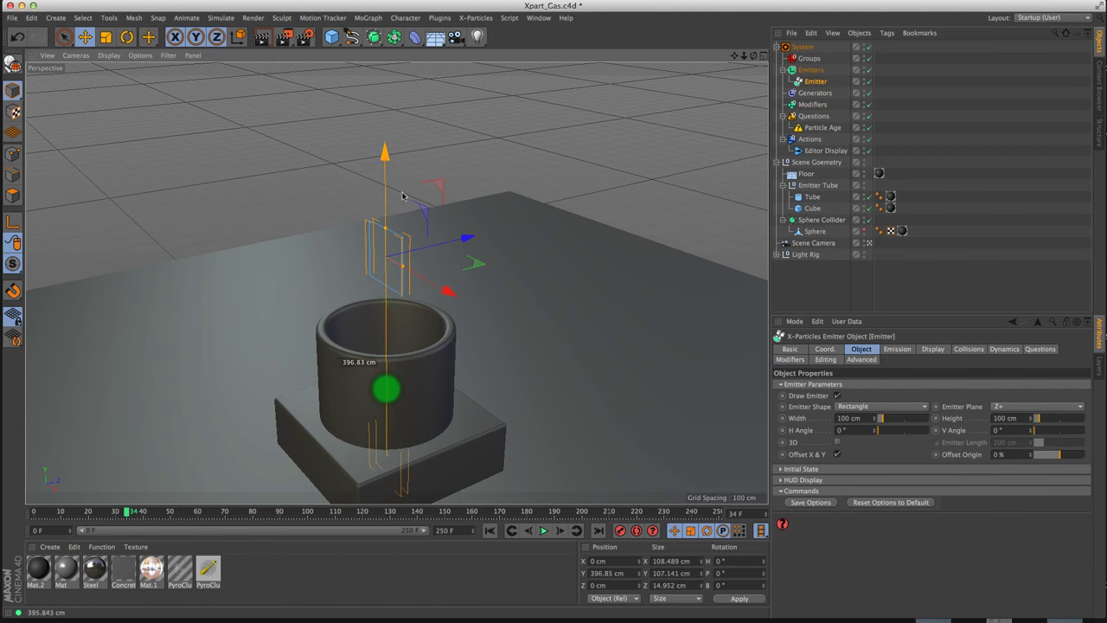
pyautogui.click(544, 531)
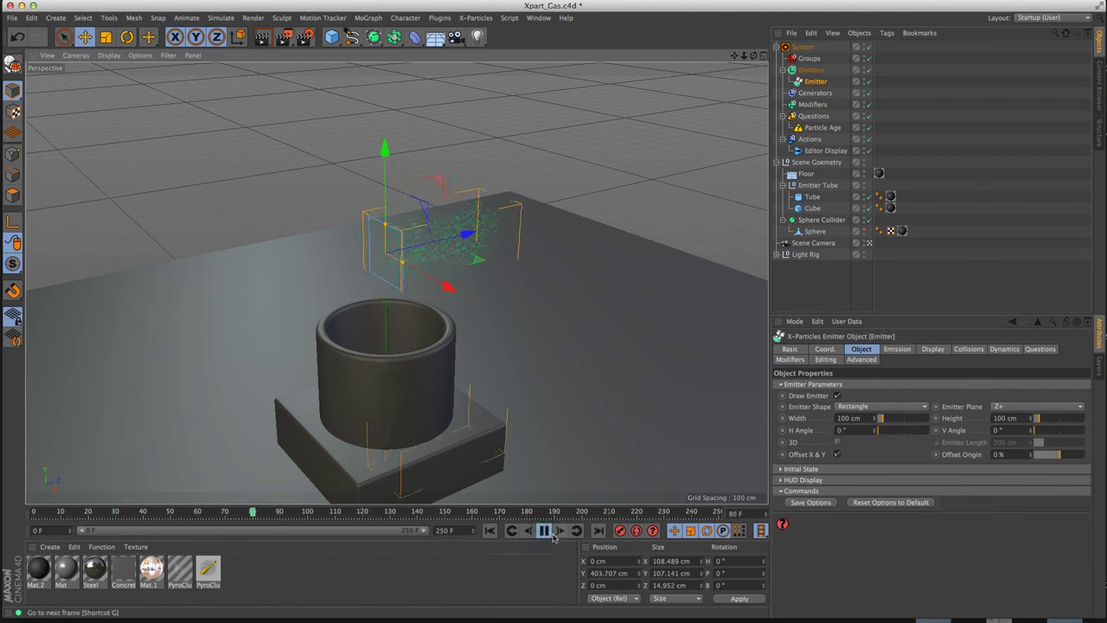
pyautogui.click(545, 531)
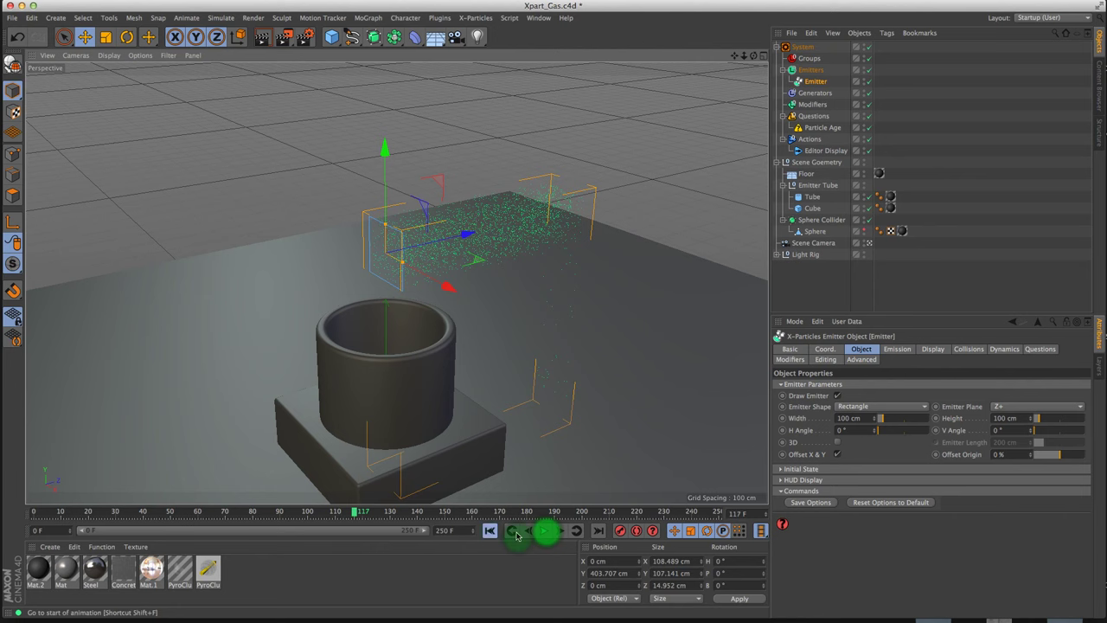
pyautogui.click(516, 534)
pyautogui.click(545, 531)
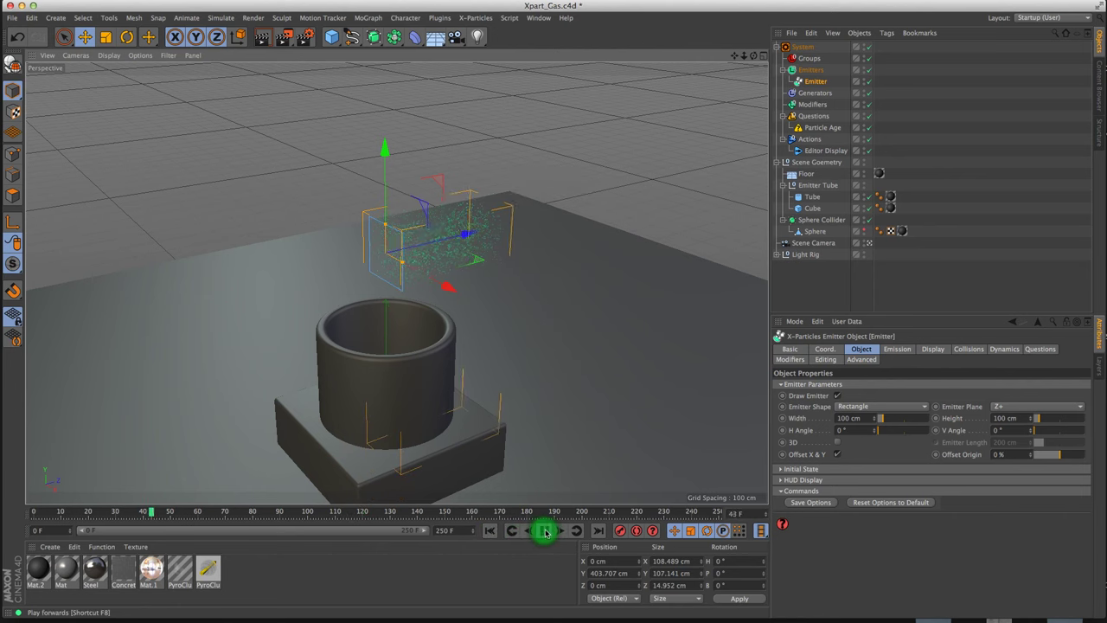
pyautogui.click(545, 531)
# Set the emitter shape to Circle and its plane to Y+
pyautogui.click(864, 406)
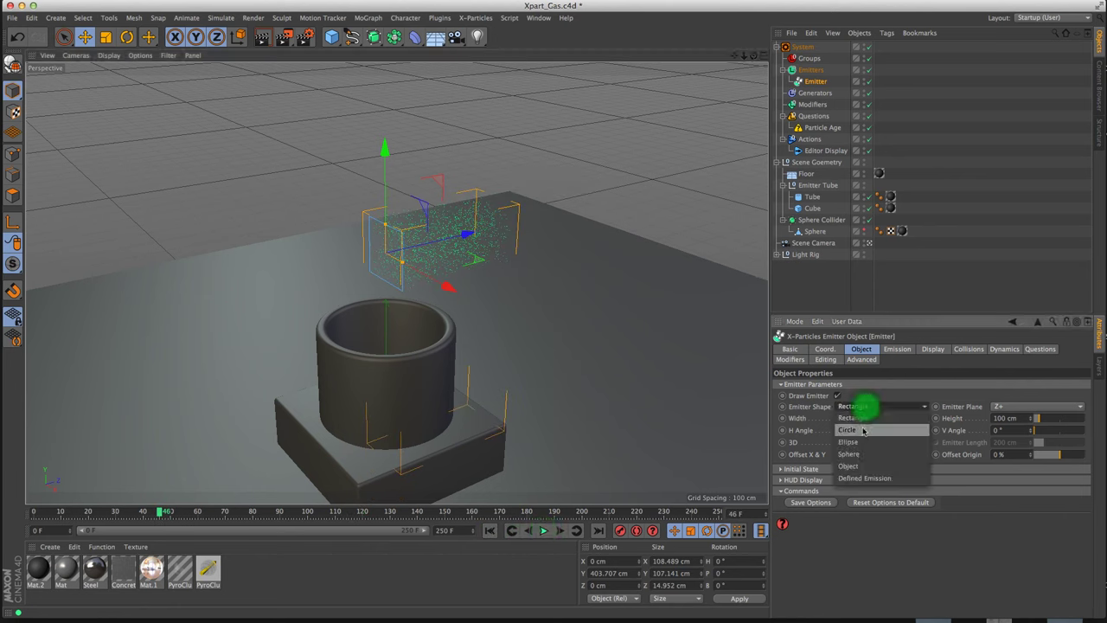
pyautogui.click(862, 430)
pyautogui.click(1009, 407)
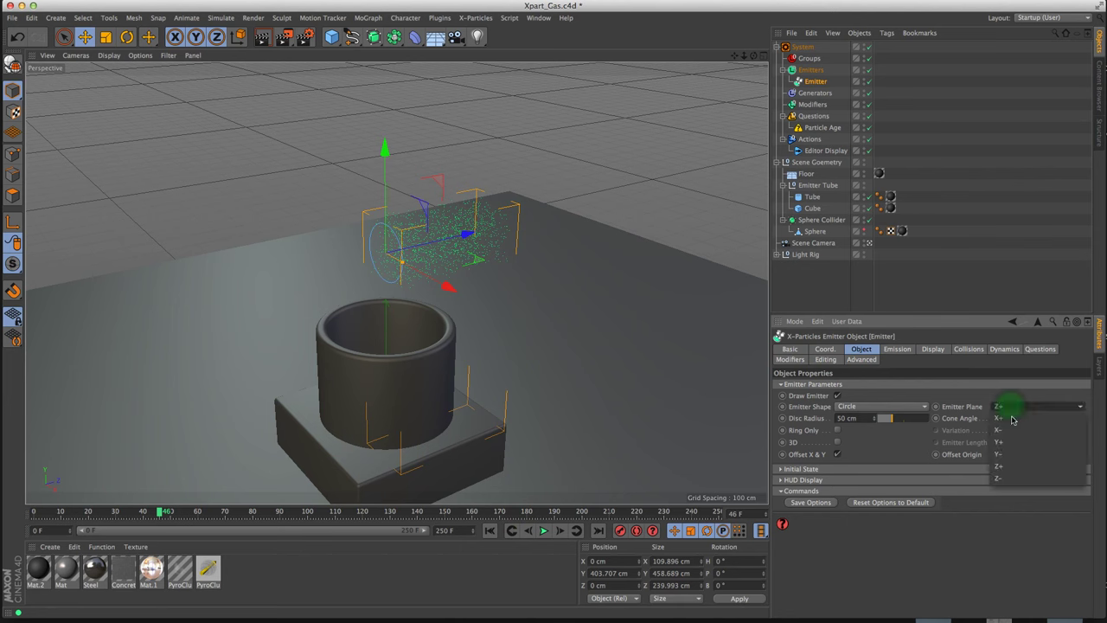
pyautogui.click(1012, 442)
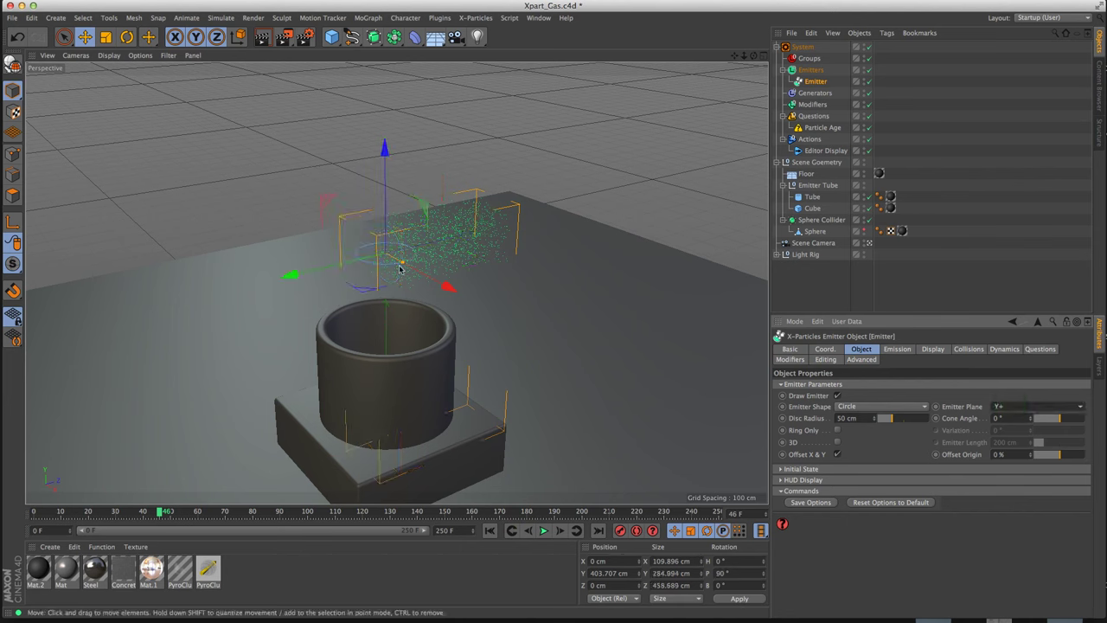
# Sink the emitter inside the tube, widen its disc radius to 84.292 cm, and replay
pyautogui.moveTo(400, 269); pyautogui.dragTo(394, 318)
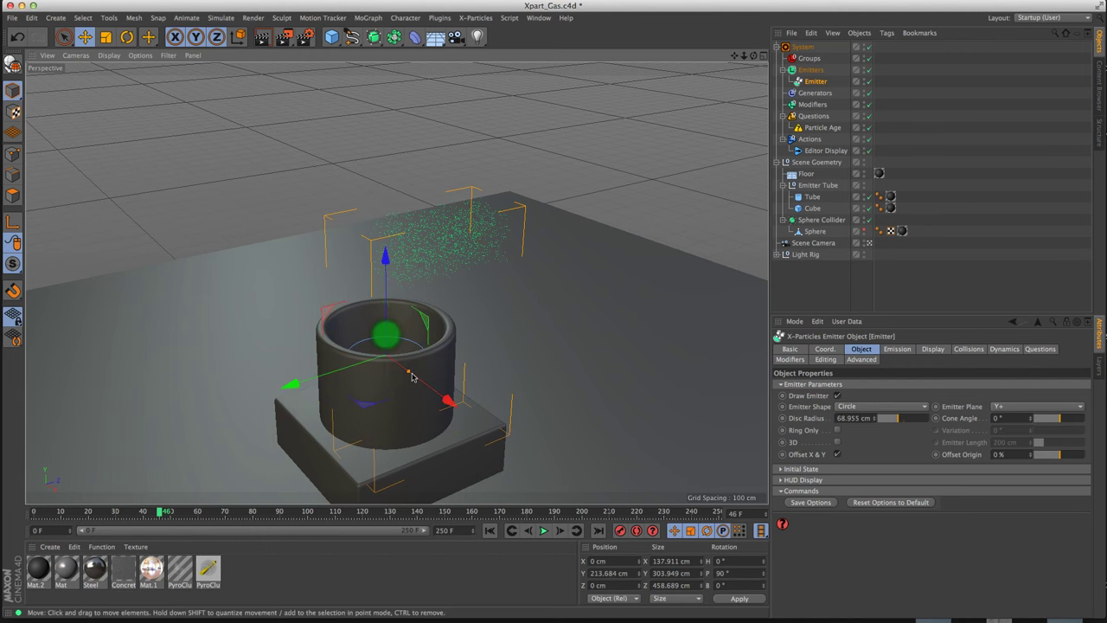
pyautogui.moveTo(412, 377); pyautogui.dragTo(413, 375)
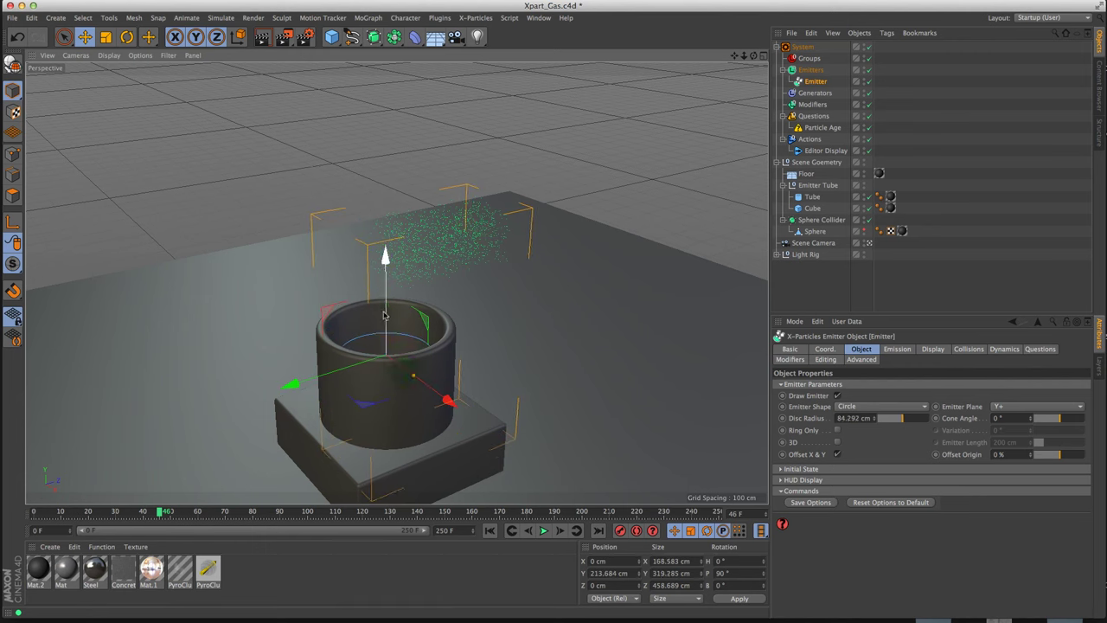
pyautogui.moveTo(385, 315); pyautogui.dragTo(385, 336)
pyautogui.click(543, 532)
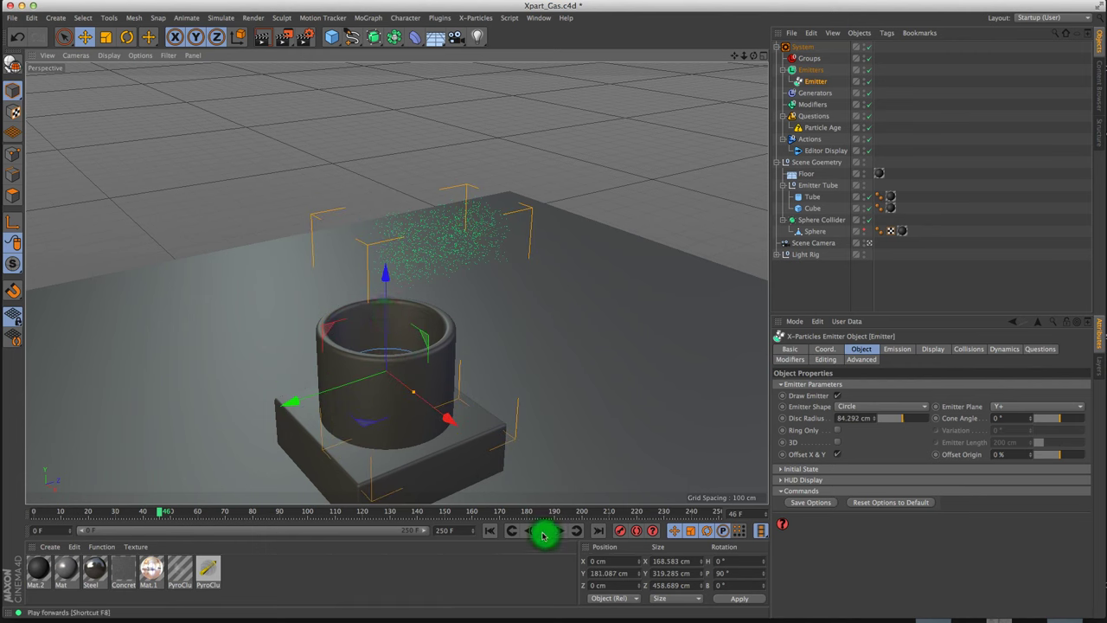
pyautogui.click(489, 530)
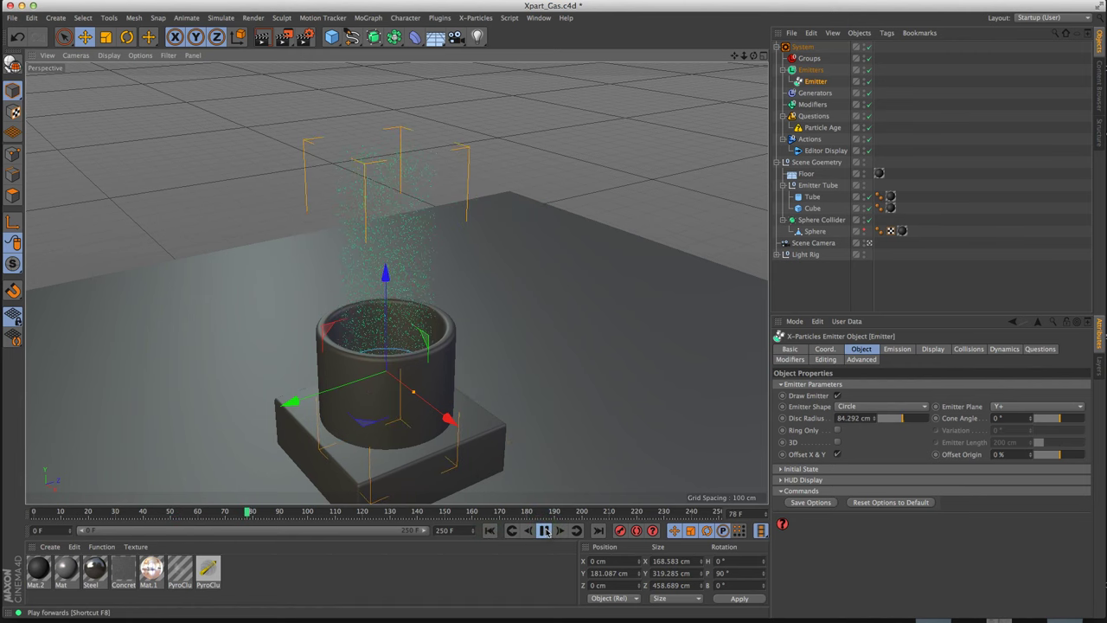
pyautogui.click(544, 530)
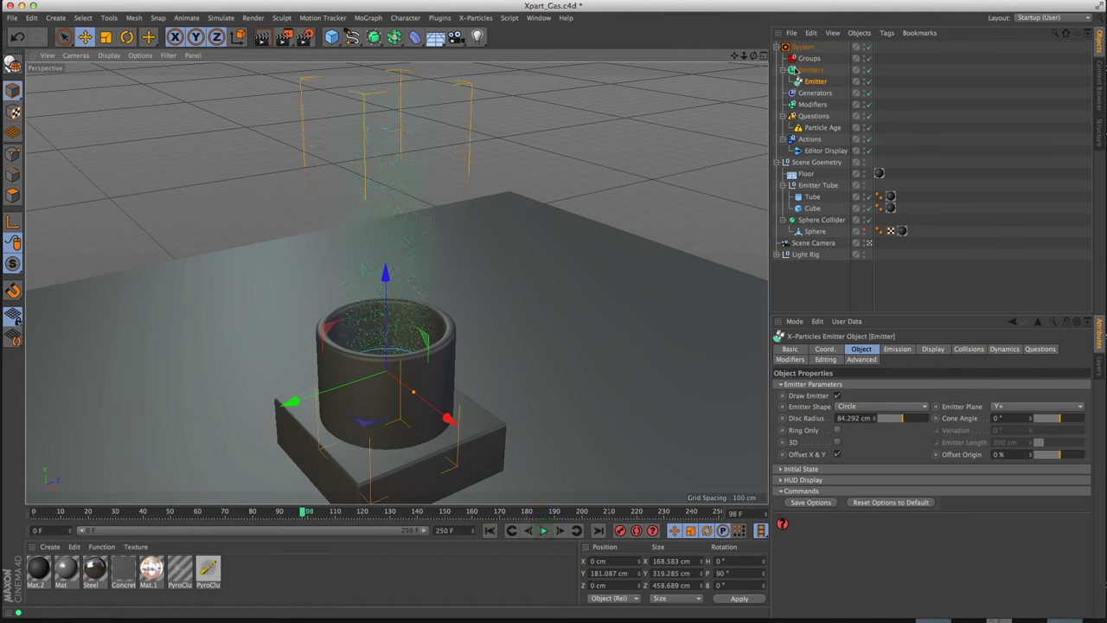
pyautogui.click(822, 82)
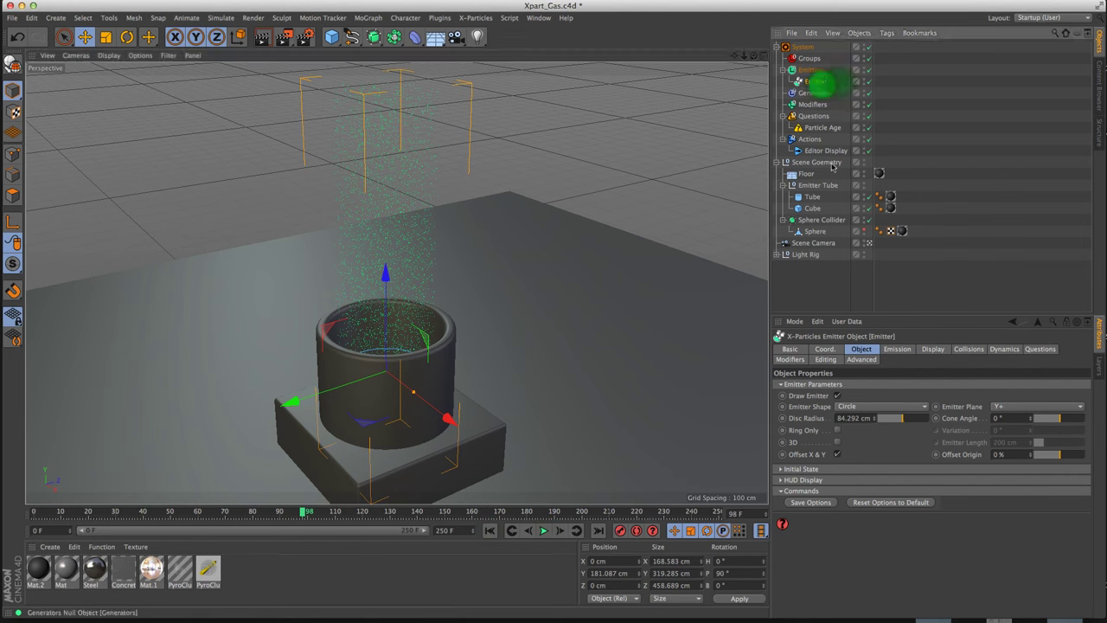
# Enable emission start/end frames (ending at frame 70) and a custom particle lifespan
pyautogui.click(896, 349)
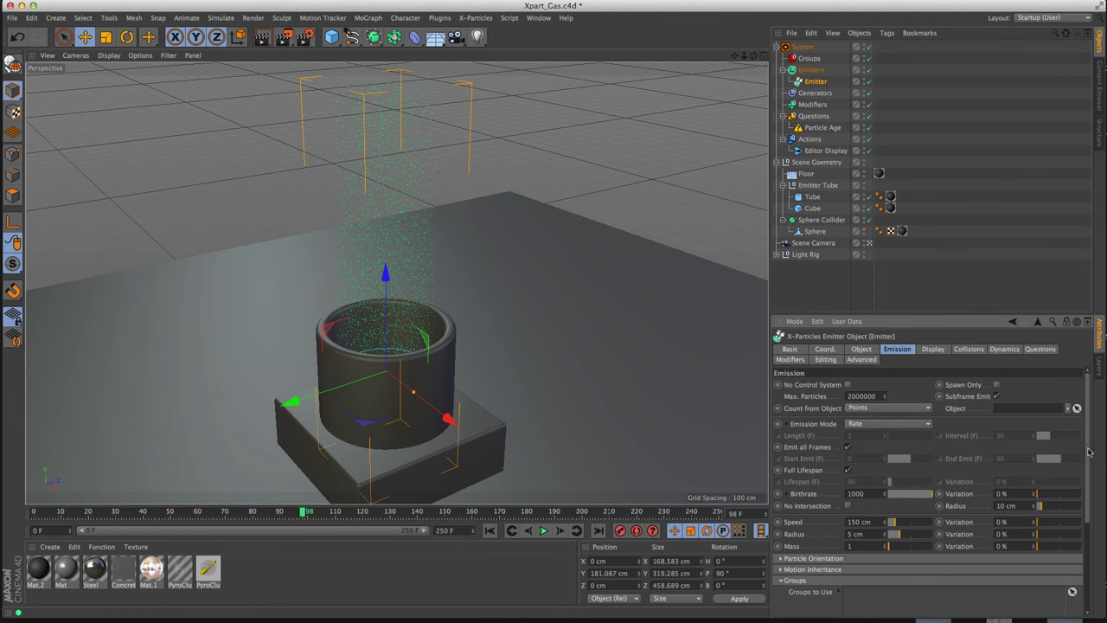
pyautogui.moveTo(1089, 452); pyautogui.dragTo(1088, 461)
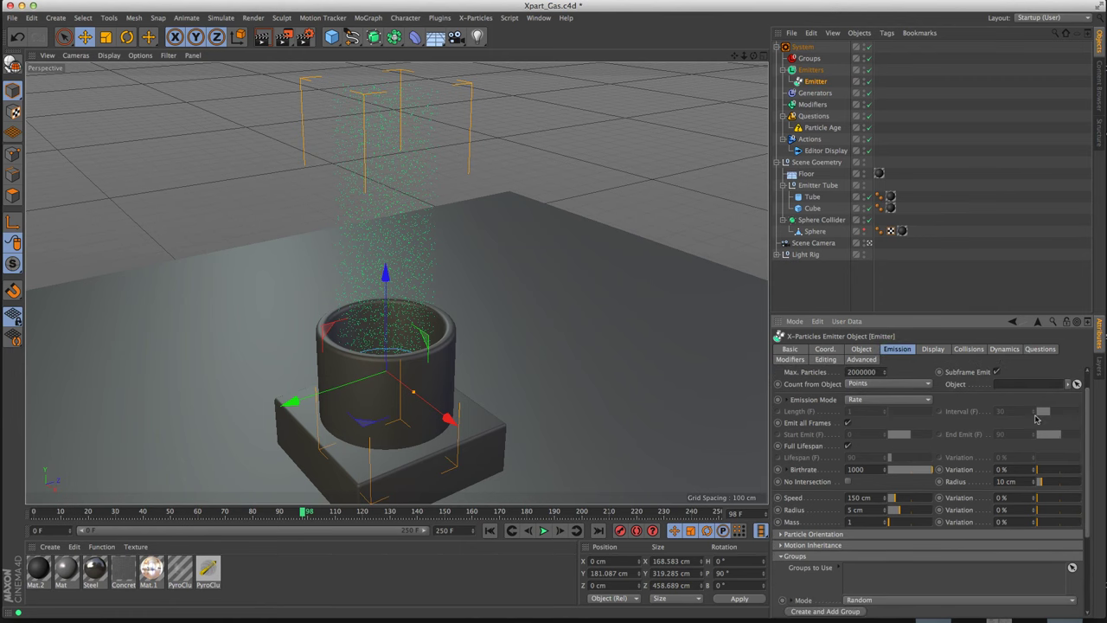
pyautogui.click(847, 424)
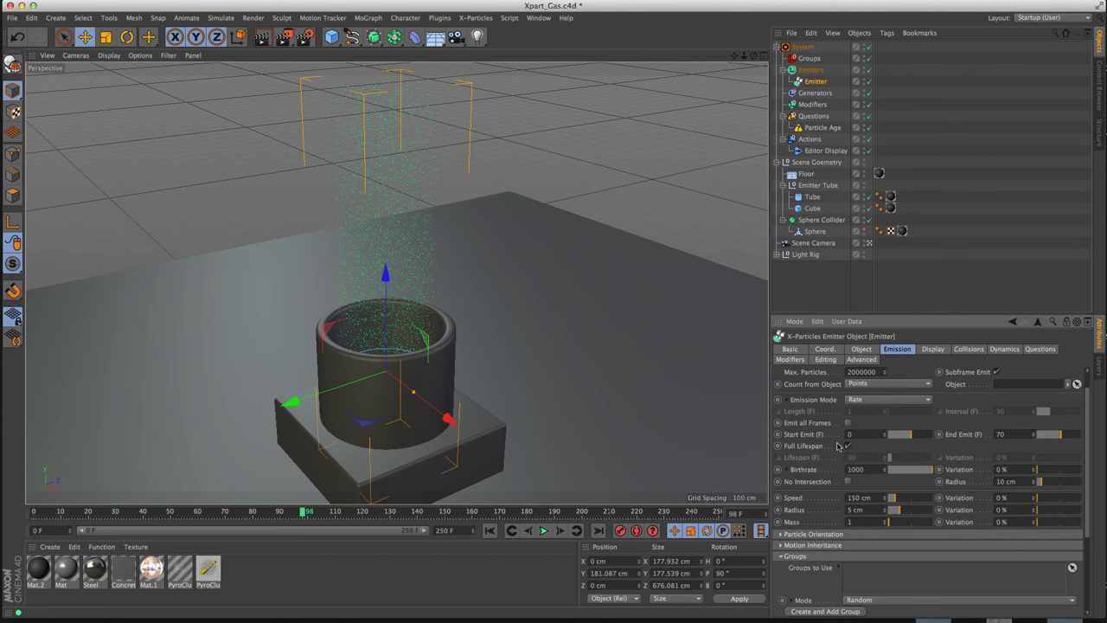
pyautogui.click(847, 446)
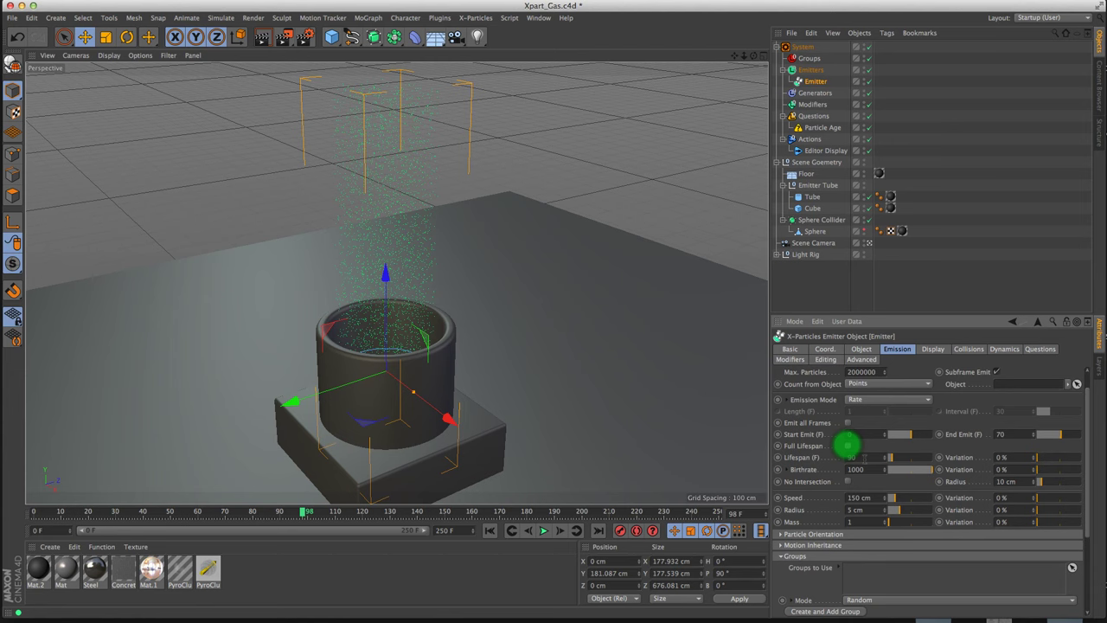
pyautogui.click(830, 463)
# Set lifespan variation to 11%, birthrate variation to 14% and speed variation to 26%
pyautogui.click(1034, 457)
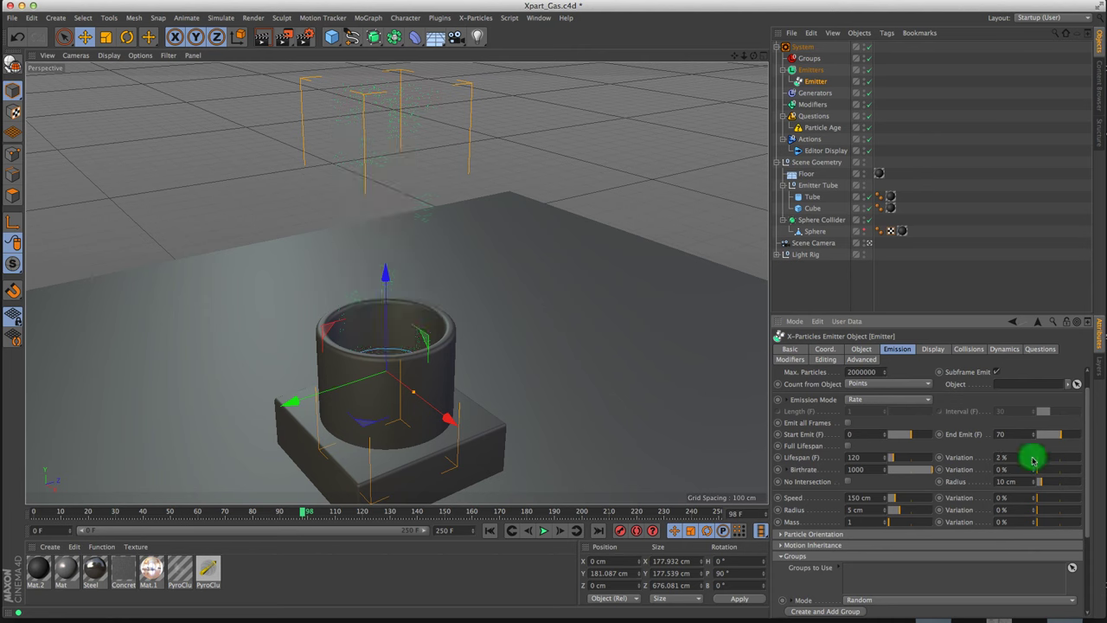
pyautogui.moveTo(1033, 459); pyautogui.dragTo(1037, 459)
pyautogui.click(1035, 458)
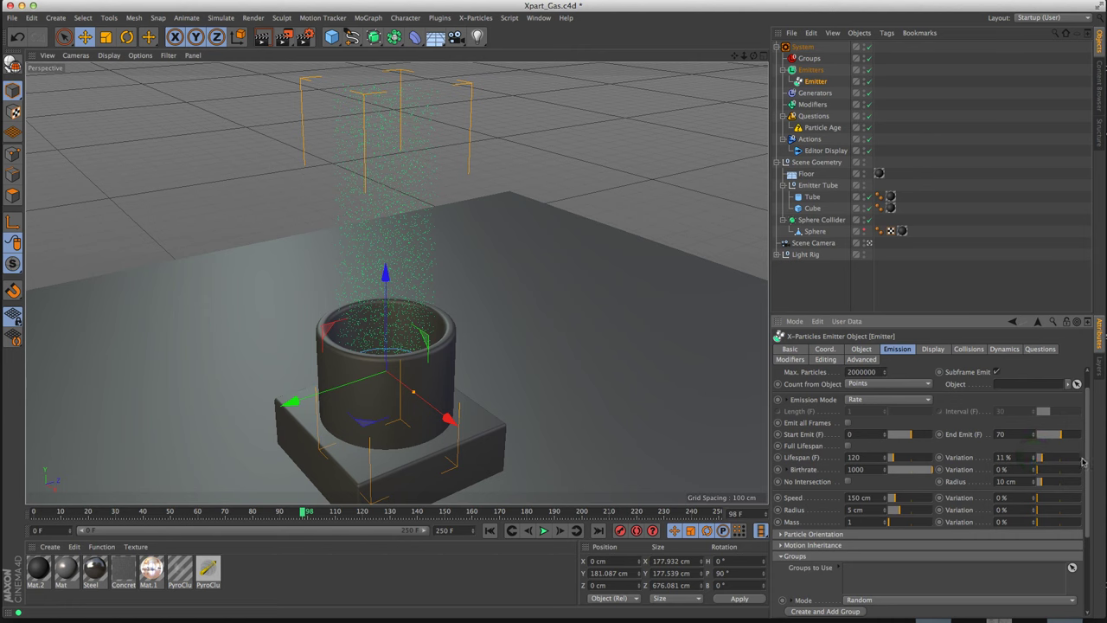
pyautogui.moveTo(1037, 472); pyautogui.dragTo(1003, 482)
pyautogui.click(1036, 470)
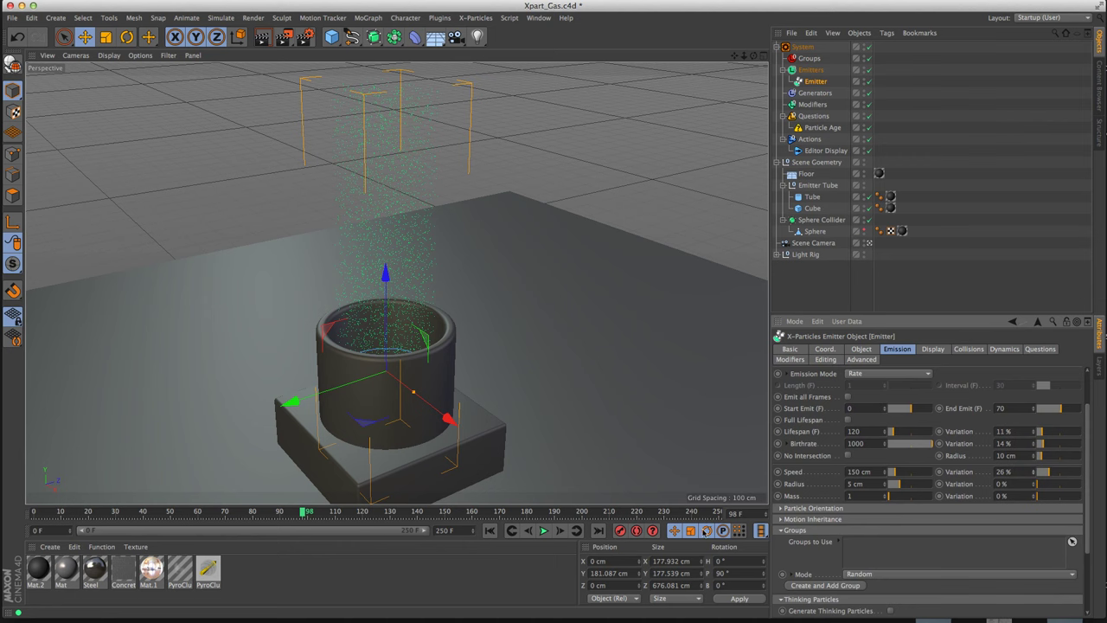
# Rewind and replay the simulation to review the randomised particle stream
pyautogui.click(489, 531)
pyautogui.click(543, 531)
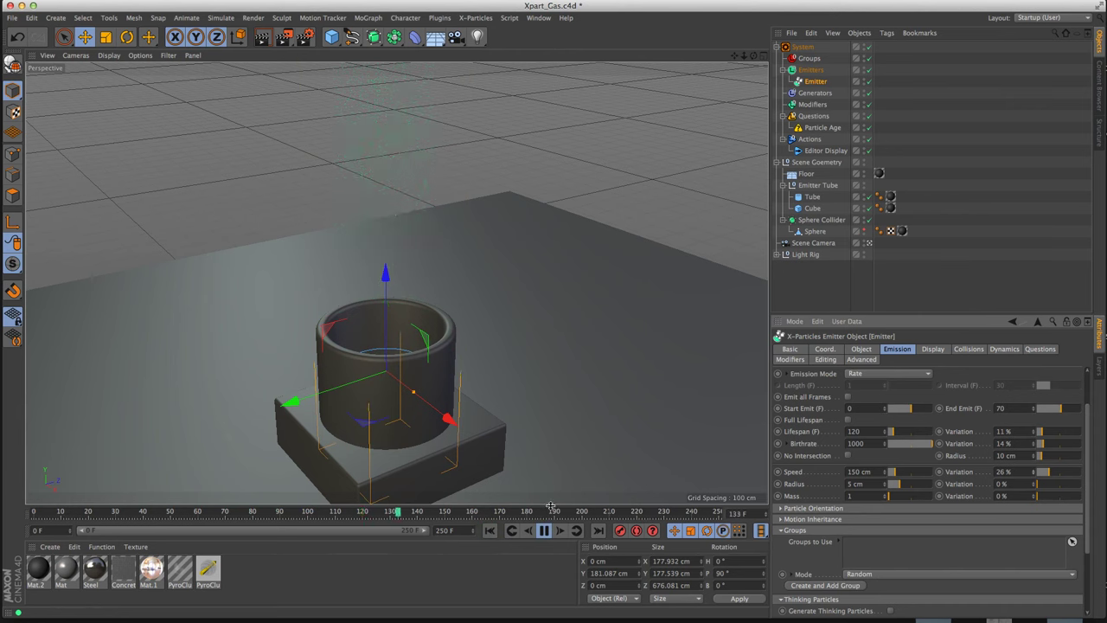
pyautogui.click(547, 531)
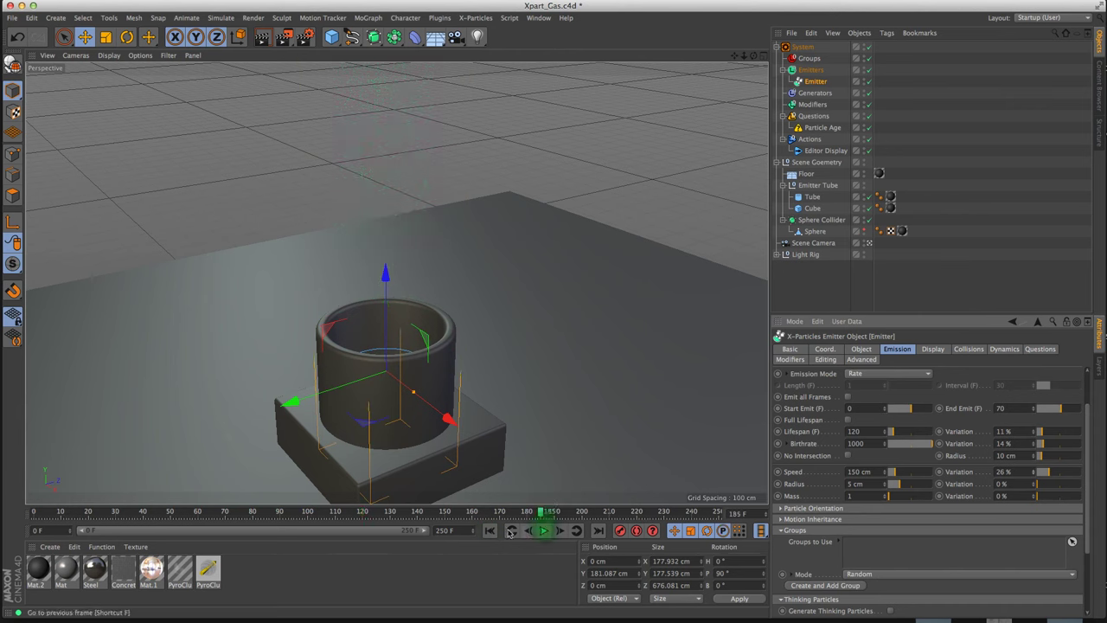
pyautogui.click(489, 531)
pyautogui.click(543, 531)
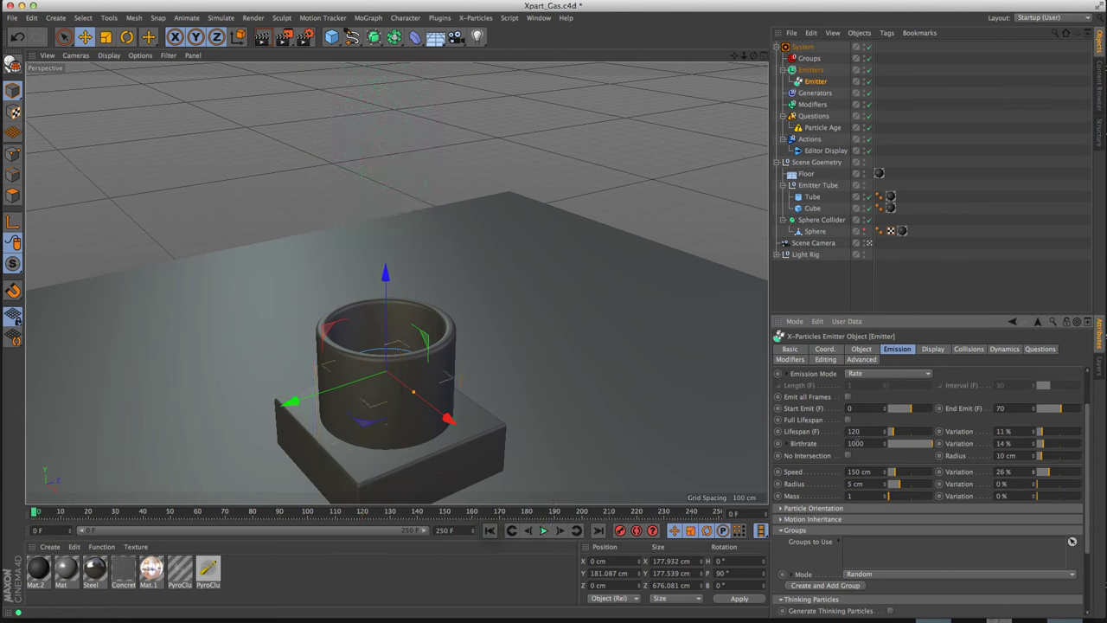
# Set the particle Lifespan to 90 frames, replay, and select the X-Particles System object
pyautogui.click(854, 430)
pyautogui.write('90')
pyautogui.click(543, 530)
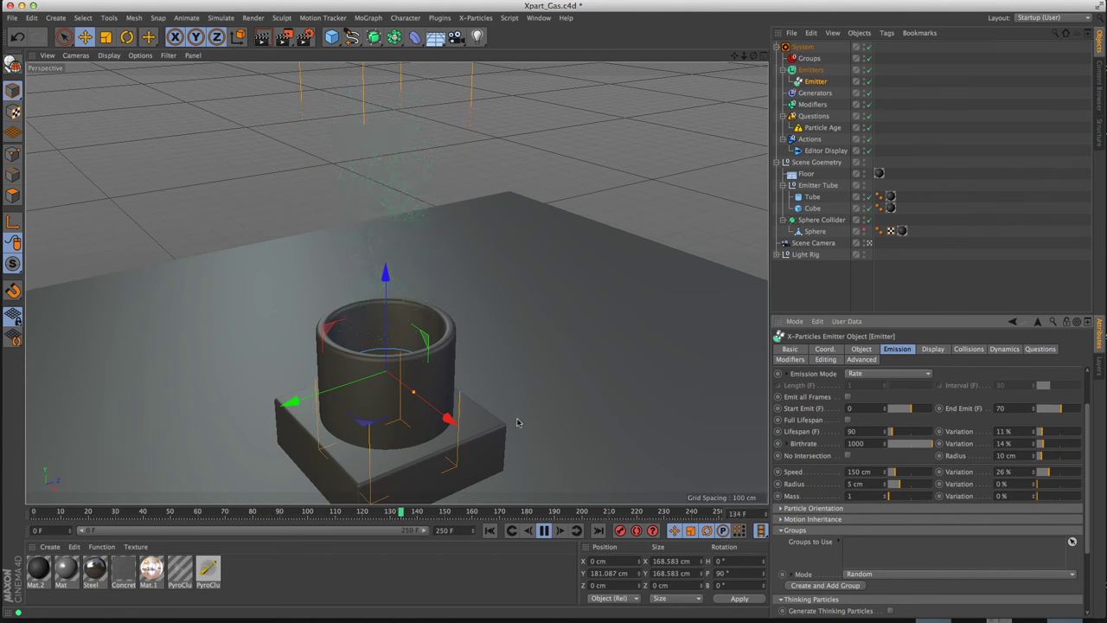
pyautogui.click(543, 531)
pyautogui.click(493, 530)
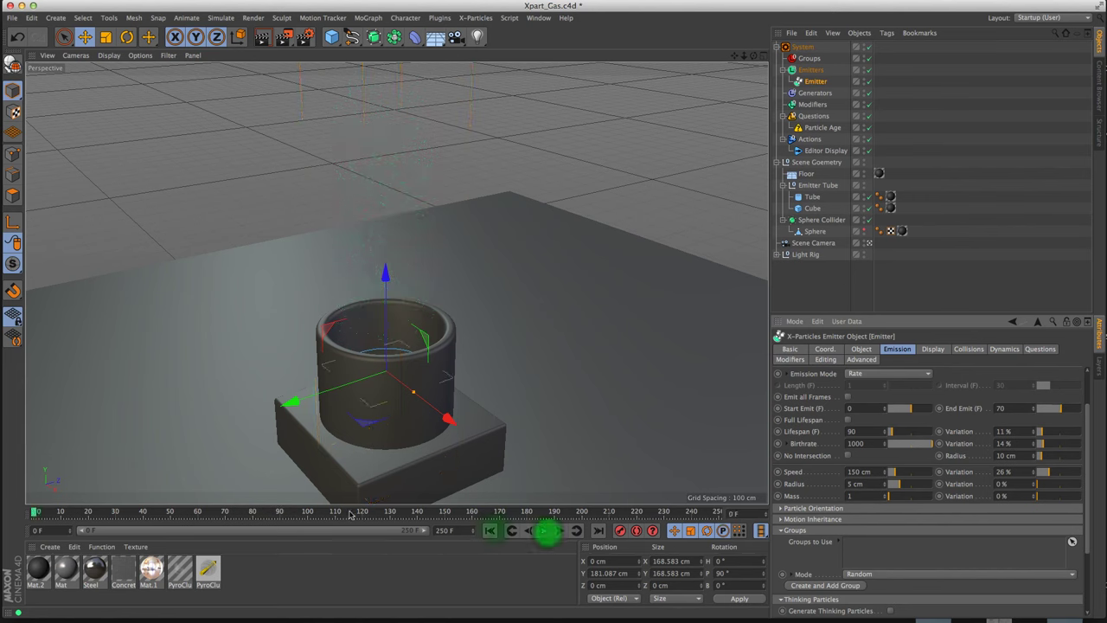
pyautogui.click(284, 512)
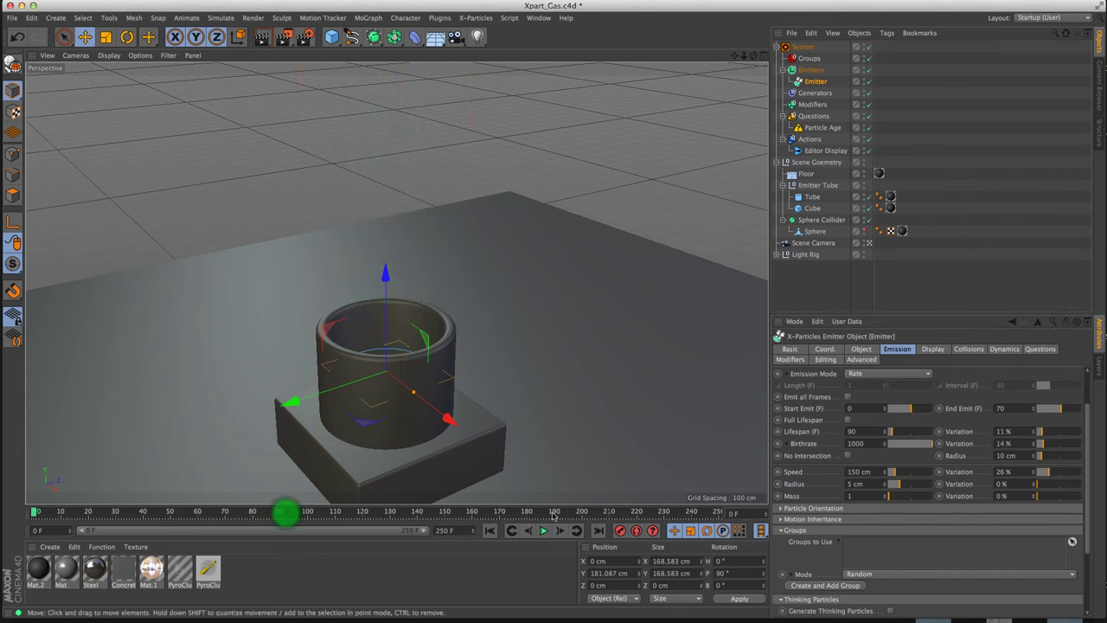
pyautogui.click(489, 530)
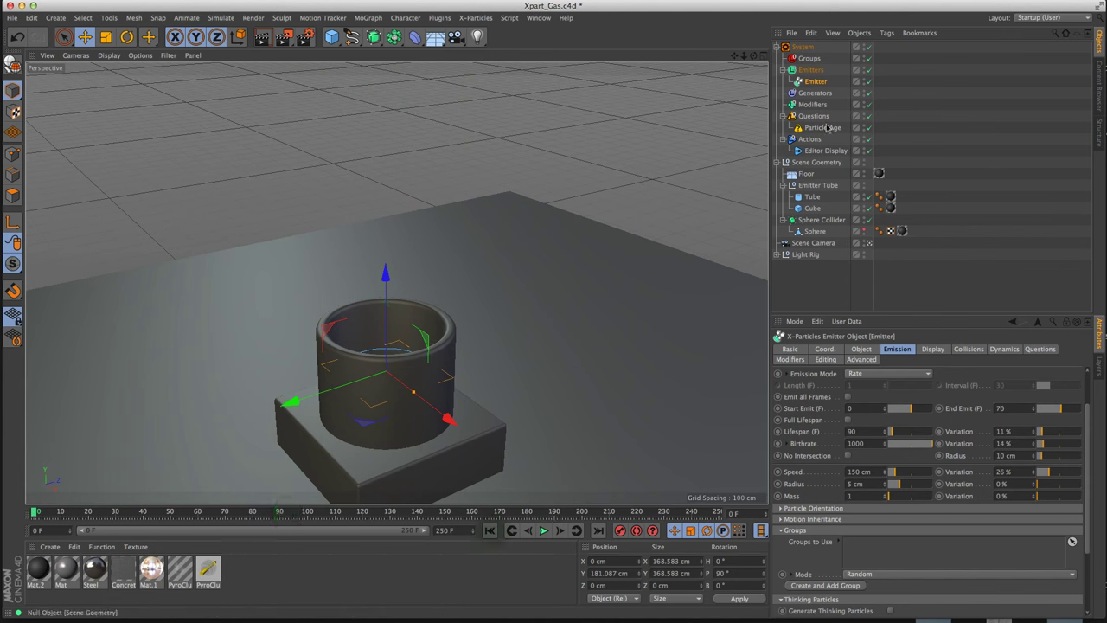
pyautogui.click(818, 82)
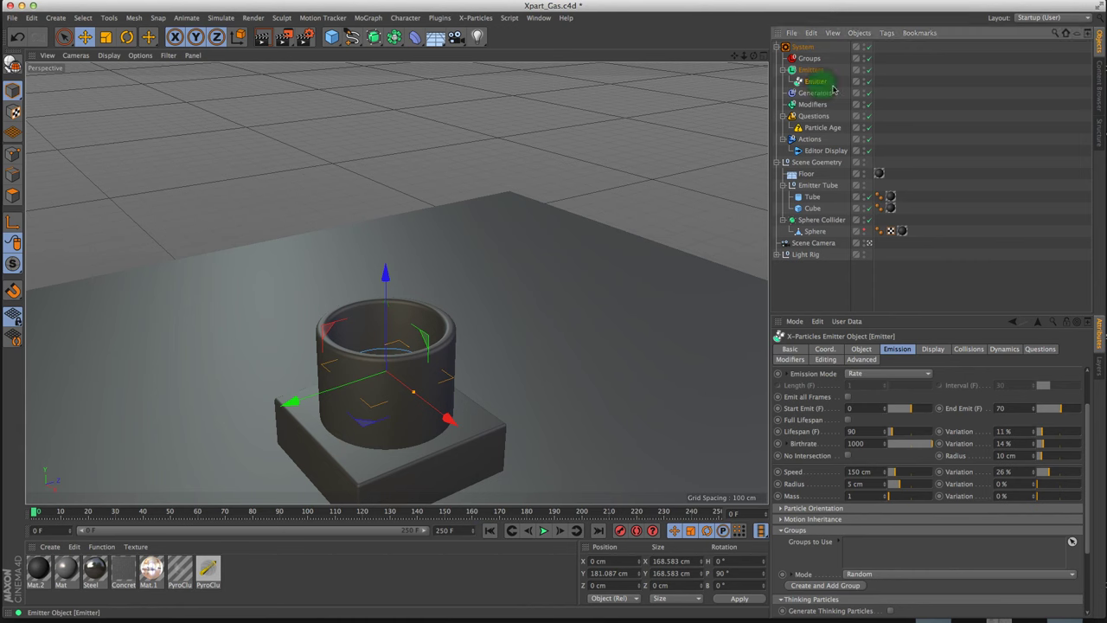
pyautogui.click(802, 46)
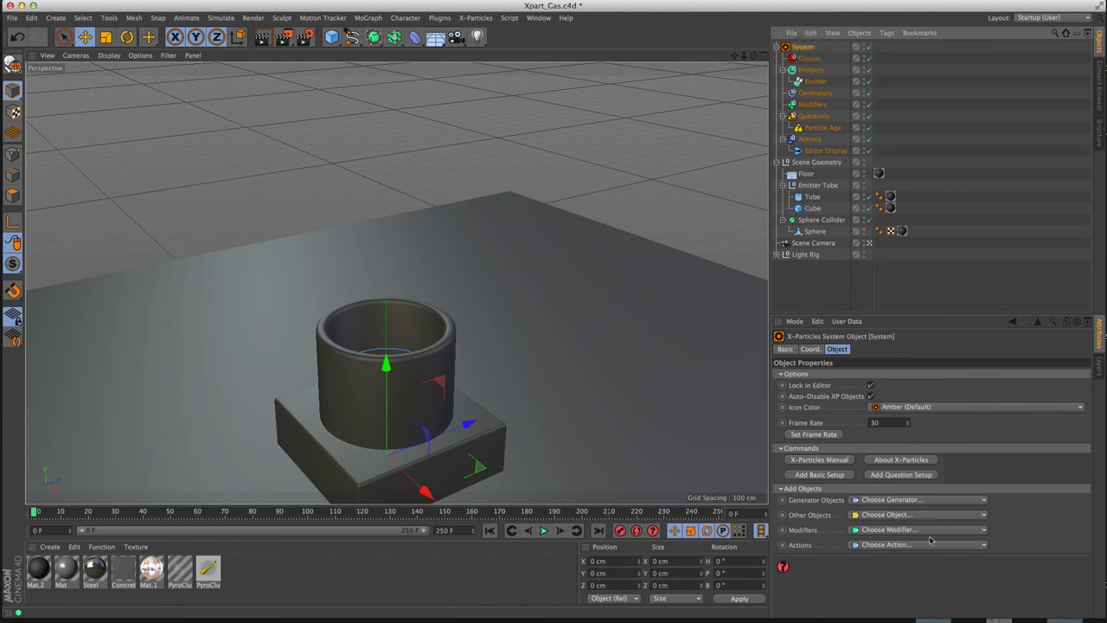
# Add a Turbulence modifier to the system and preview its effect
pyautogui.click(984, 531)
pyautogui.click(900, 493)
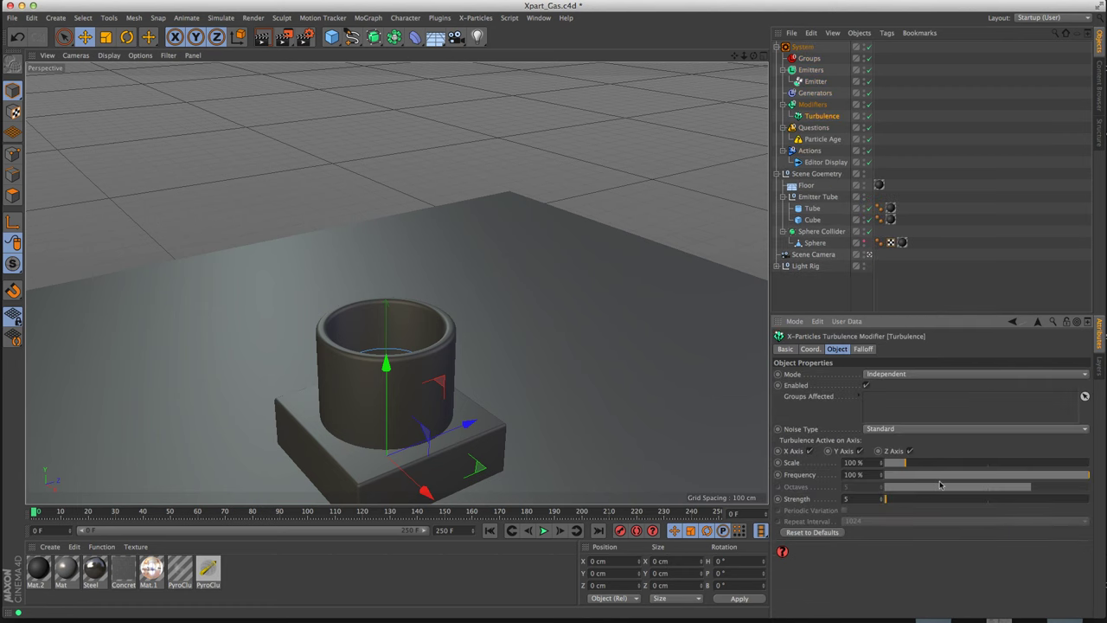
pyautogui.click(544, 530)
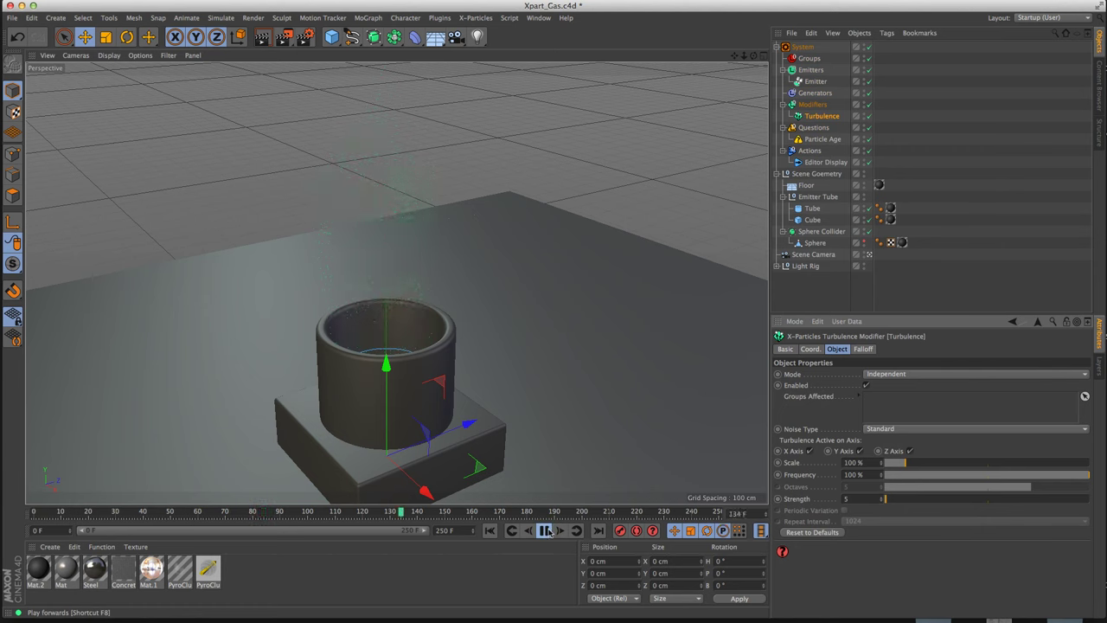
pyautogui.click(546, 530)
pyautogui.click(489, 531)
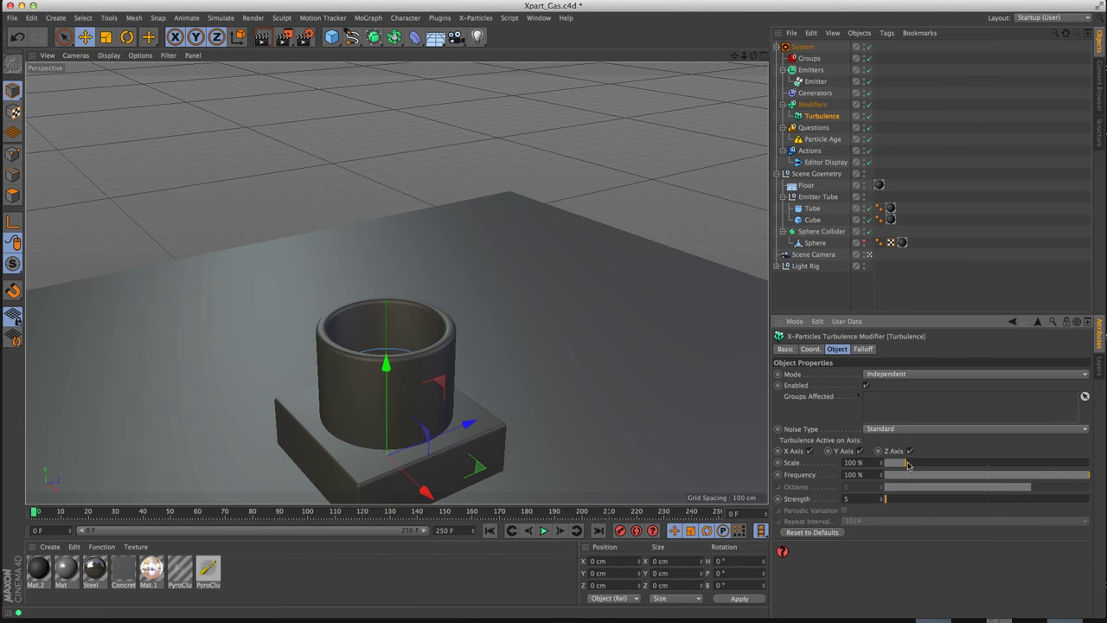
# Lower the turbulence Scale to 55% and Strength to 3, replaying to check the motion
pyautogui.moveTo(903, 465); pyautogui.dragTo(902, 467)
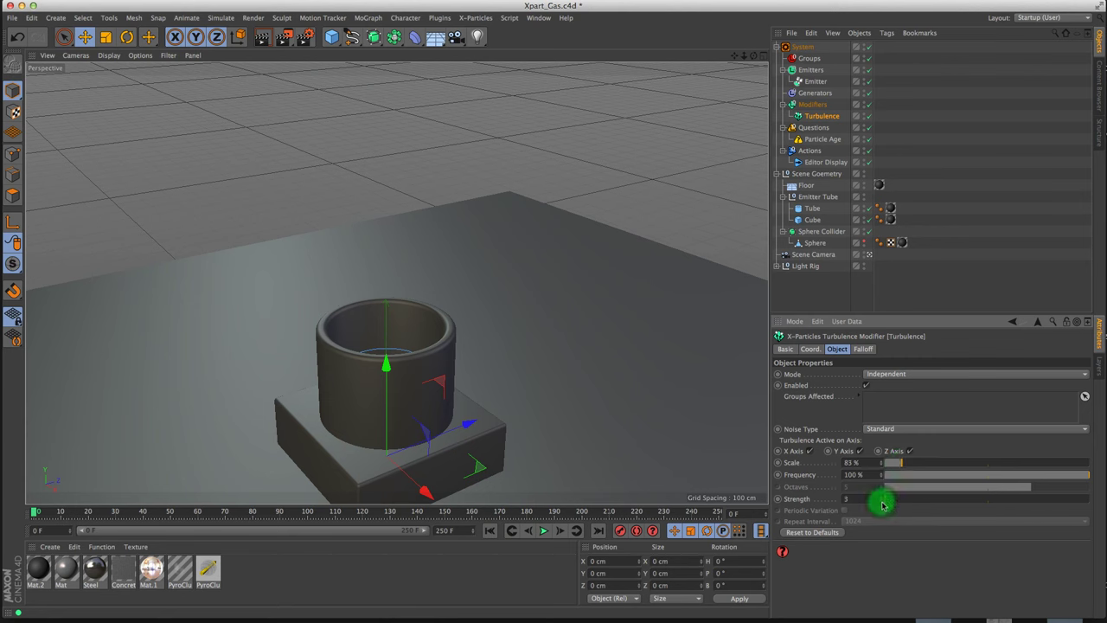
pyautogui.click(489, 530)
pyautogui.click(548, 530)
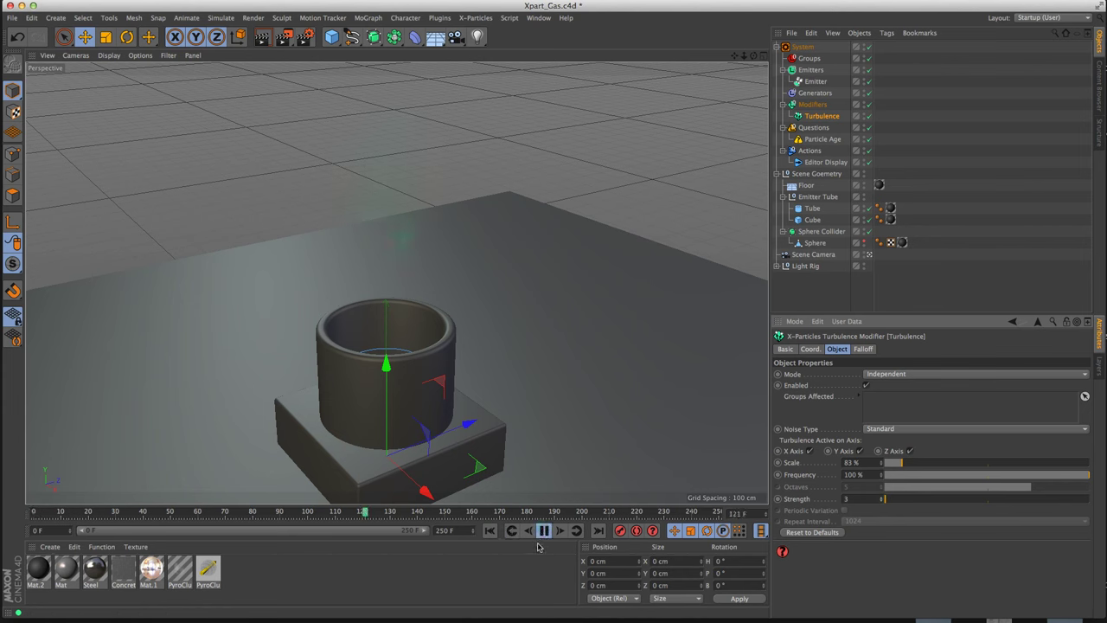
pyautogui.click(544, 531)
pyautogui.click(490, 531)
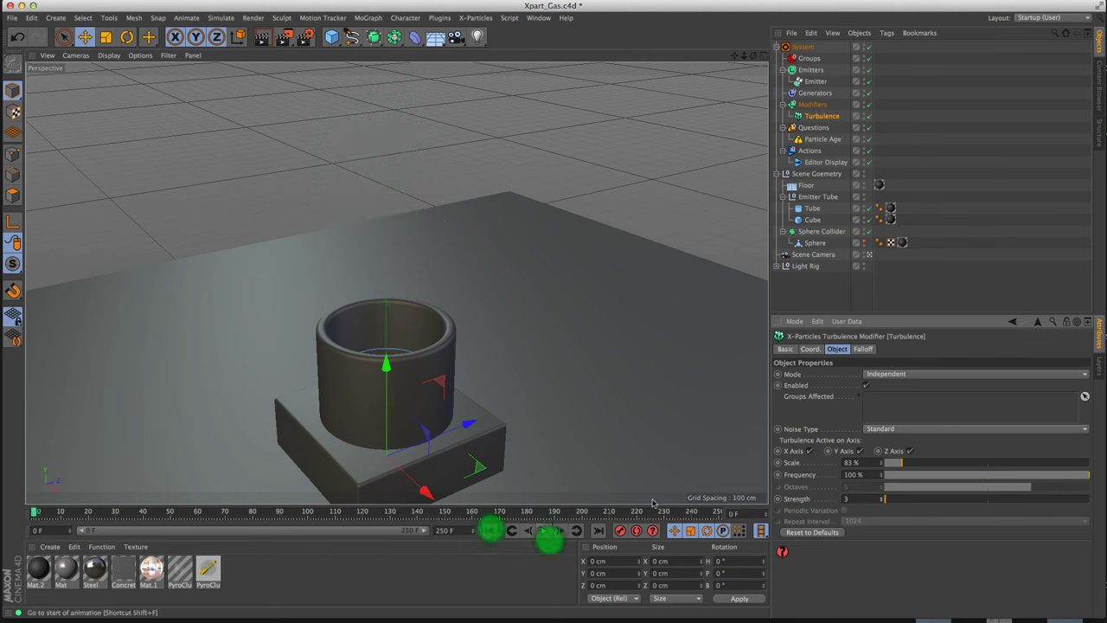
pyautogui.moveTo(899, 467); pyautogui.dragTo(898, 467)
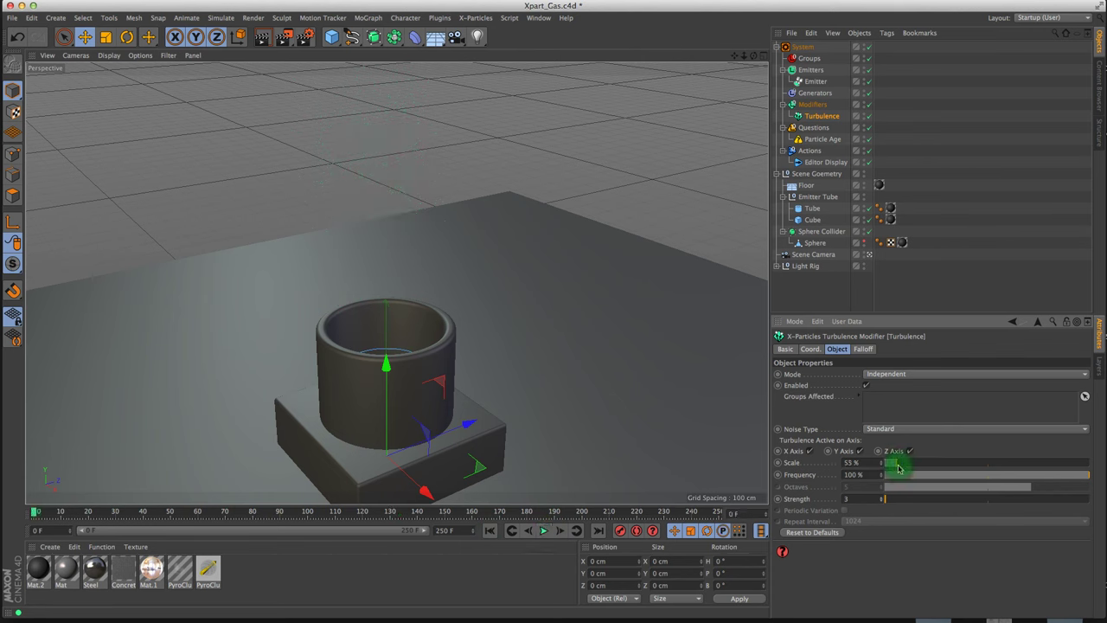
pyautogui.click(544, 531)
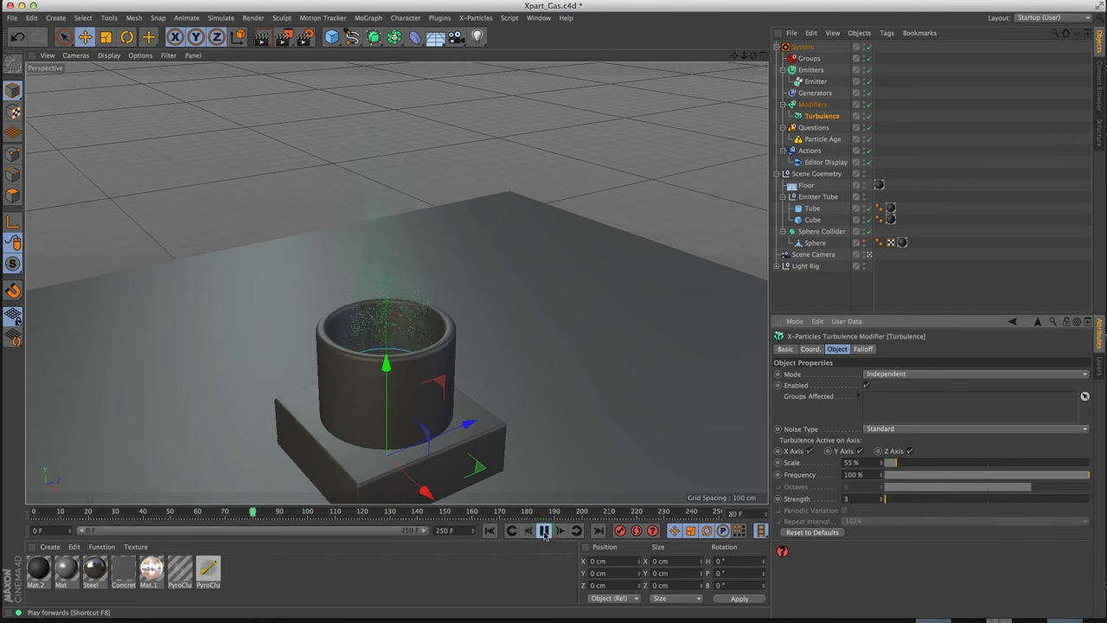
pyautogui.click(544, 531)
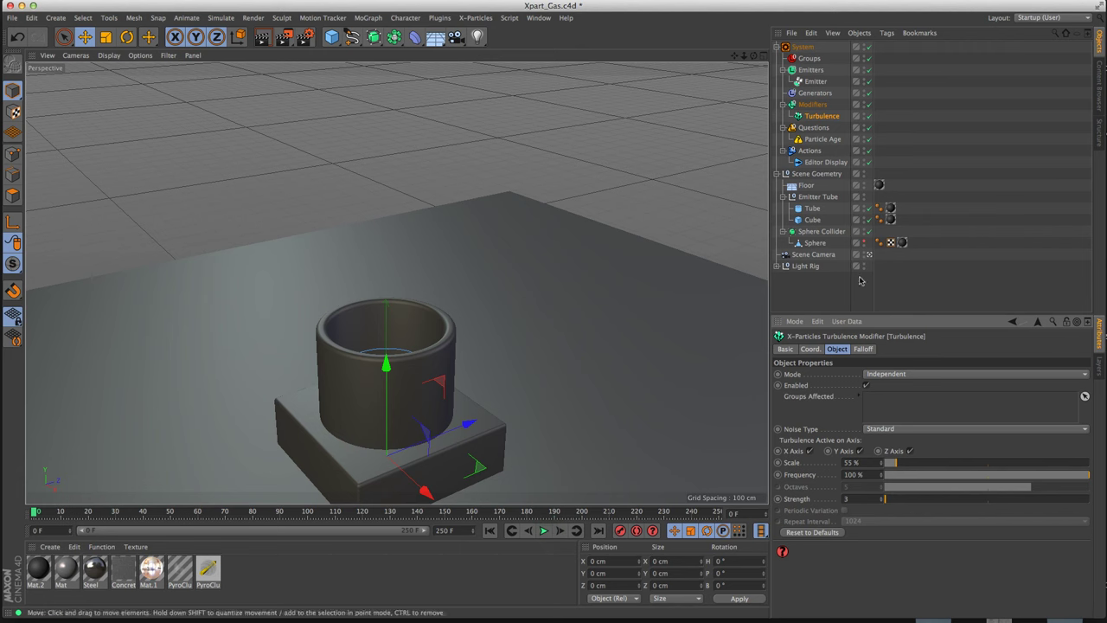
pyautogui.click(864, 242)
pyautogui.click(865, 242)
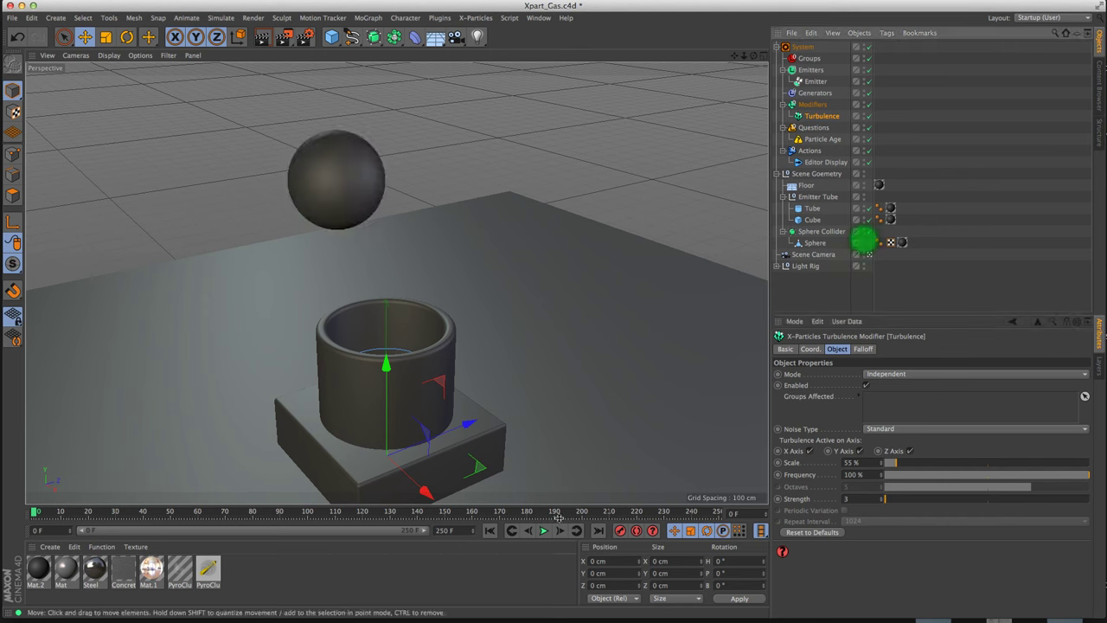
pyautogui.click(543, 530)
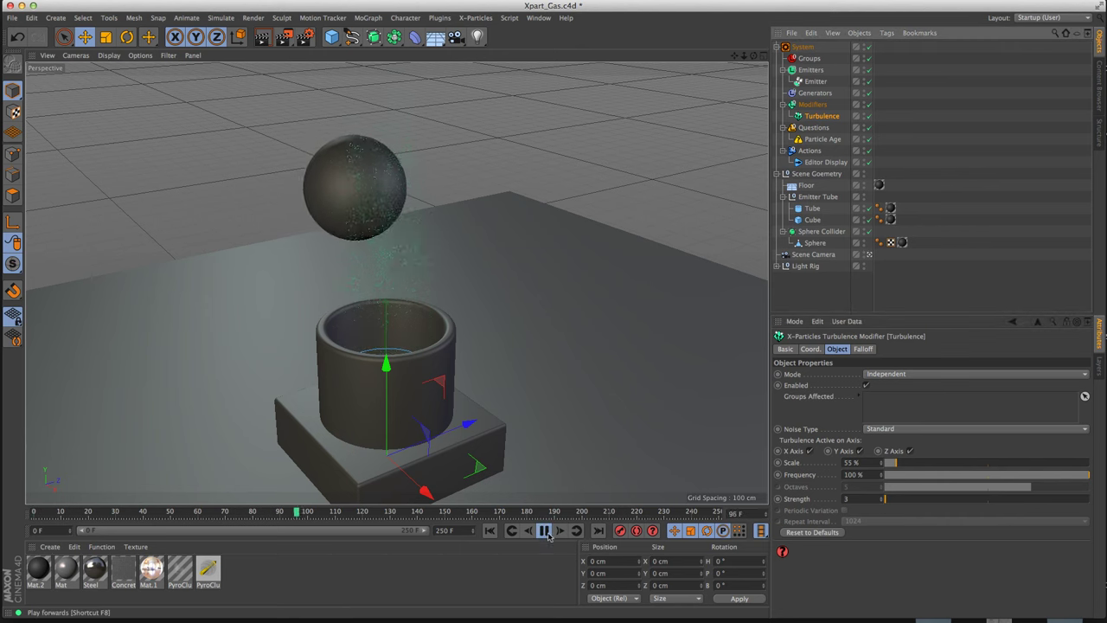
pyautogui.click(543, 530)
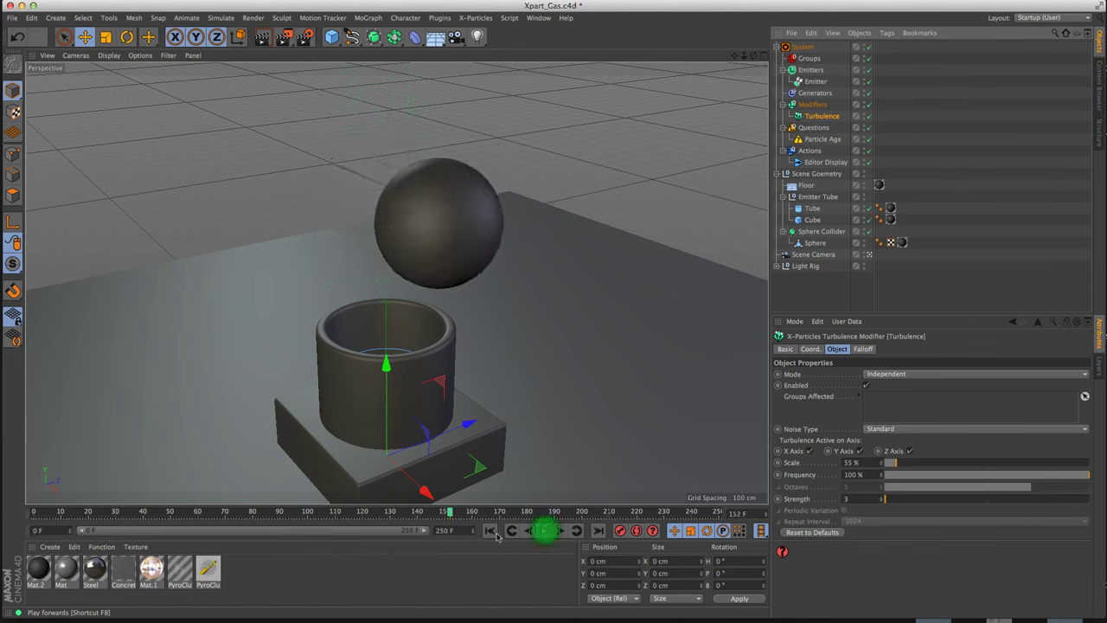
pyautogui.click(489, 530)
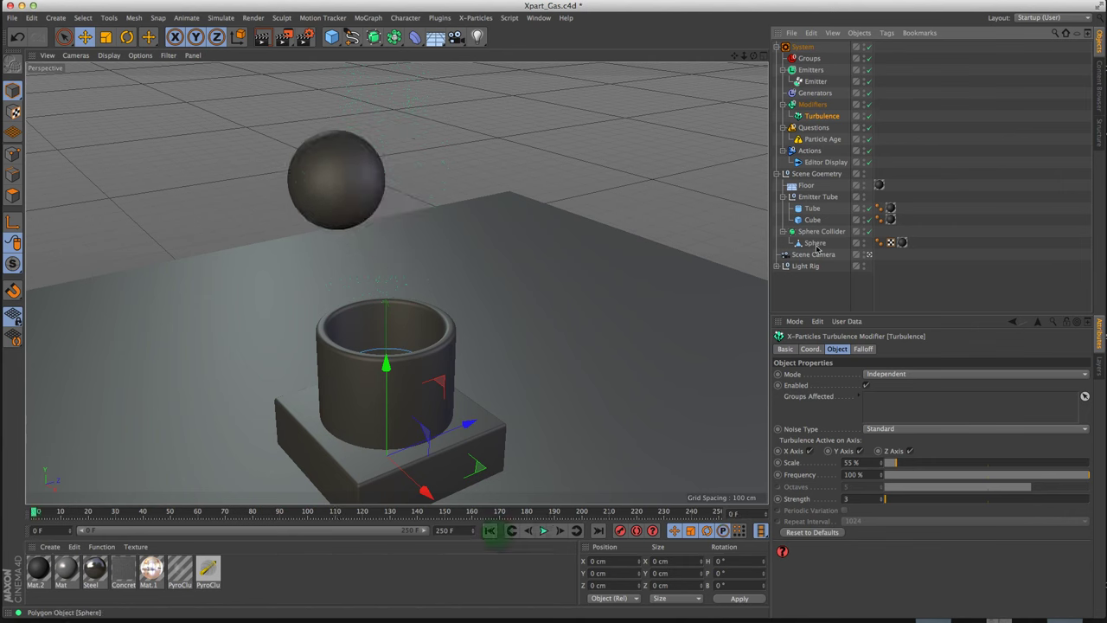
pyautogui.rightClick(814, 246)
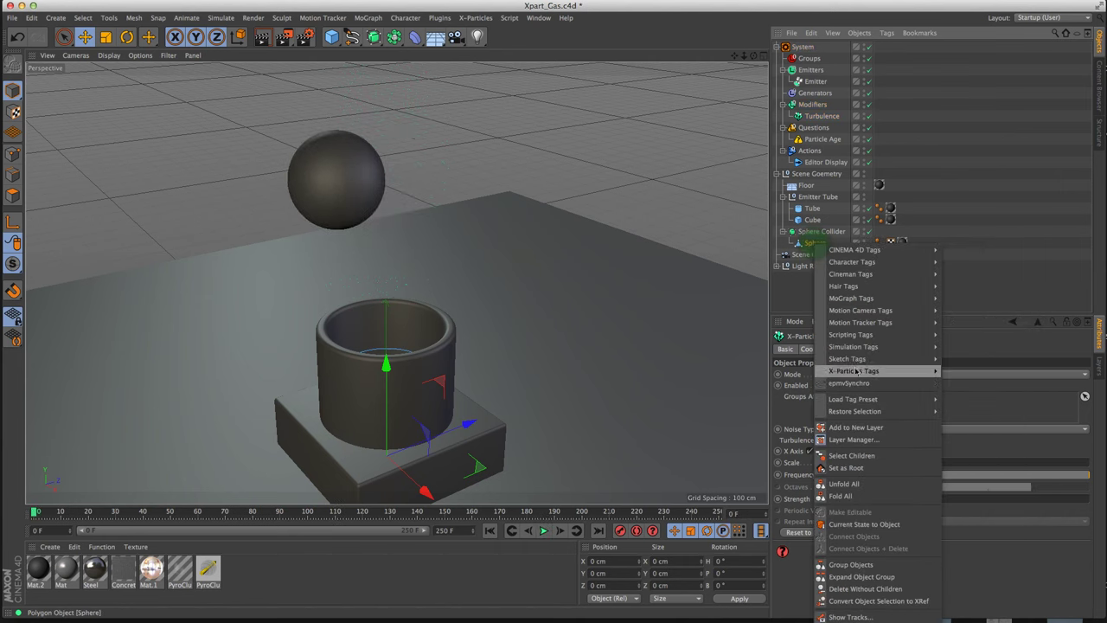
pyautogui.moveTo(854, 372)
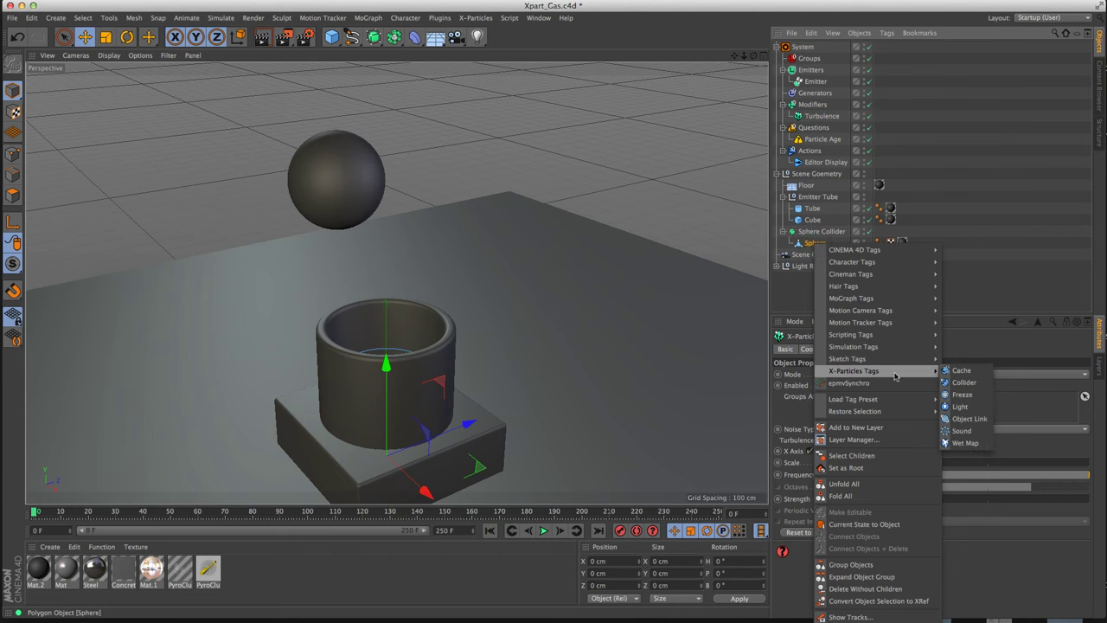
pyautogui.click(963, 382)
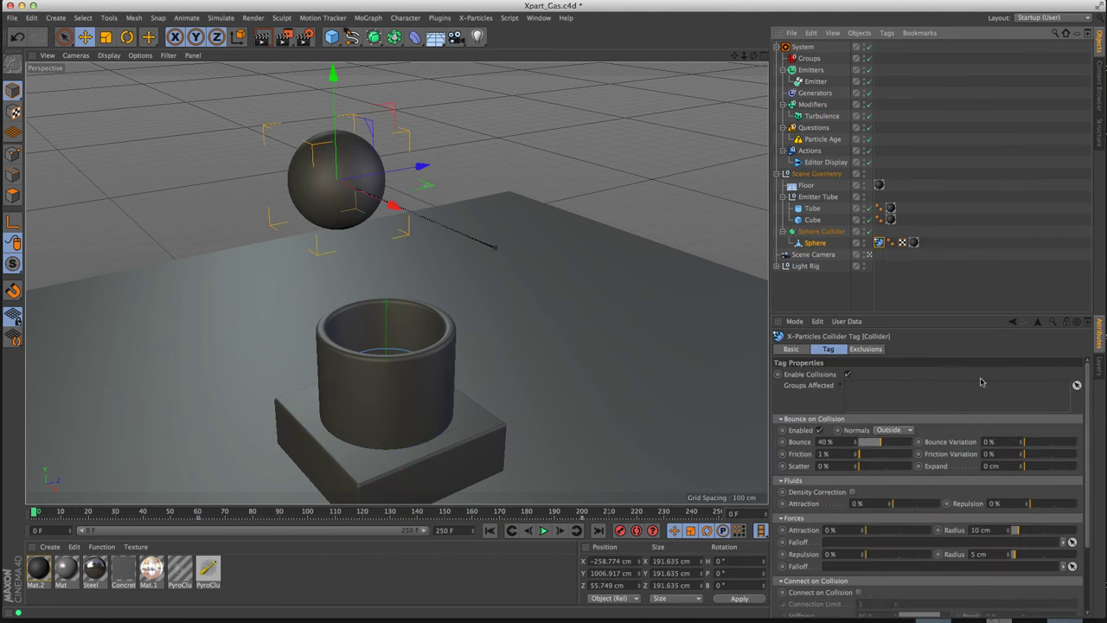
pyautogui.rightClick(812, 213)
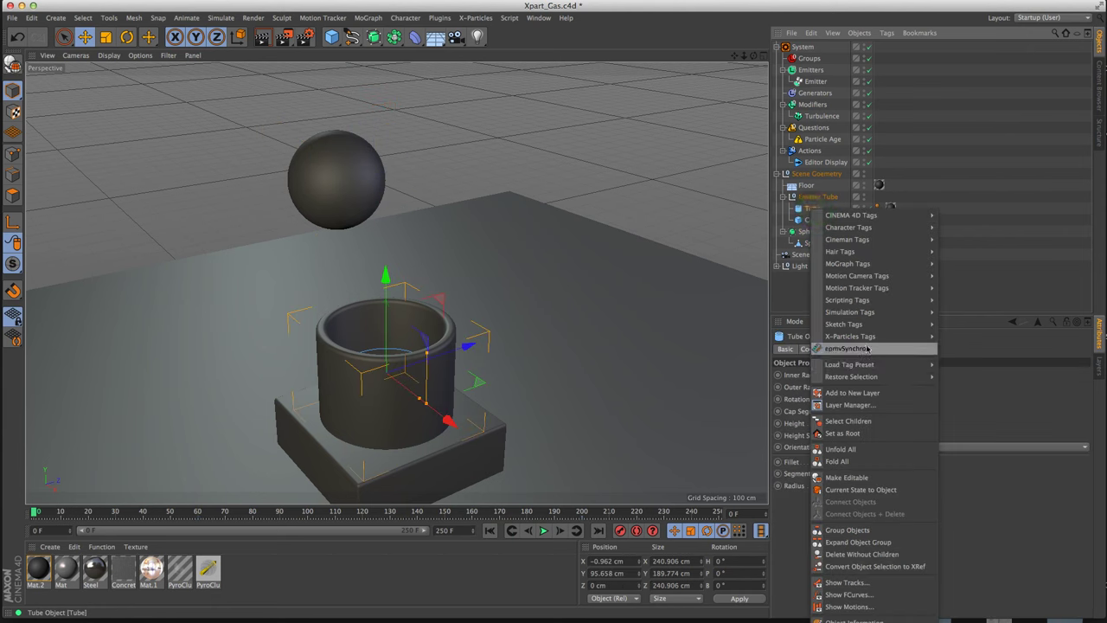
pyautogui.moveTo(869, 337)
pyautogui.click(973, 348)
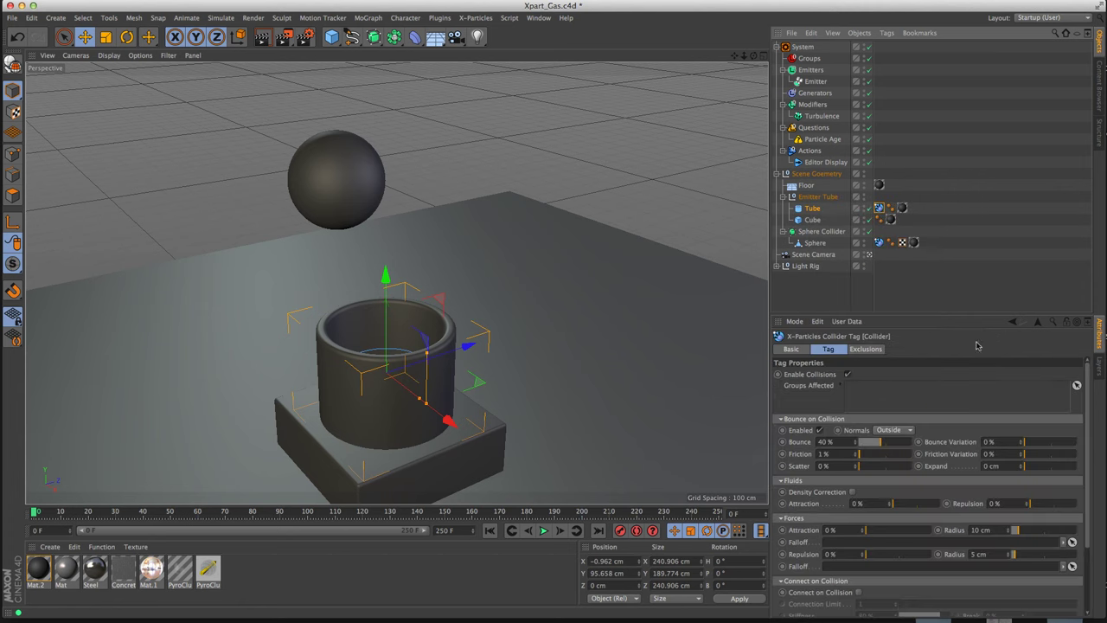
pyautogui.click(490, 531)
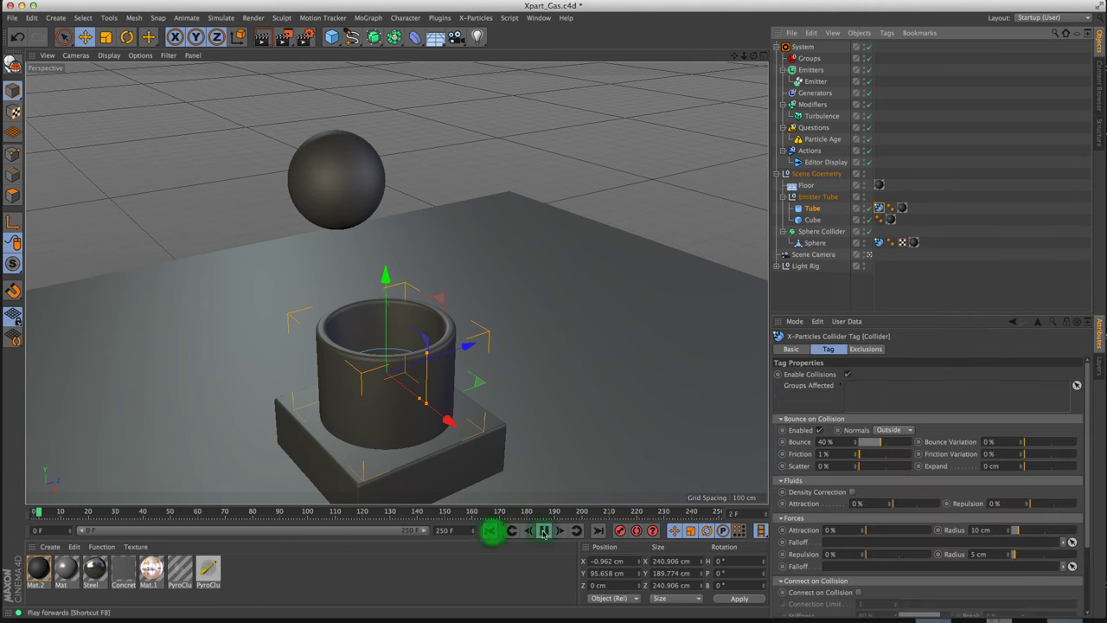
pyautogui.click(543, 531)
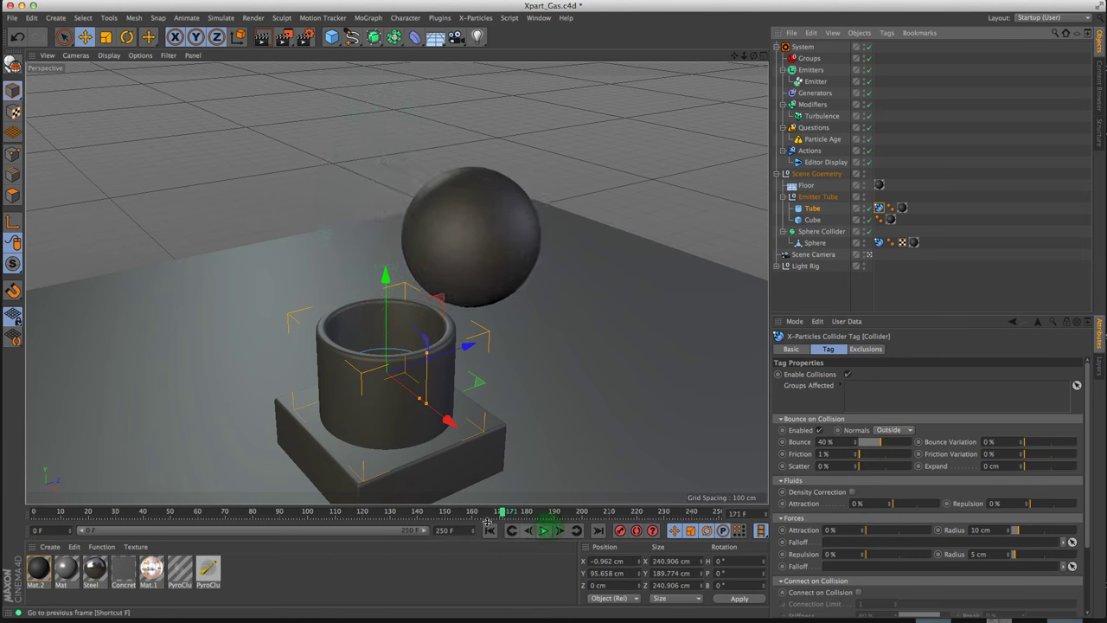
pyautogui.click(545, 531)
pyautogui.click(496, 532)
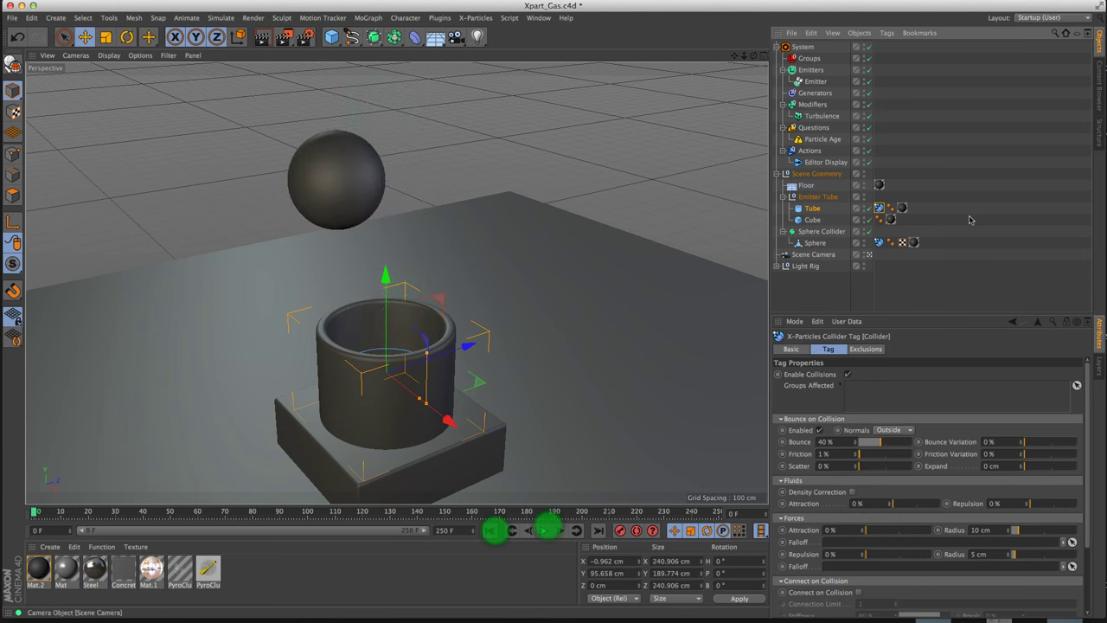
# Select both collider tags, set Bounce to 1%, and replay the simulation
pyautogui.keyDown('ctrl'); pyautogui.click(880, 245); pyautogui.keyUp('ctrl')
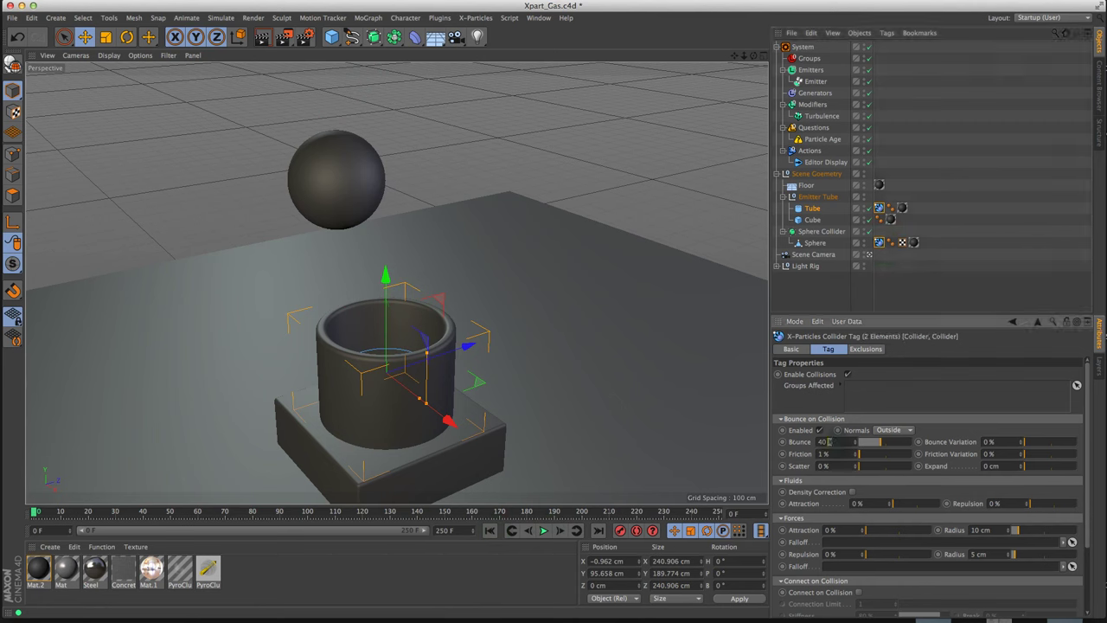
pyautogui.click(828, 442)
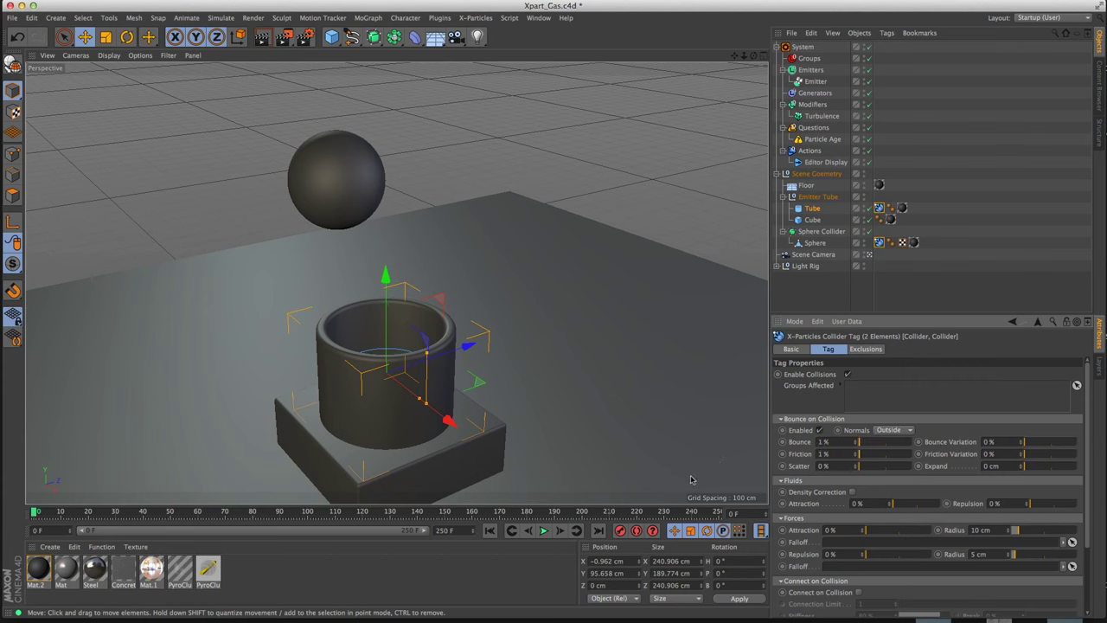
pyautogui.click(489, 531)
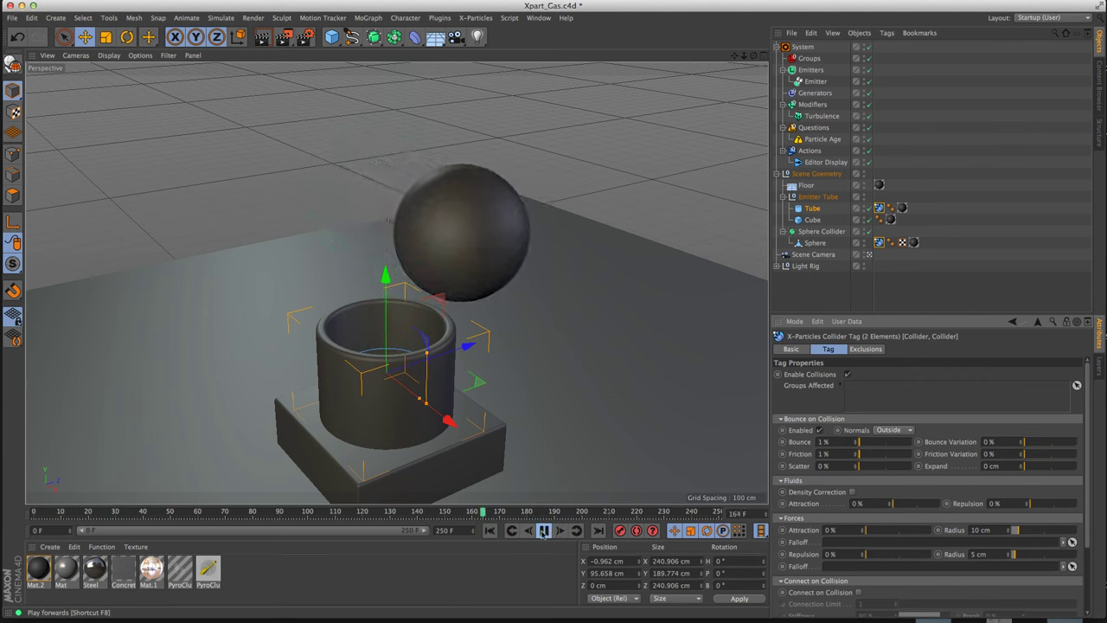
pyautogui.click(544, 531)
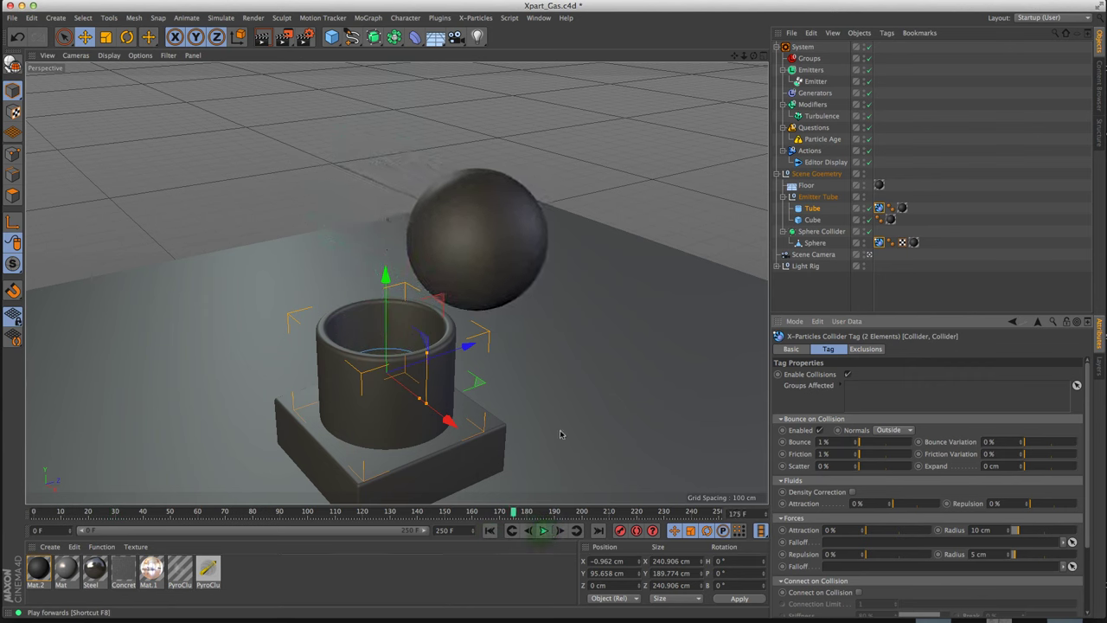
pyautogui.click(490, 531)
pyautogui.click(544, 531)
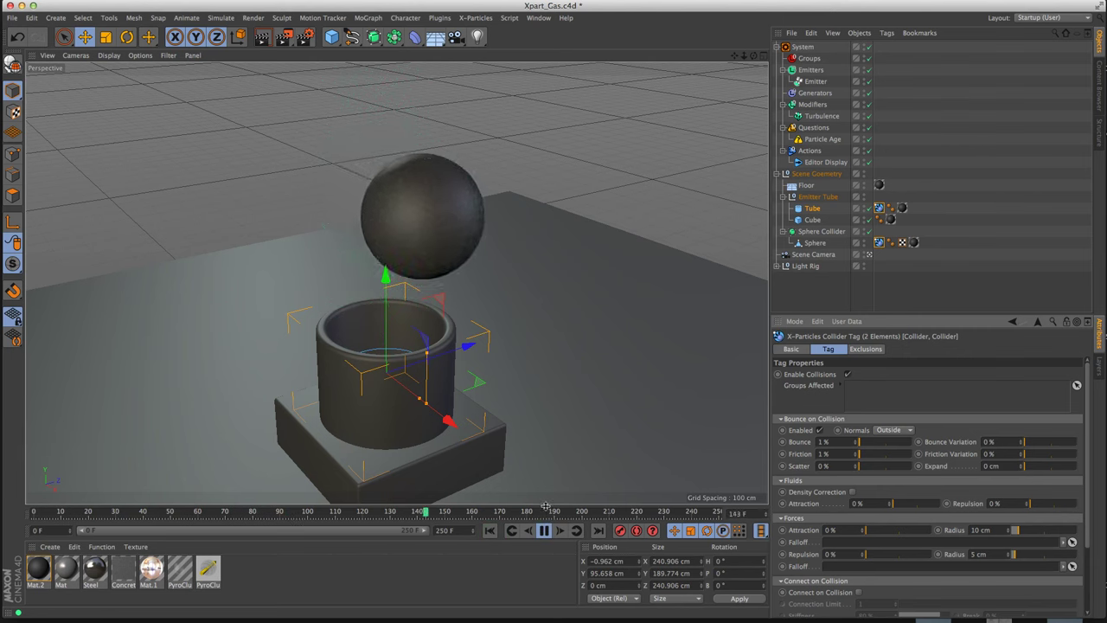
pyautogui.click(544, 531)
pyautogui.click(491, 531)
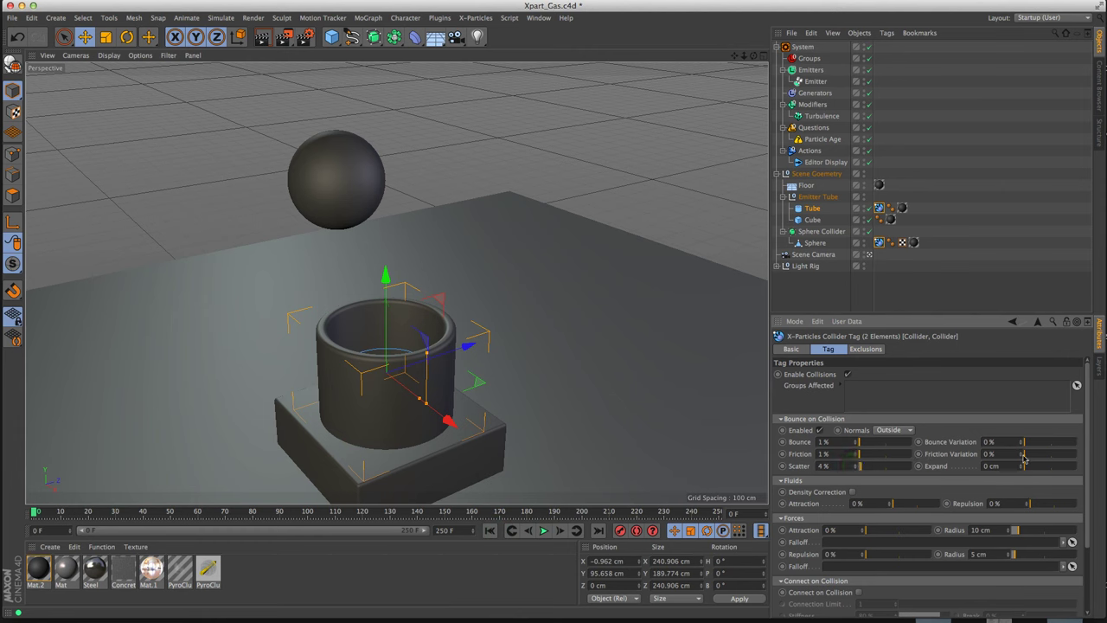
# Add collision randomness: Scatter 4%, Bounce Variation 11%, Friction Variation 8%
pyautogui.moveTo(1021, 443); pyautogui.dragTo(1018, 425)
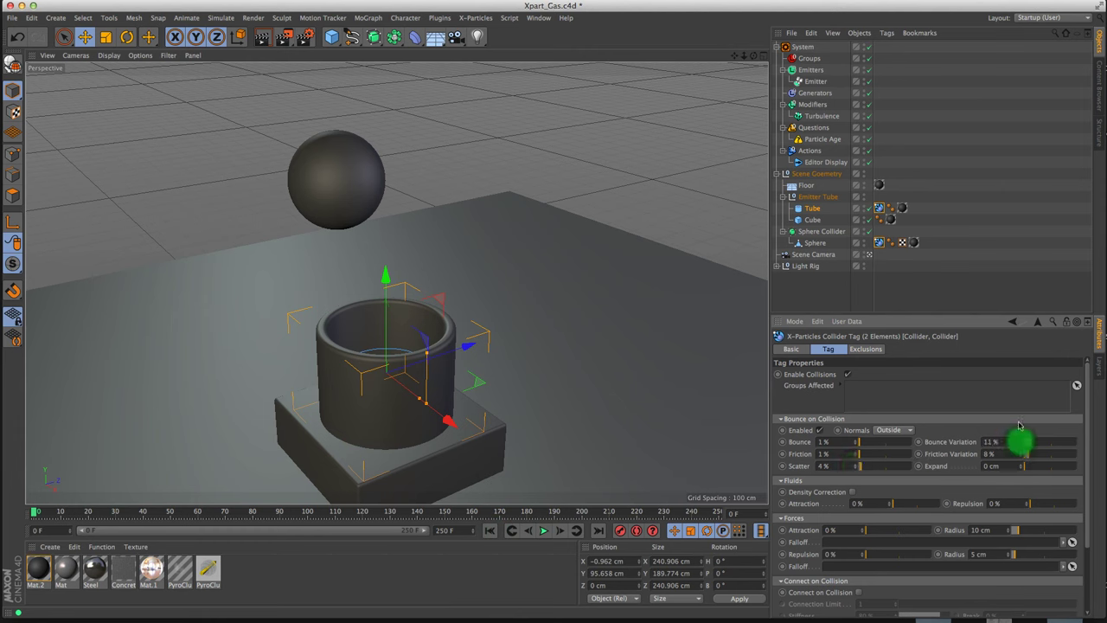
pyautogui.click(819, 82)
pyautogui.click(803, 48)
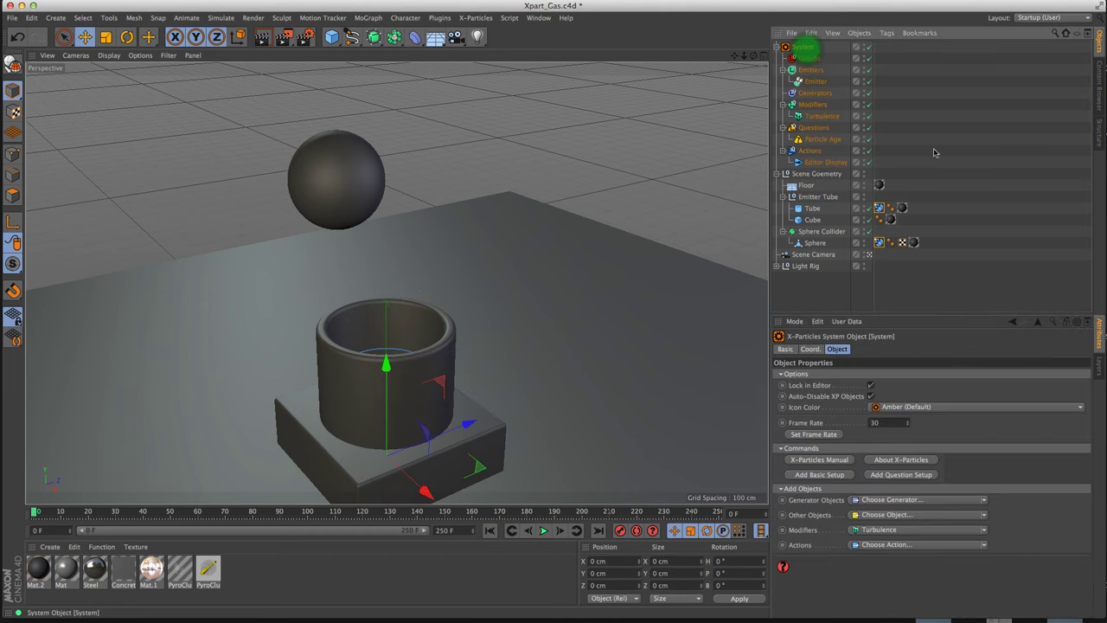
# Add a second Turbulence modifier with Curl noise type and preview the simulation
pyautogui.click(900, 531)
pyautogui.click(891, 497)
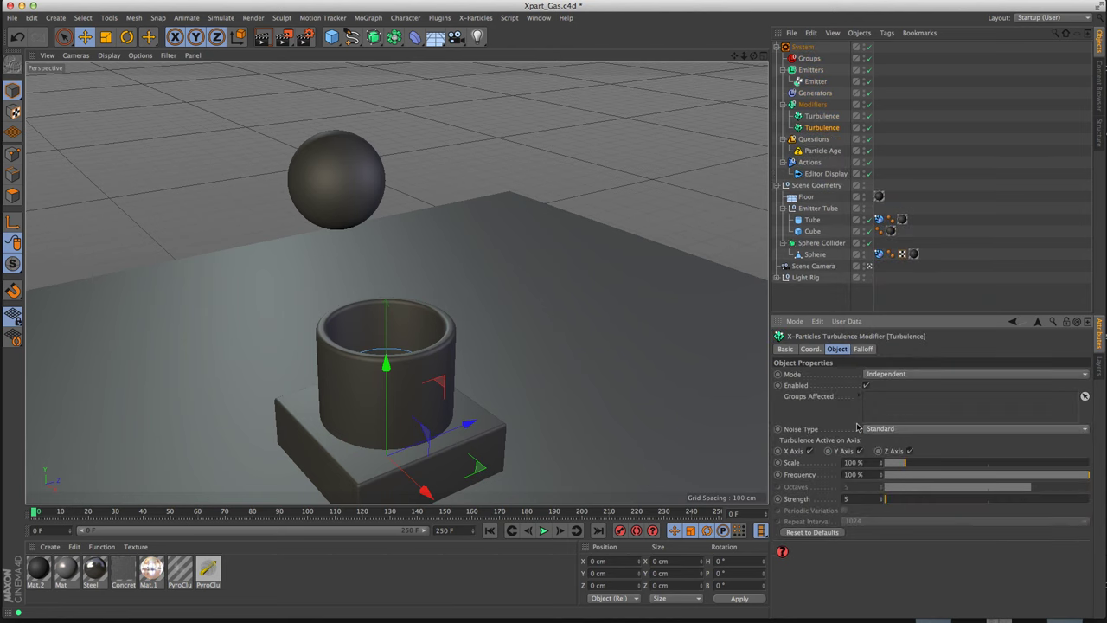
pyautogui.click(894, 435)
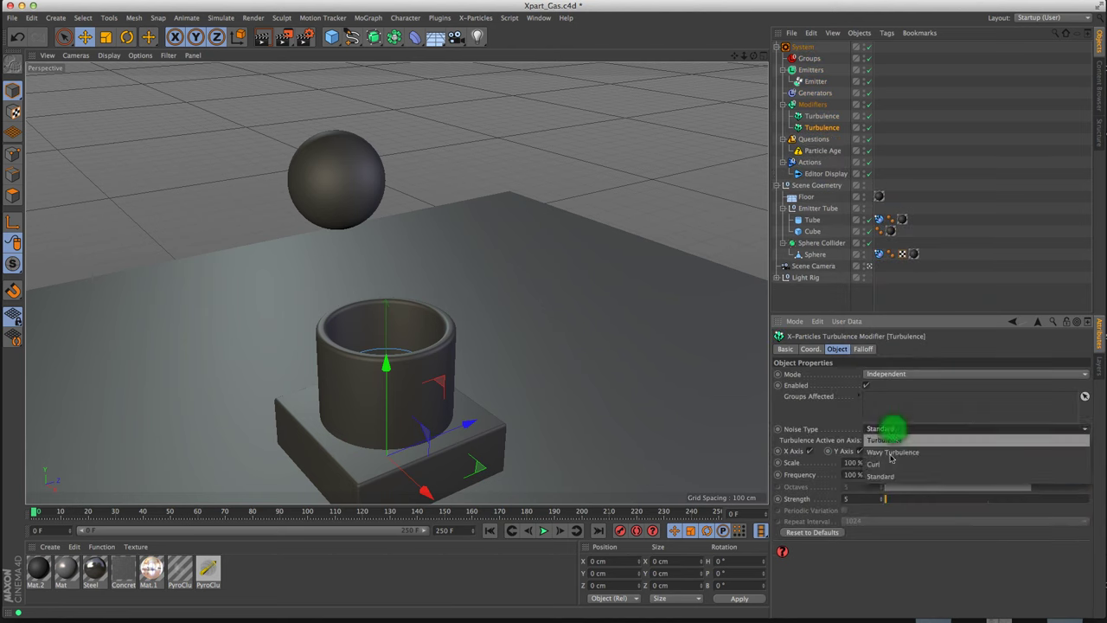
pyautogui.click(890, 464)
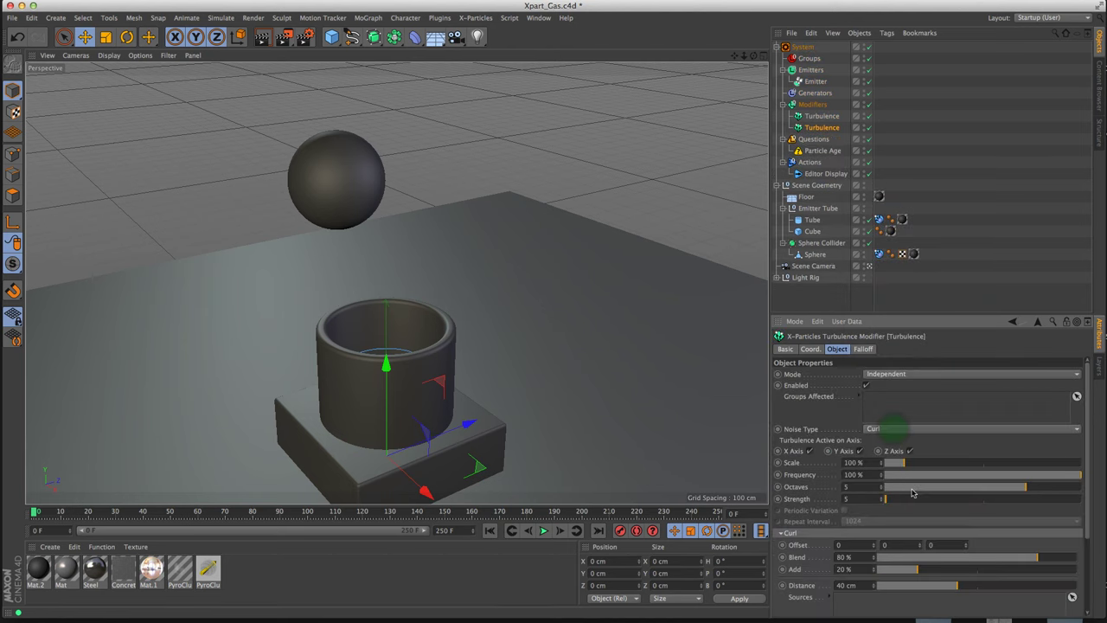
pyautogui.click(545, 531)
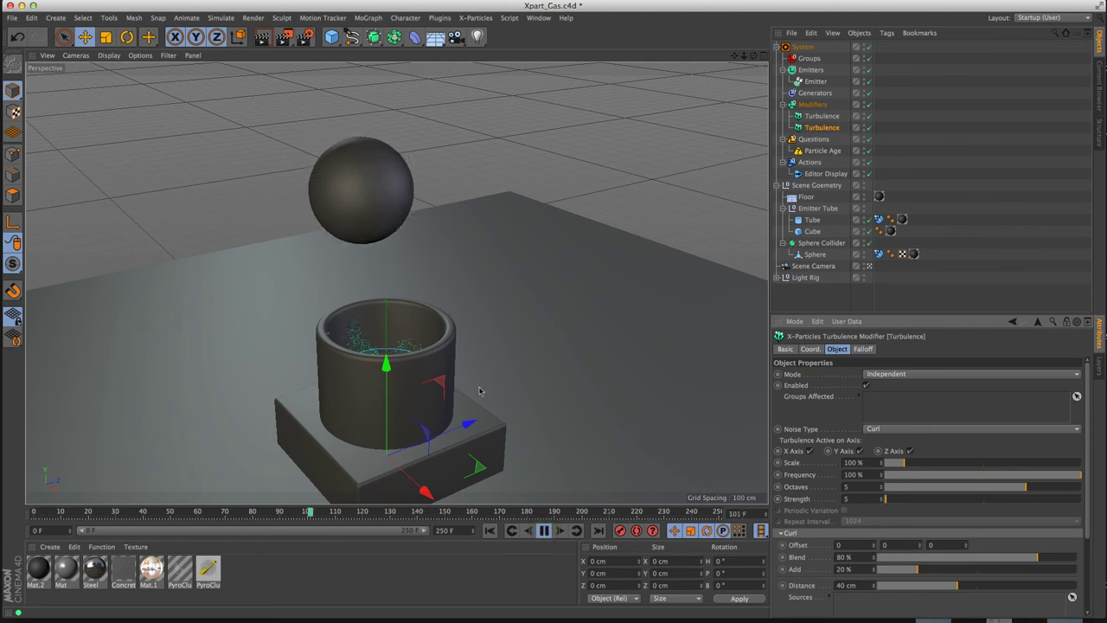
pyautogui.click(545, 531)
pyautogui.click(489, 531)
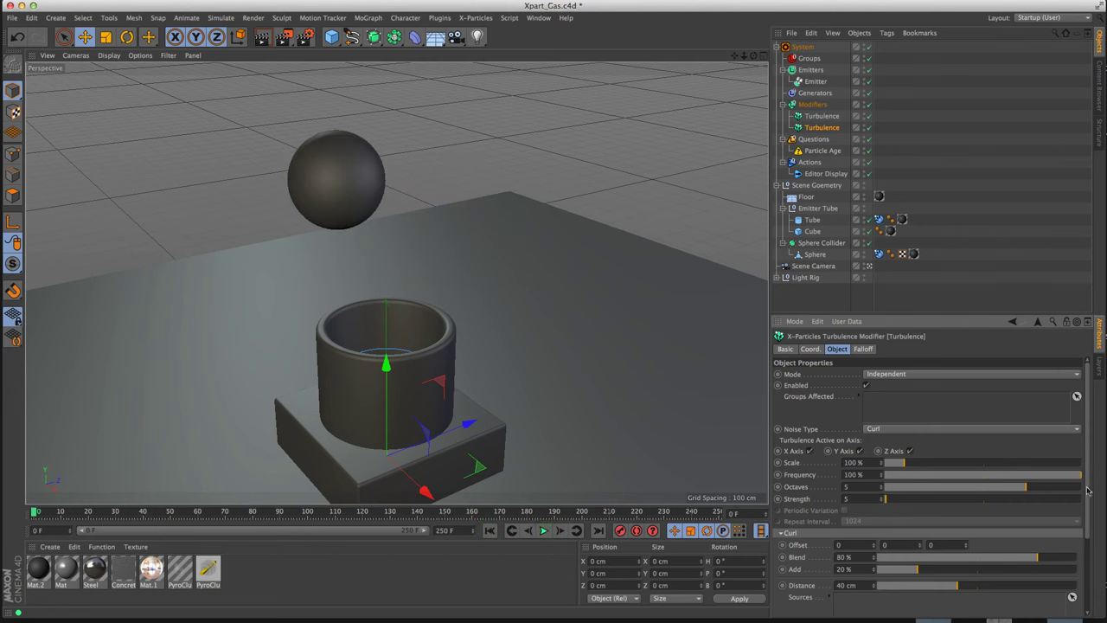
pyautogui.moveTo(1087, 490); pyautogui.dragTo(1038, 528)
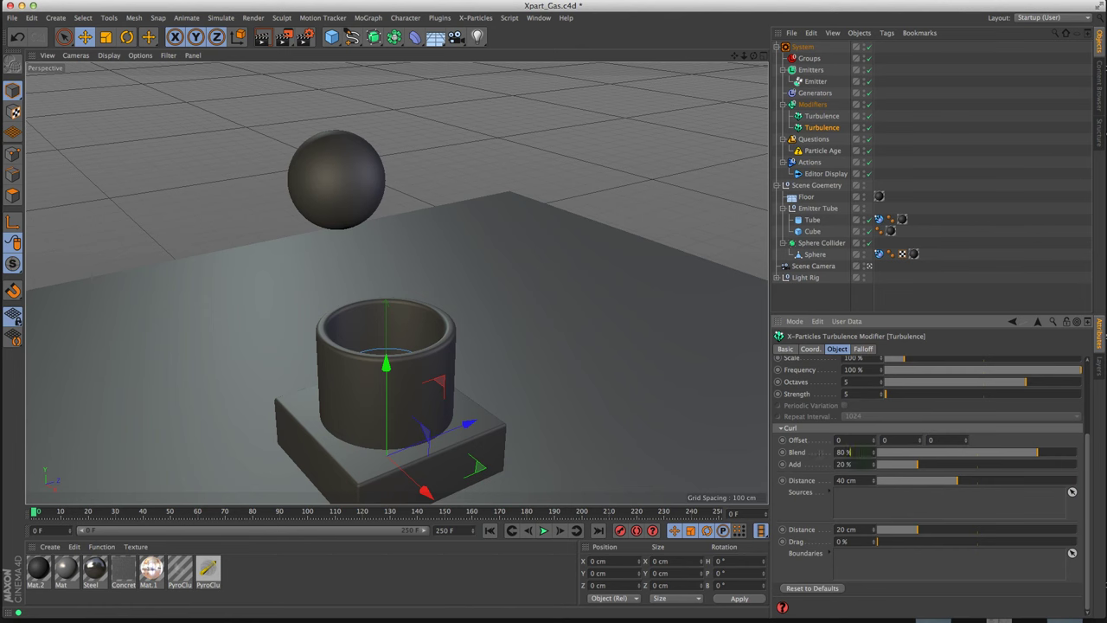
# Lower the Curl Blend to 1% and replay the simulation
pyautogui.doubleClick(859, 452)
pyautogui.moveTo(936, 457); pyautogui.dragTo(876, 463)
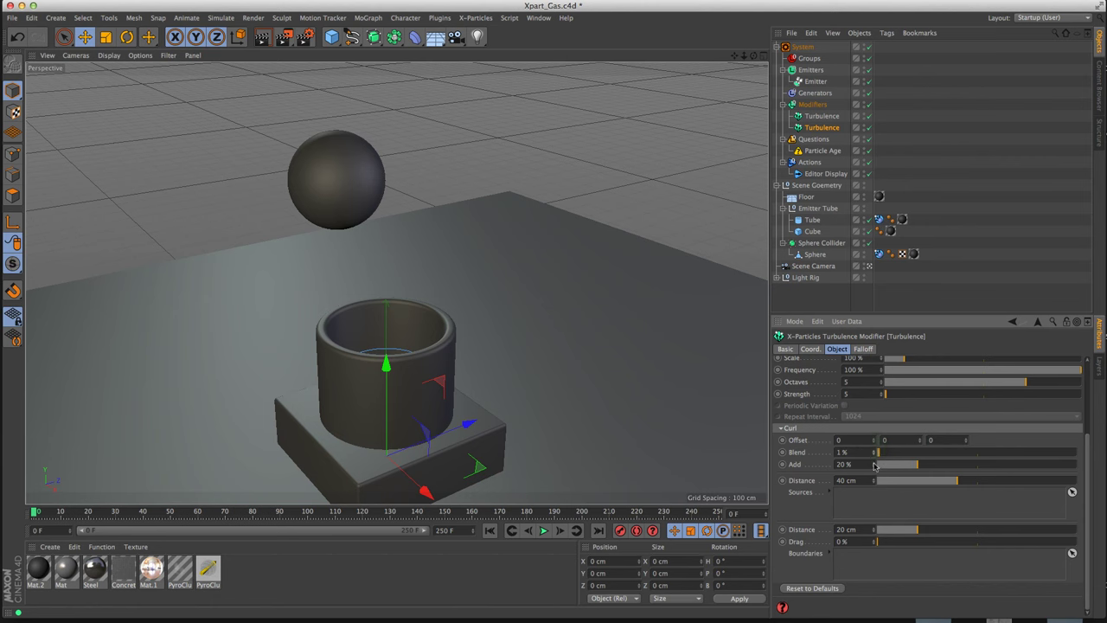
pyautogui.click(488, 530)
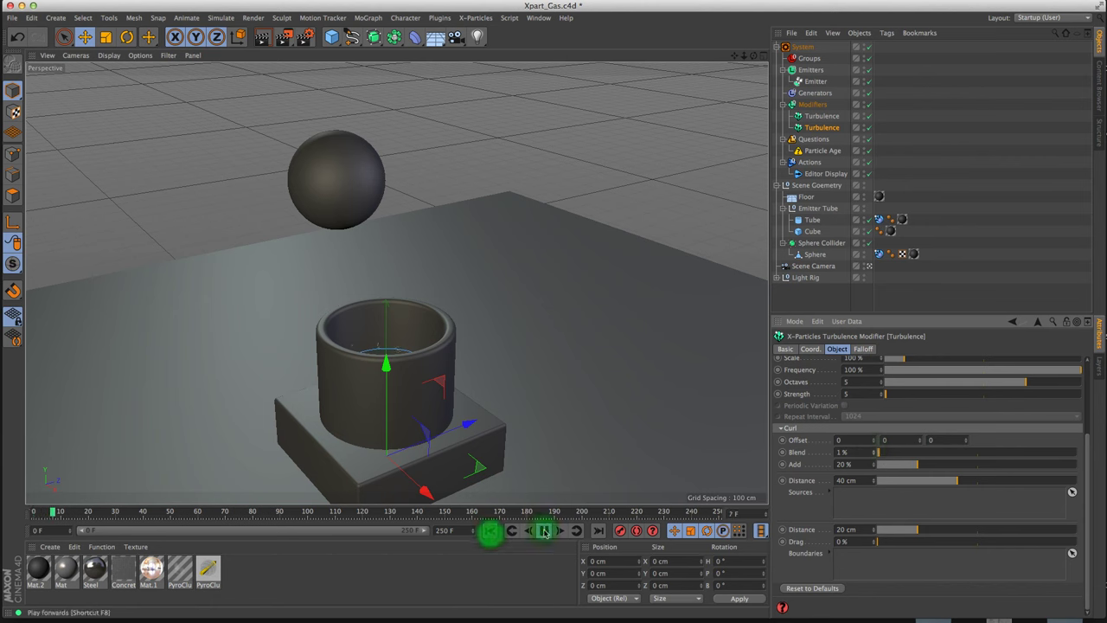
pyautogui.click(543, 530)
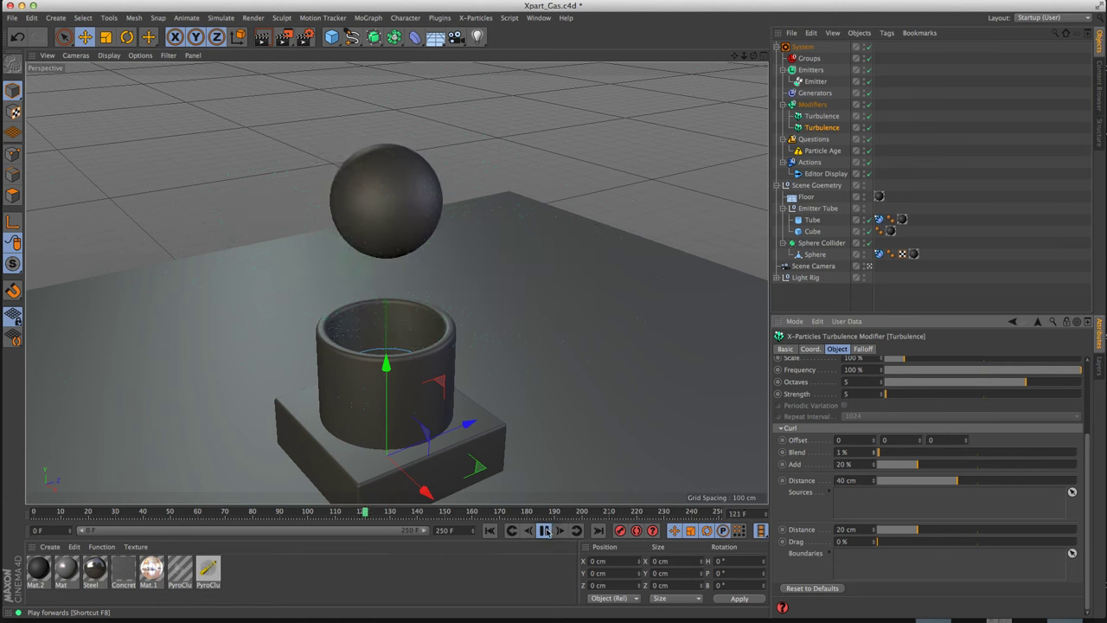
pyautogui.click(544, 530)
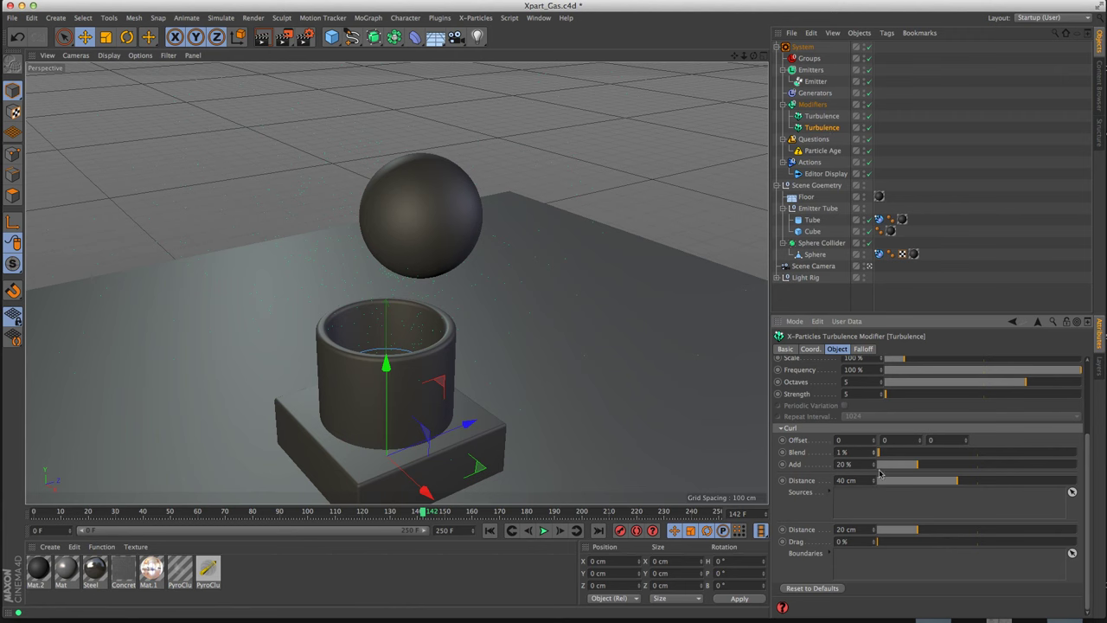
pyautogui.click(490, 530)
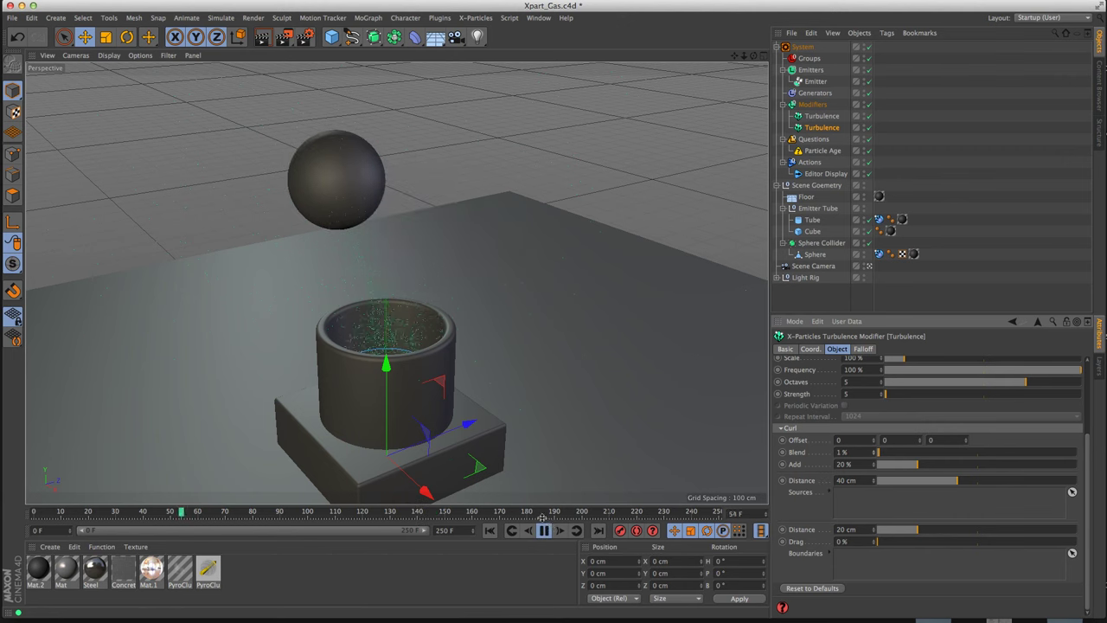
pyautogui.click(544, 530)
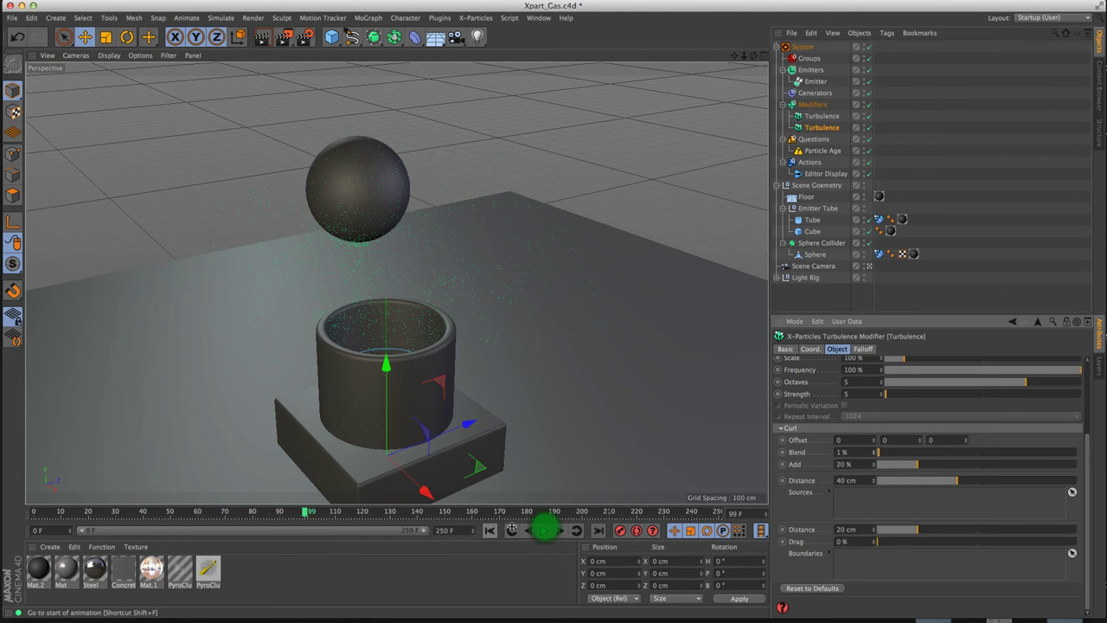
pyautogui.click(490, 530)
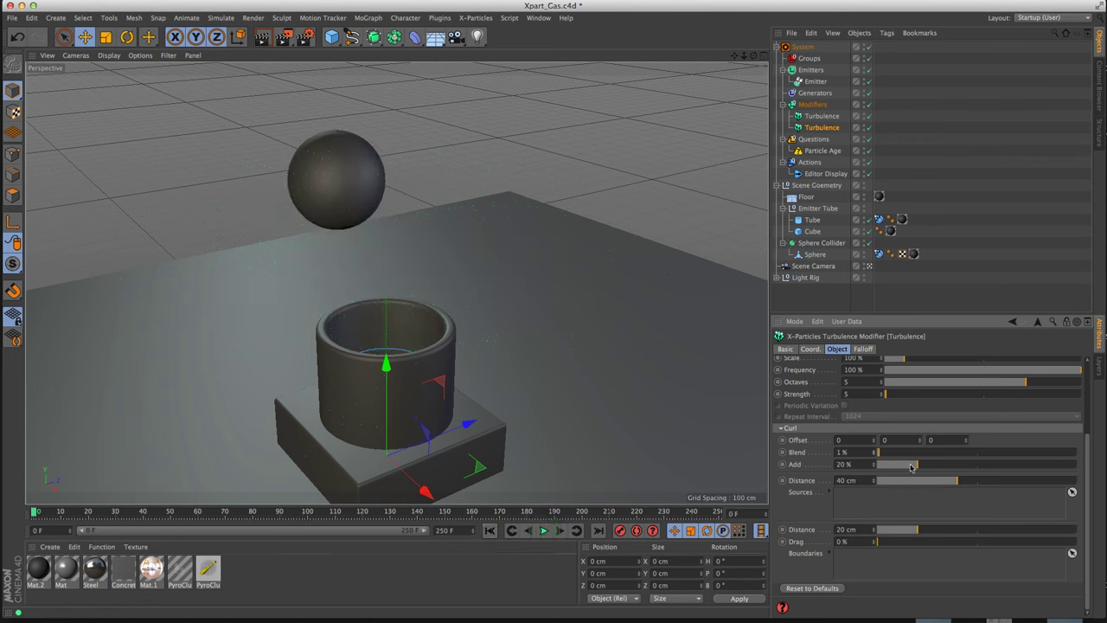
# Reduce the Curl Add to 6%, replay, and lower turbulence Strength to 4
pyautogui.moveTo(909, 465); pyautogui.dragTo(888, 469)
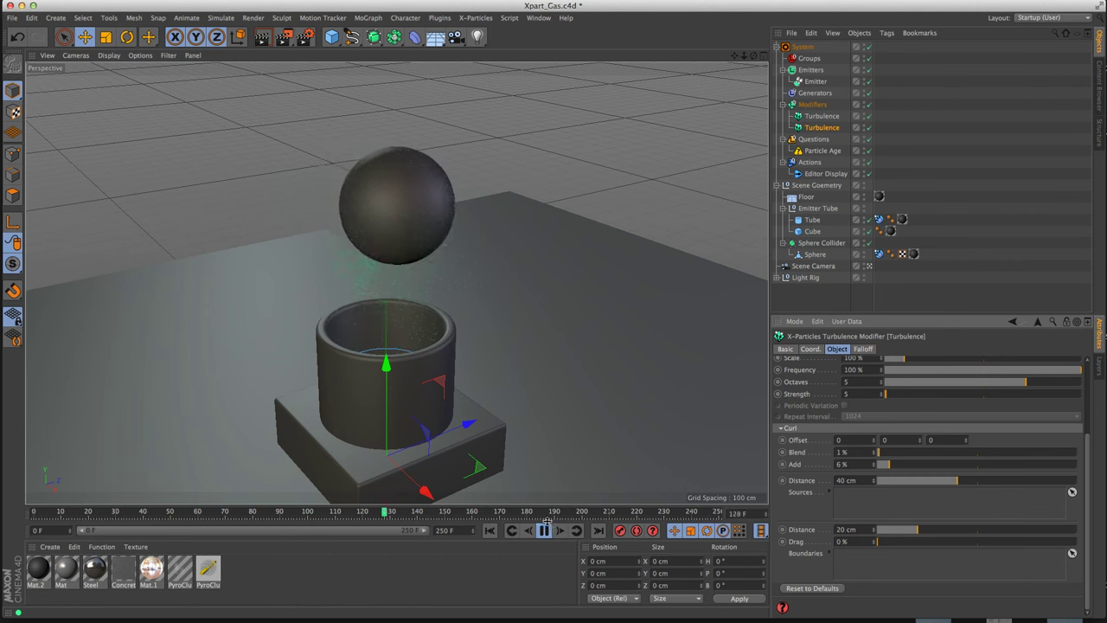
pyautogui.click(545, 531)
pyautogui.click(488, 531)
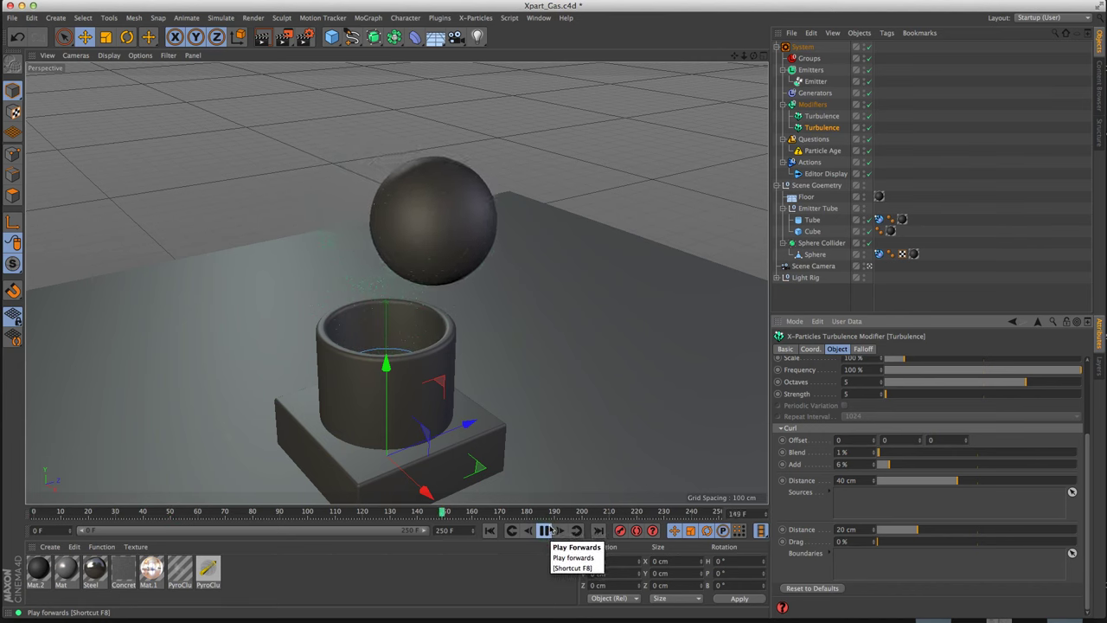
pyautogui.click(545, 530)
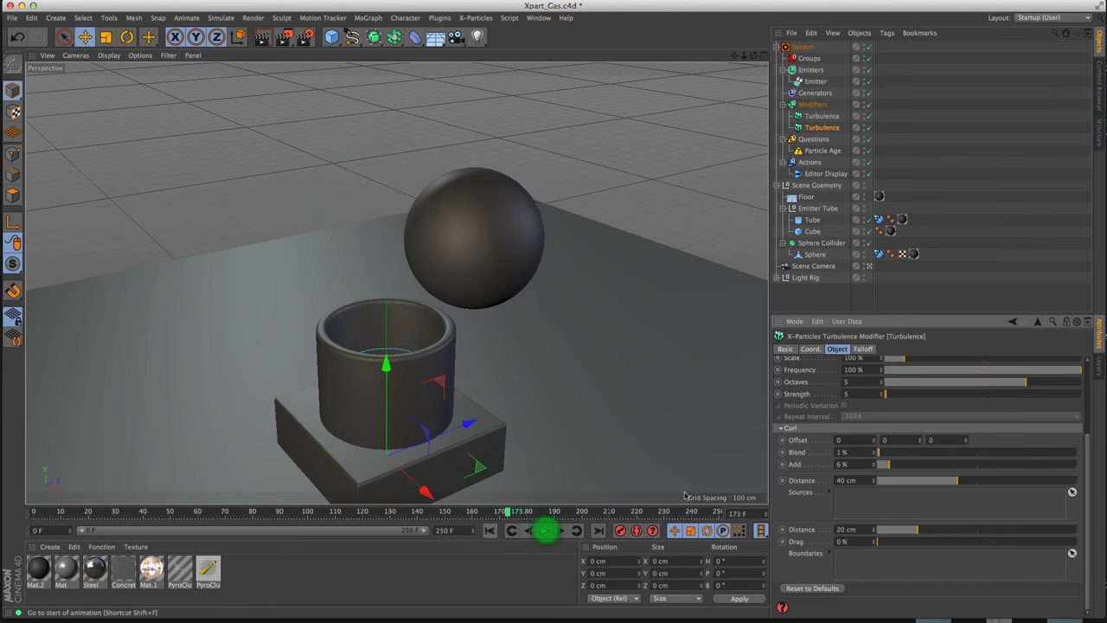
pyautogui.click(490, 530)
pyautogui.click(883, 397)
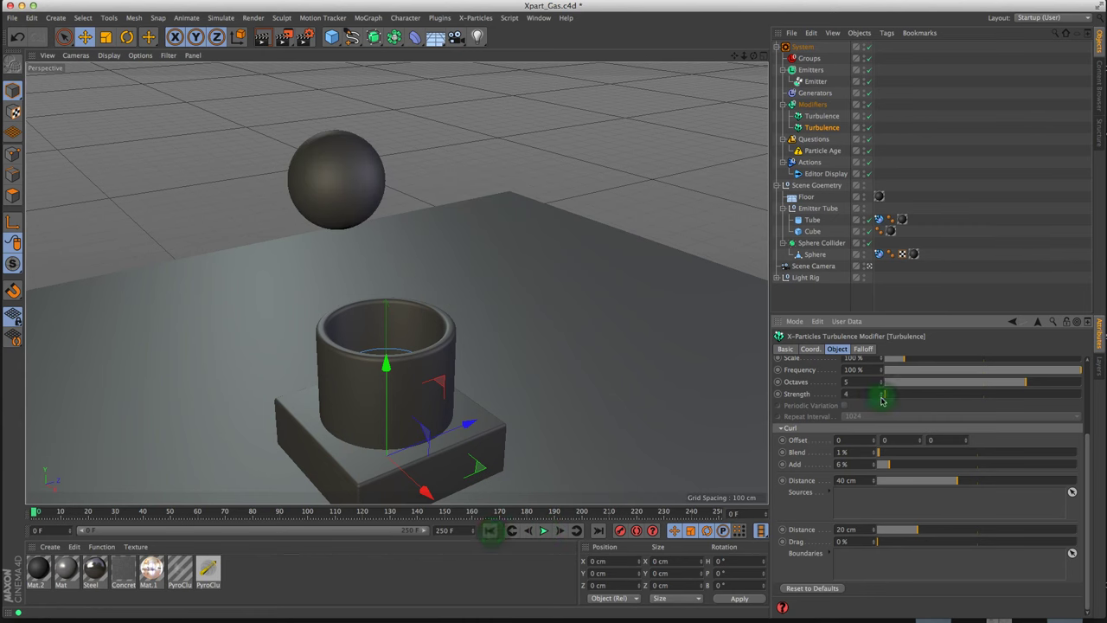
pyautogui.click(1087, 441)
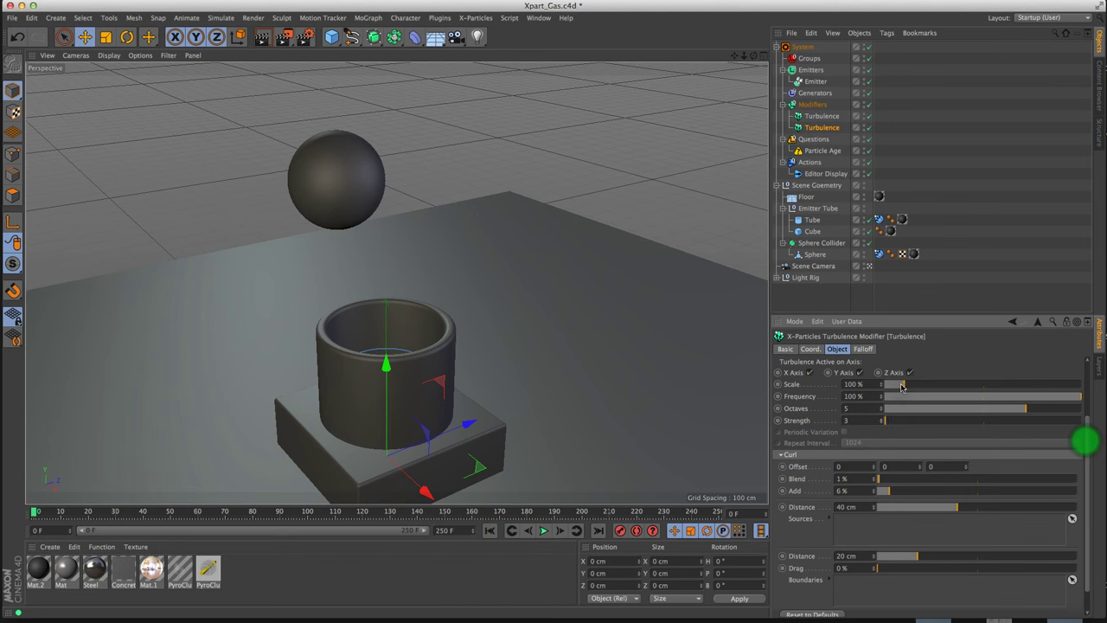
pyautogui.click(896, 385)
pyautogui.click(543, 530)
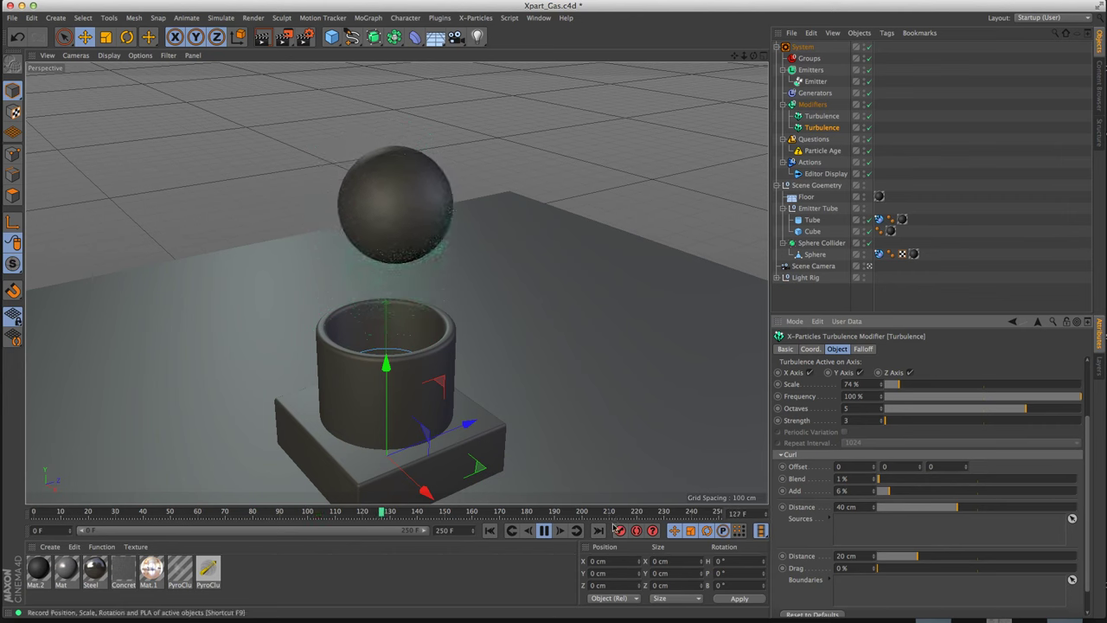
pyautogui.click(544, 530)
pyautogui.click(489, 531)
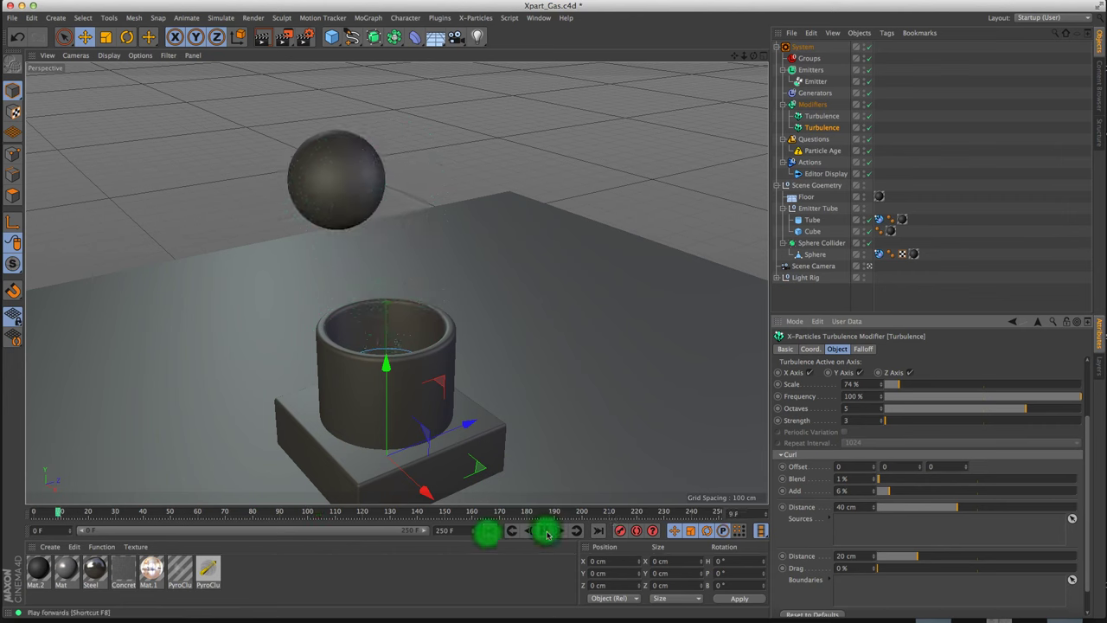
pyautogui.click(547, 531)
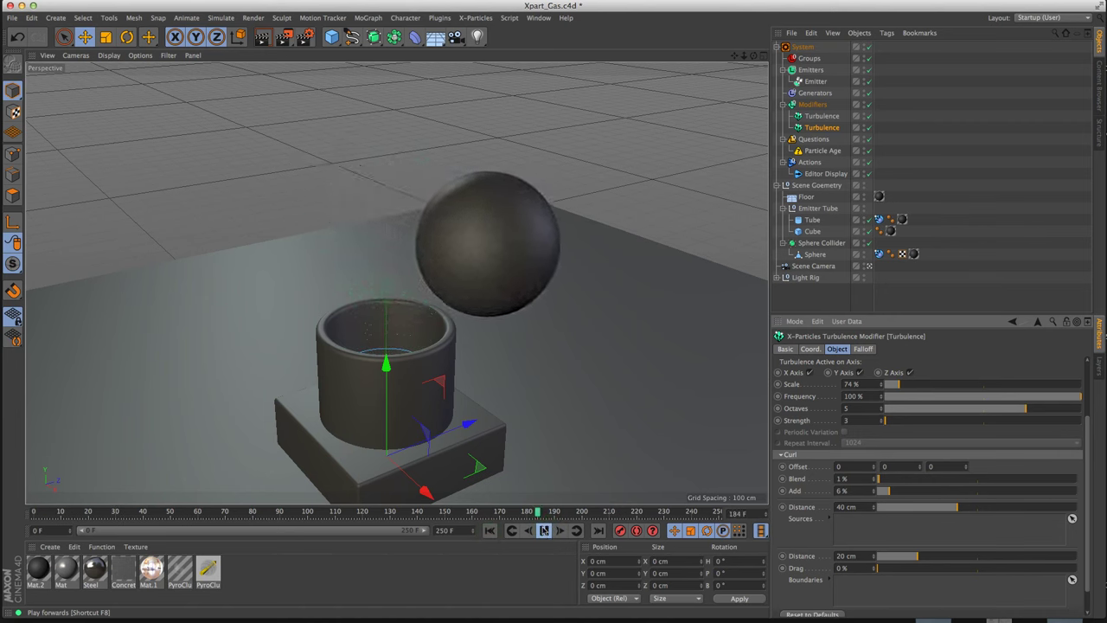
pyautogui.click(544, 530)
pyautogui.click(490, 530)
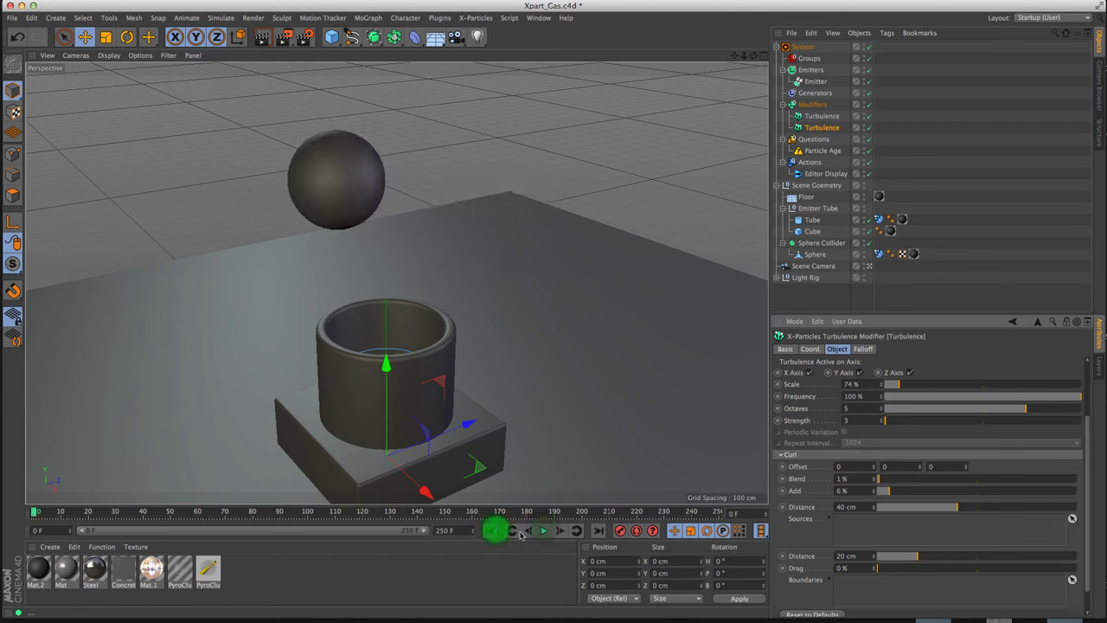
pyautogui.click(543, 530)
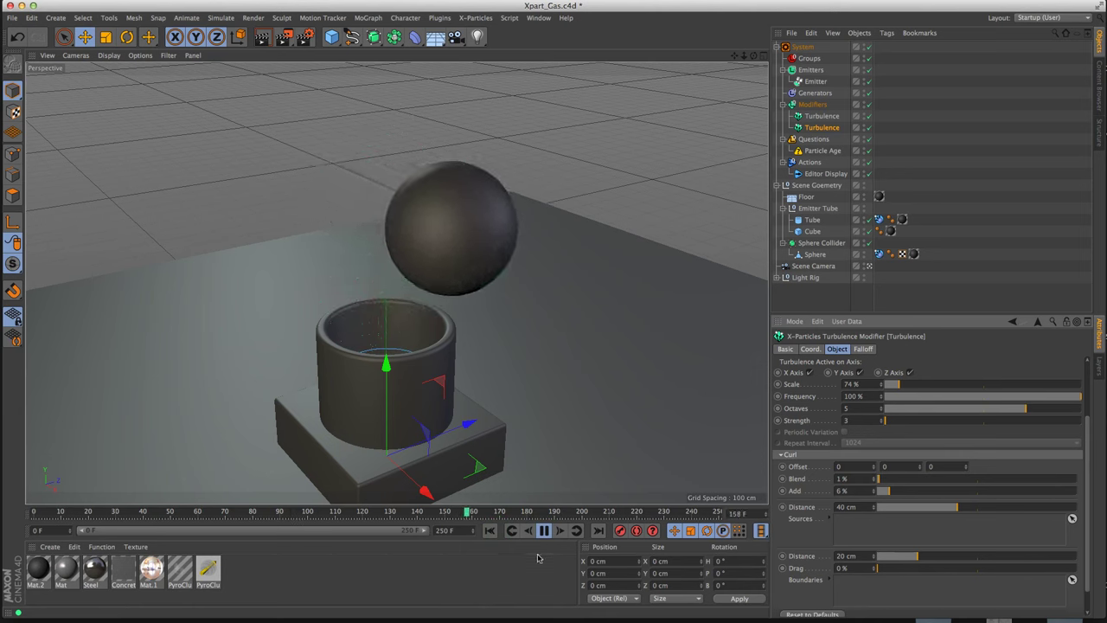
pyautogui.click(543, 530)
pyautogui.click(491, 530)
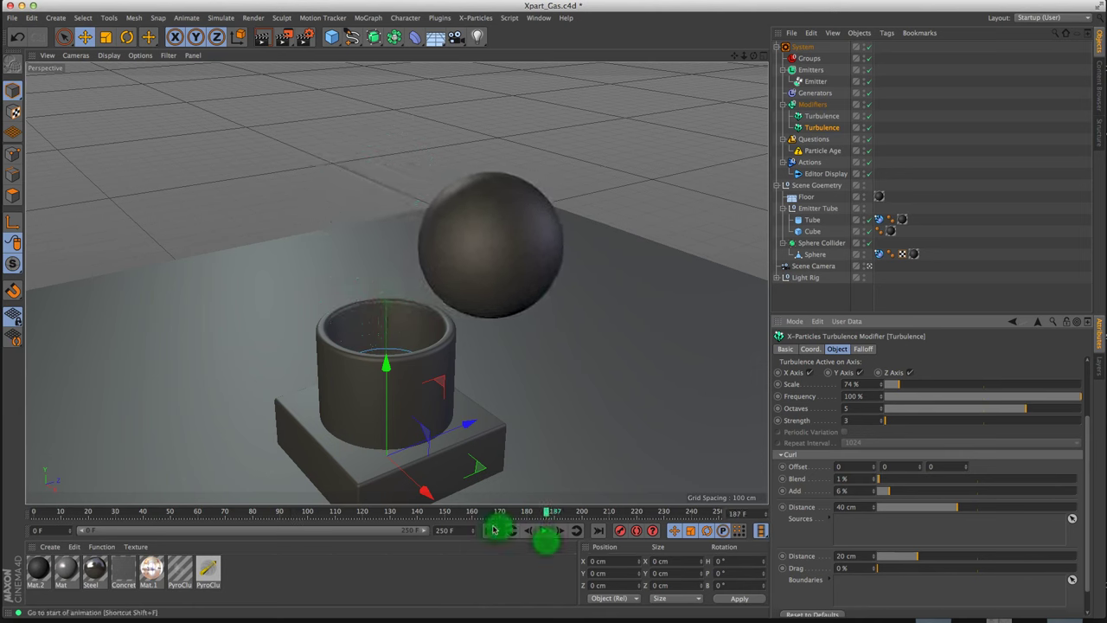
# Replay the simulation to frame 55 and render a preview of that frame
pyautogui.click(543, 530)
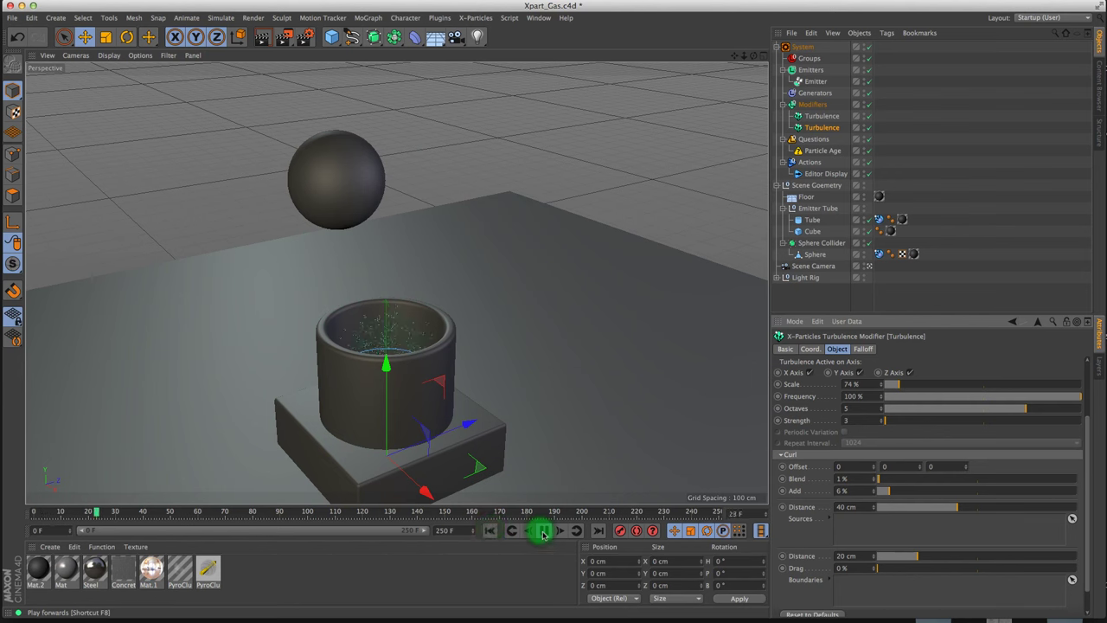
pyautogui.click(543, 530)
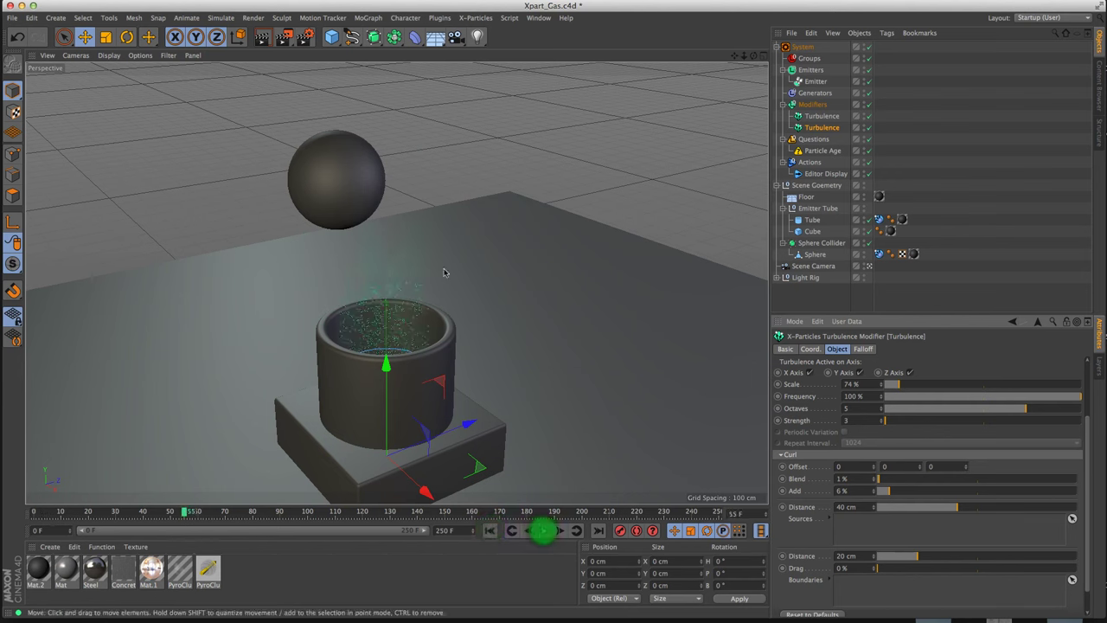
pyautogui.click(262, 36)
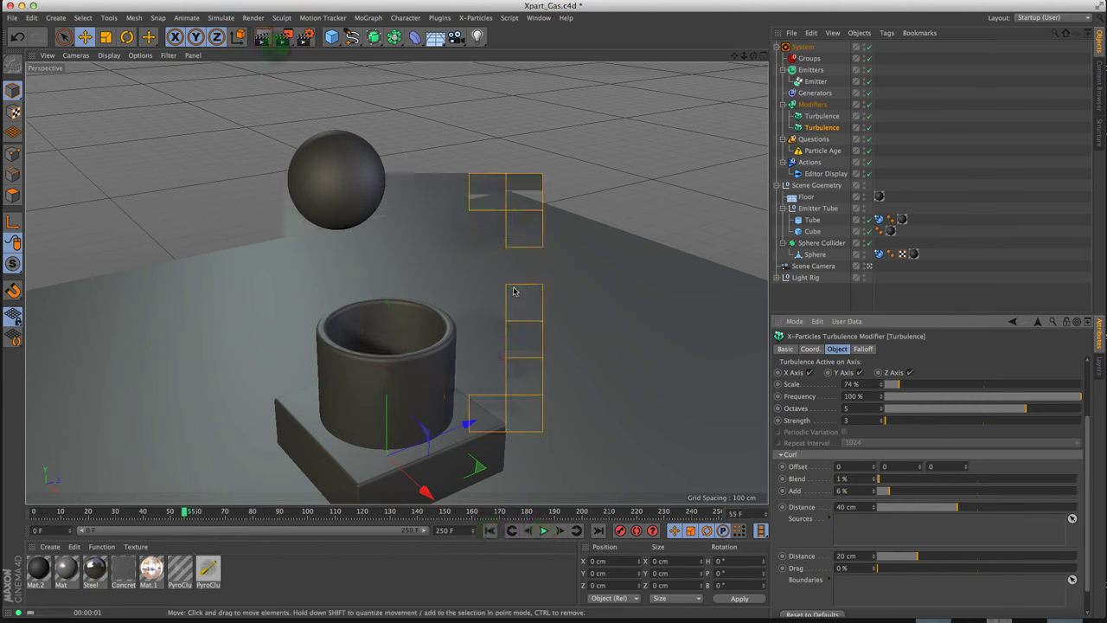
# Delete the Concrete, Steel, PyroCluster and Mat materials so only Mat.2 remains
pyautogui.click(127, 578)
pyautogui.press('Delete')
pyautogui.click(124, 575)
pyautogui.press('Delete')
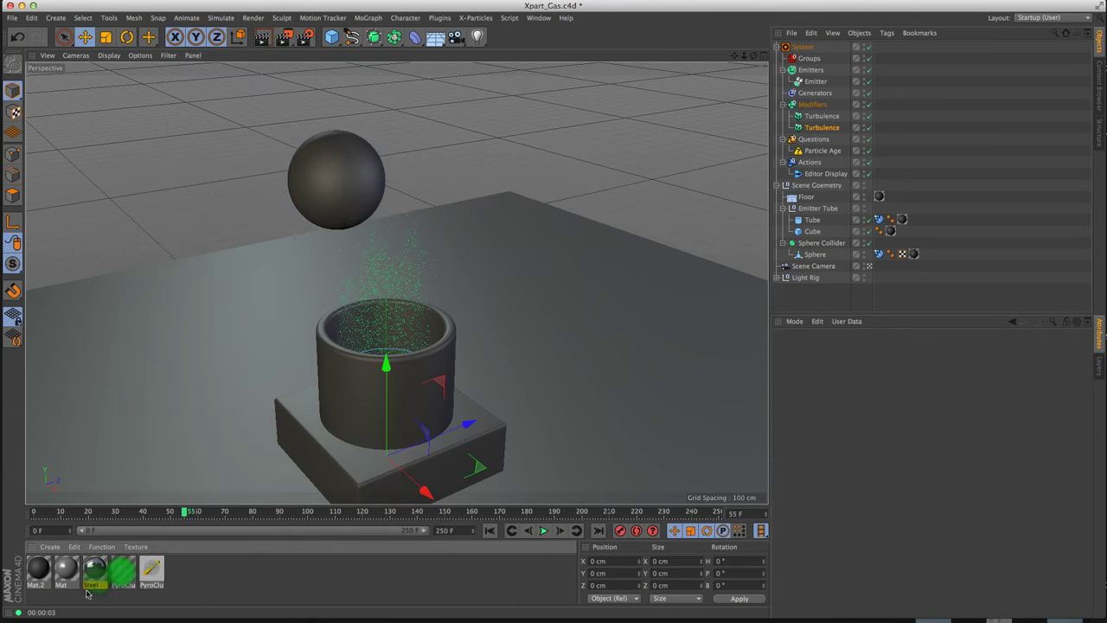
pyautogui.click(99, 575)
pyautogui.press('Delete')
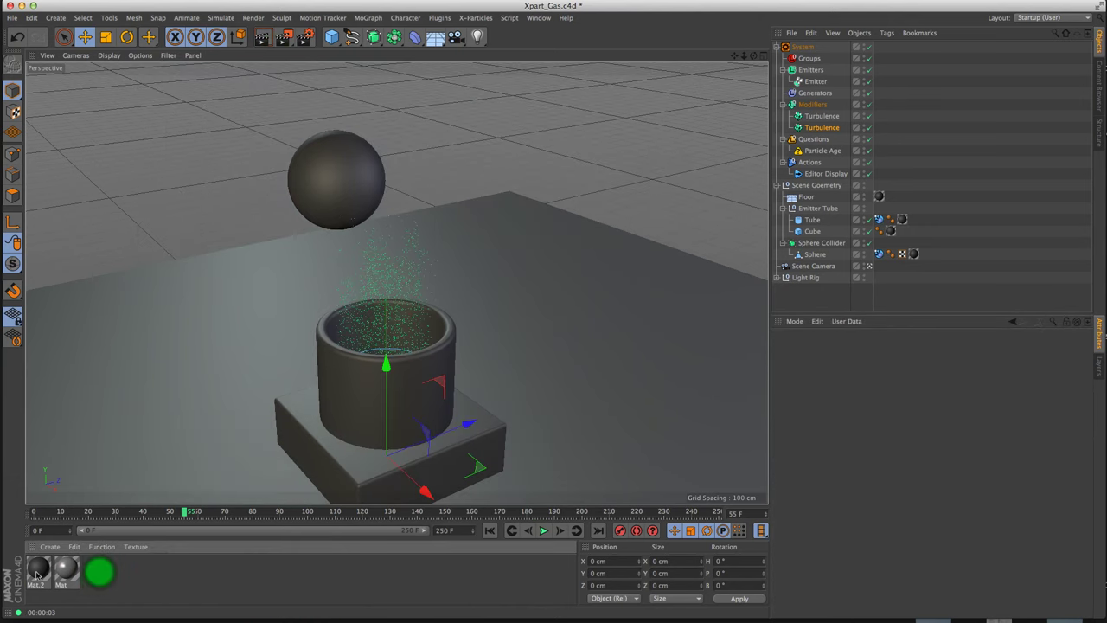
pyautogui.click(38, 571)
pyautogui.click(66, 574)
pyautogui.press('Delete')
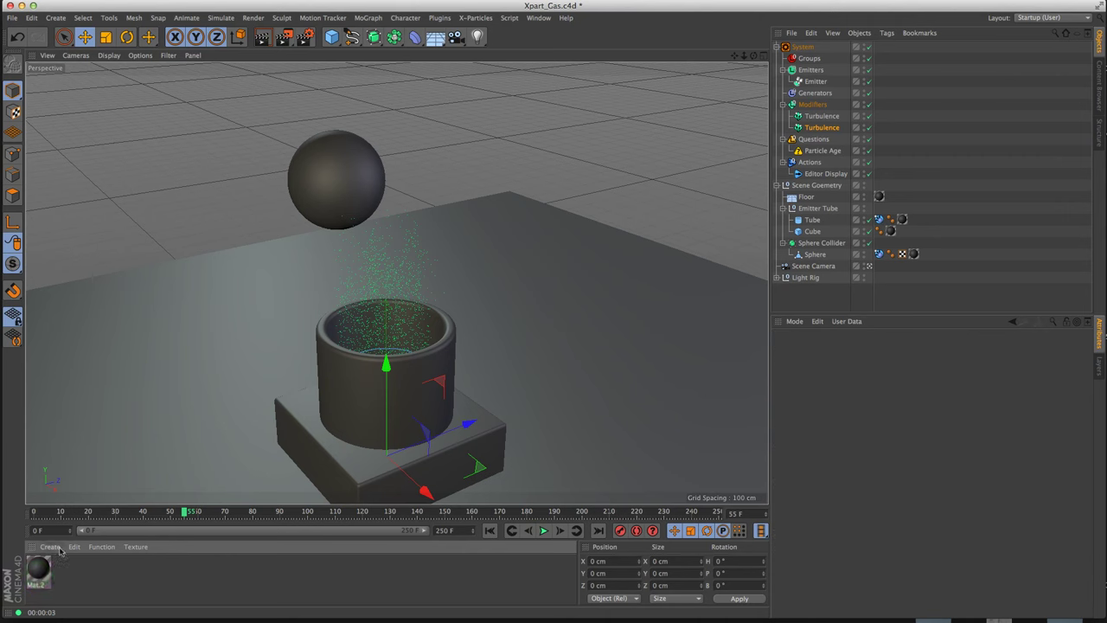
# Create an X-Particles Material, apply it to the Emitter, and render a preview
pyautogui.click(49, 547)
pyautogui.moveTo(87, 580)
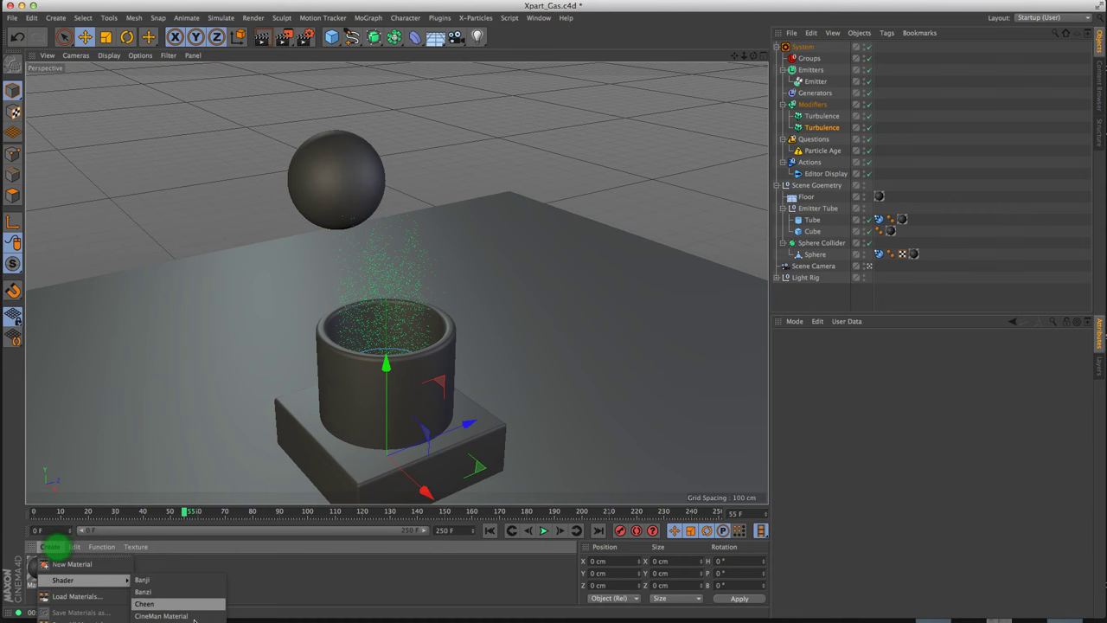
pyautogui.click(161, 616)
pyautogui.moveTo(38, 569); pyautogui.dragTo(816, 81)
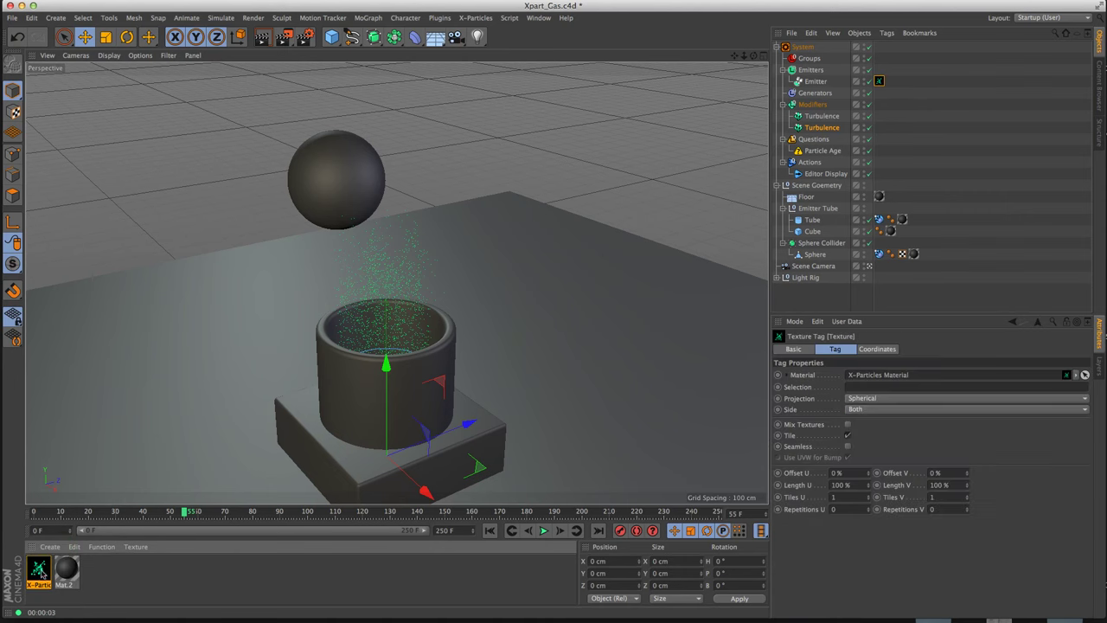
pyautogui.doubleClick(38, 569)
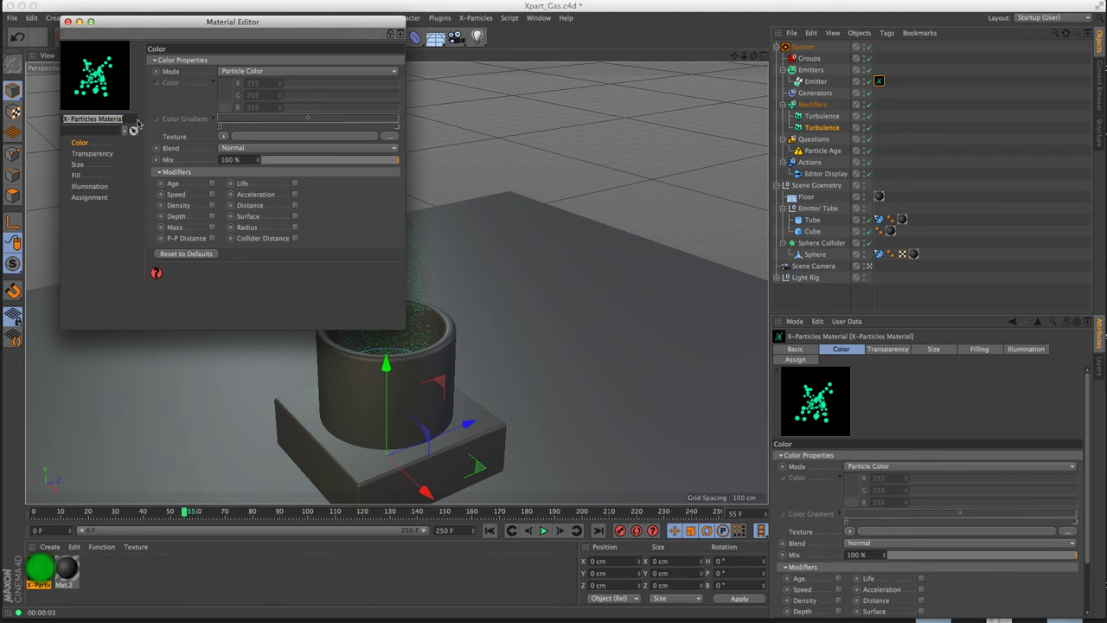
pyautogui.moveTo(268, 21); pyautogui.dragTo(989, 171)
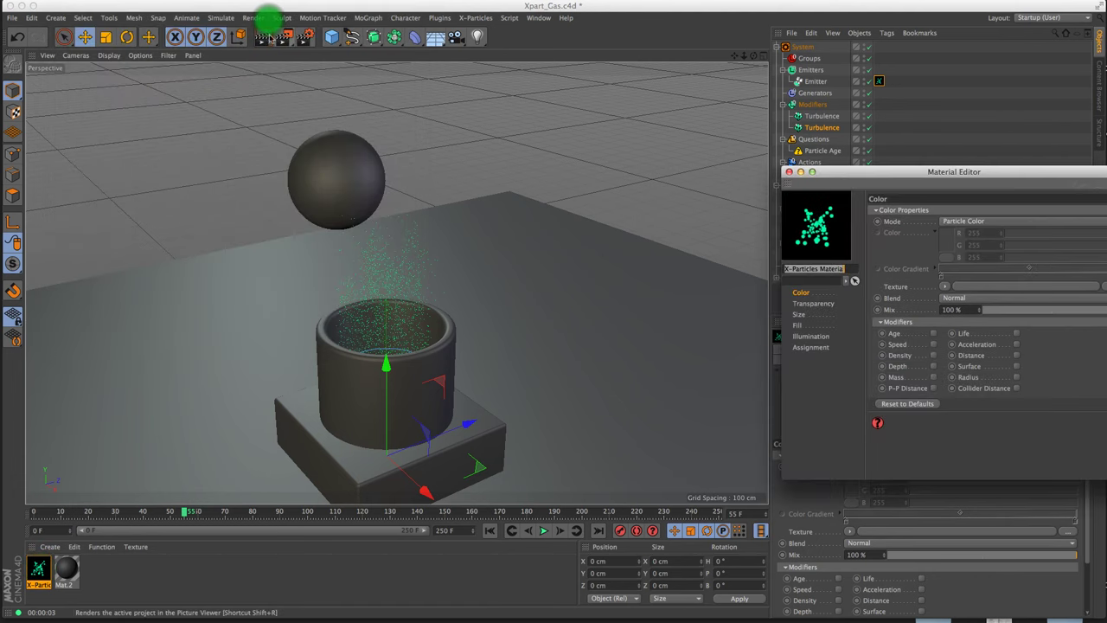
pyautogui.click(262, 36)
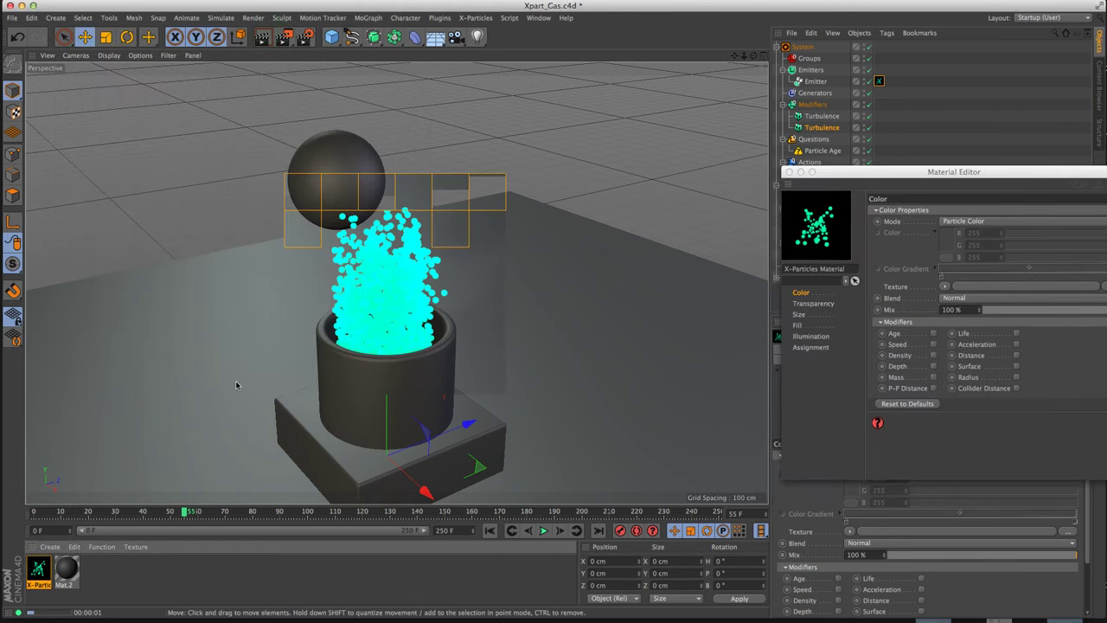
# Switch the material's particle lighting mode from Flat to Phong and re-render
pyautogui.click(810, 335)
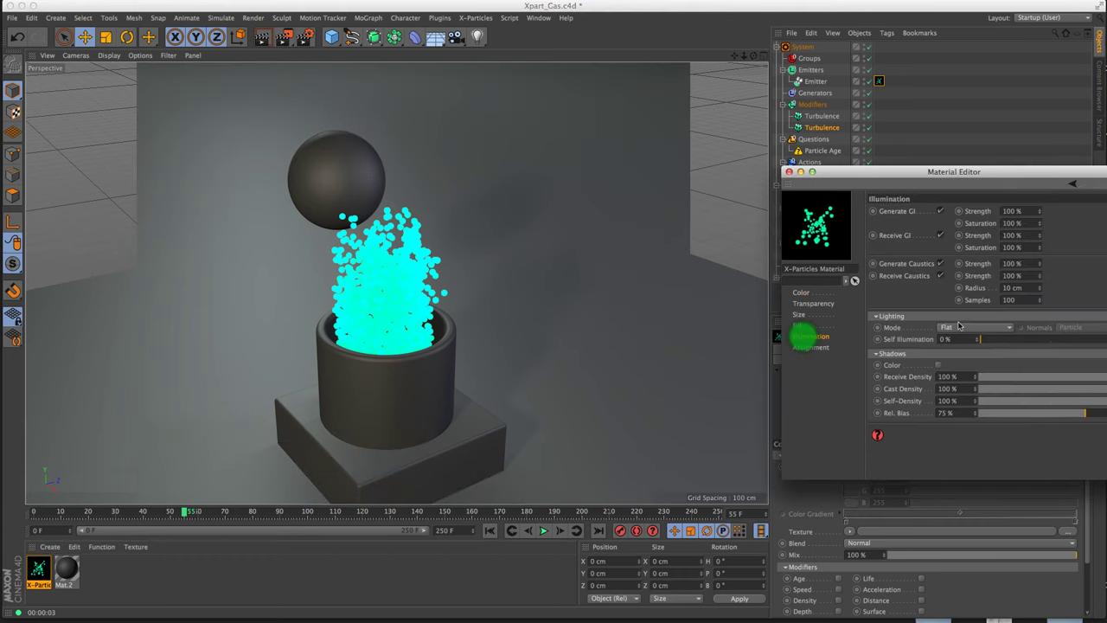
pyautogui.click(958, 327)
pyautogui.click(954, 339)
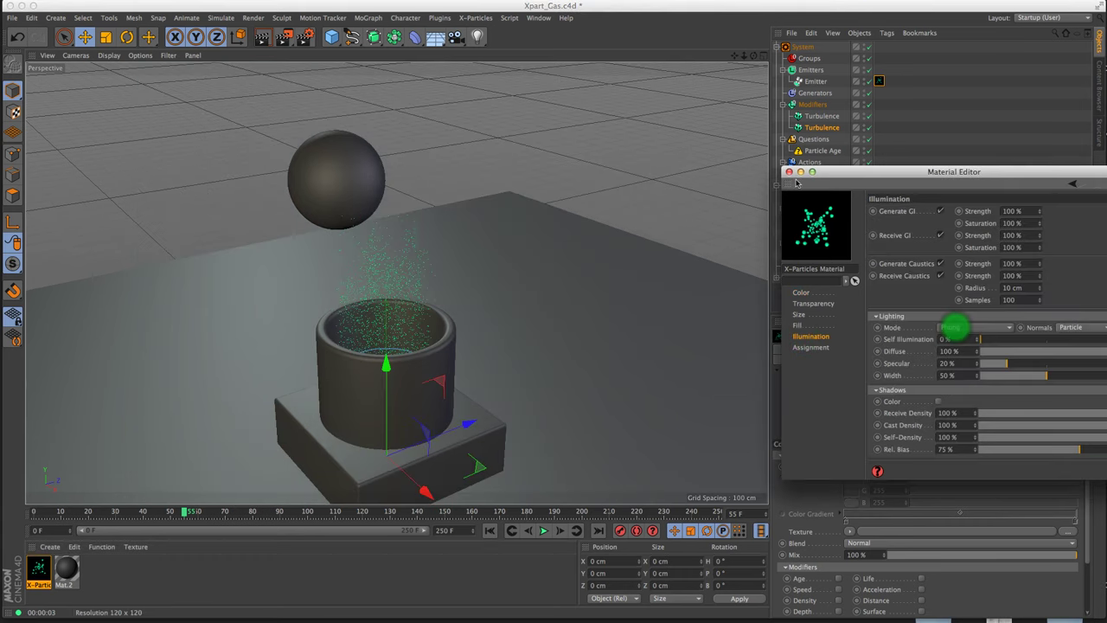
pyautogui.click(787, 171)
pyautogui.click(266, 36)
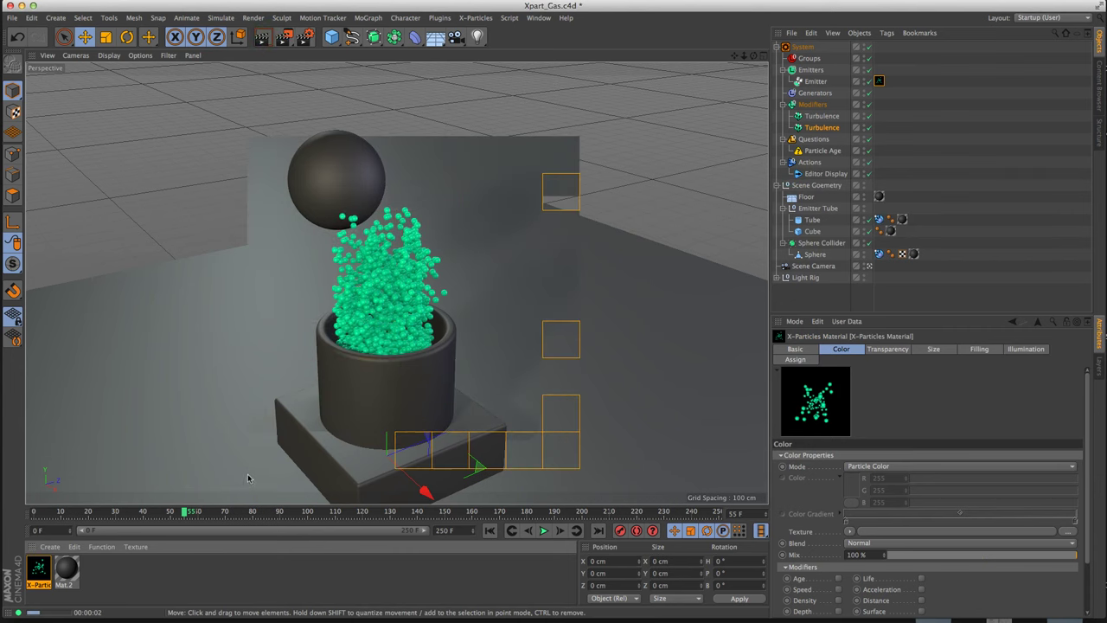
# Set the Emitter's Birthrate to 10000
pyautogui.click(828, 82)
pyautogui.click(817, 80)
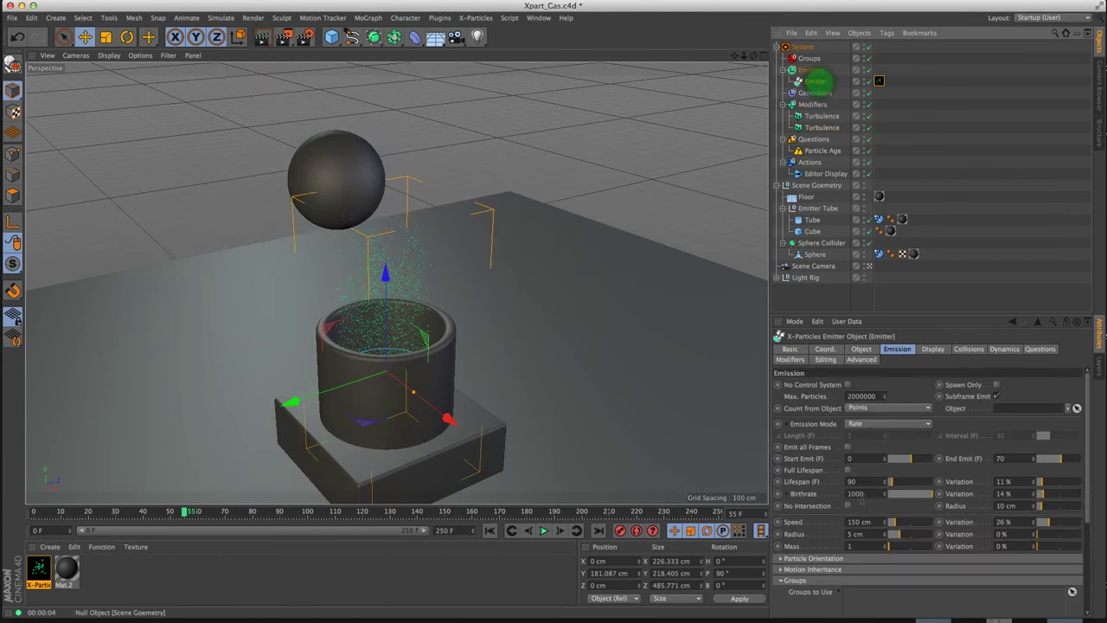
pyautogui.click(860, 494)
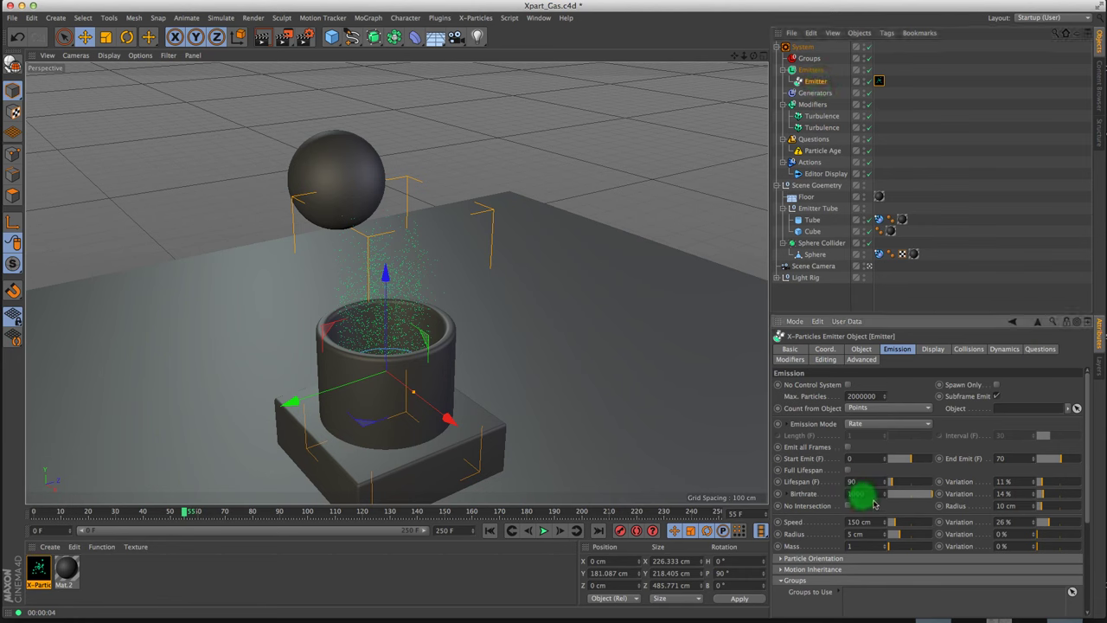
pyautogui.write('10000')
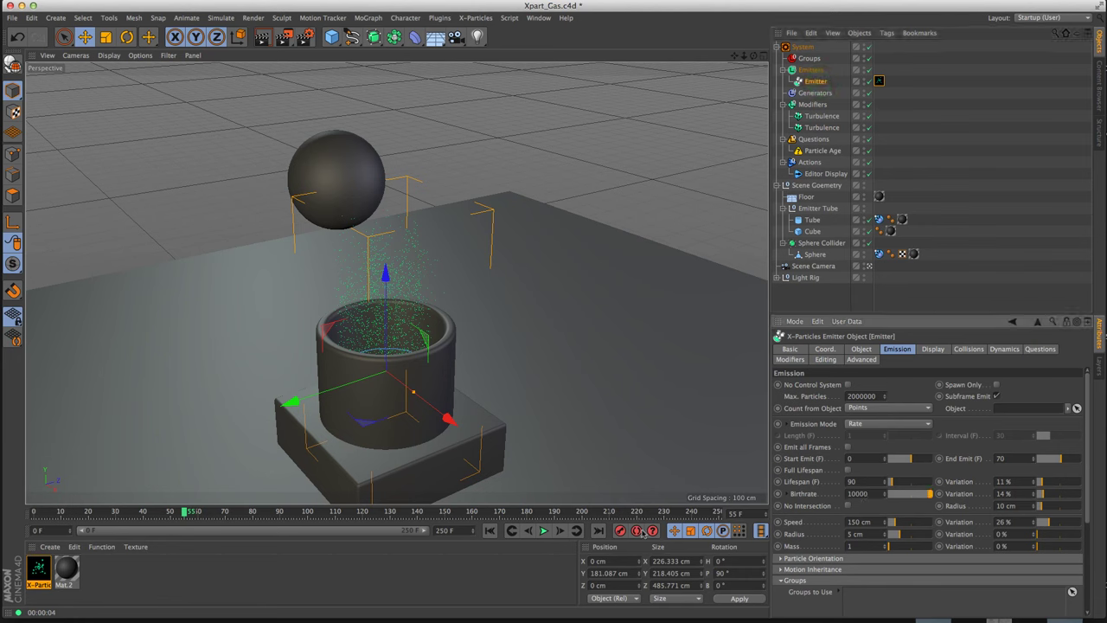
# Replay the dense simulation from the start to frame 86 and render it
pyautogui.click(489, 531)
pyautogui.click(543, 531)
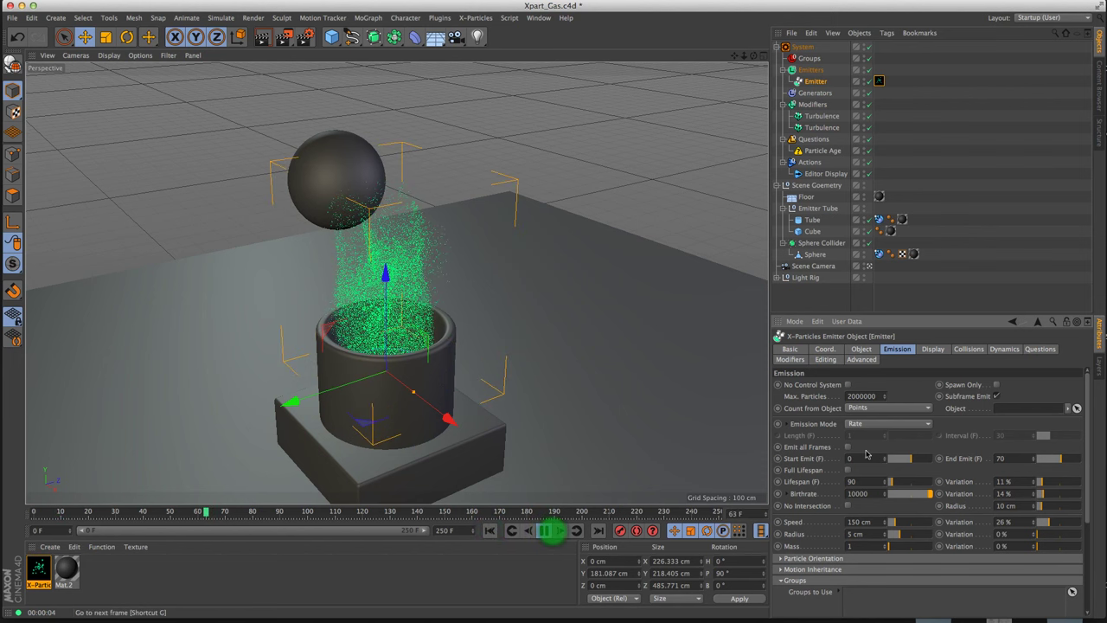
pyautogui.click(543, 531)
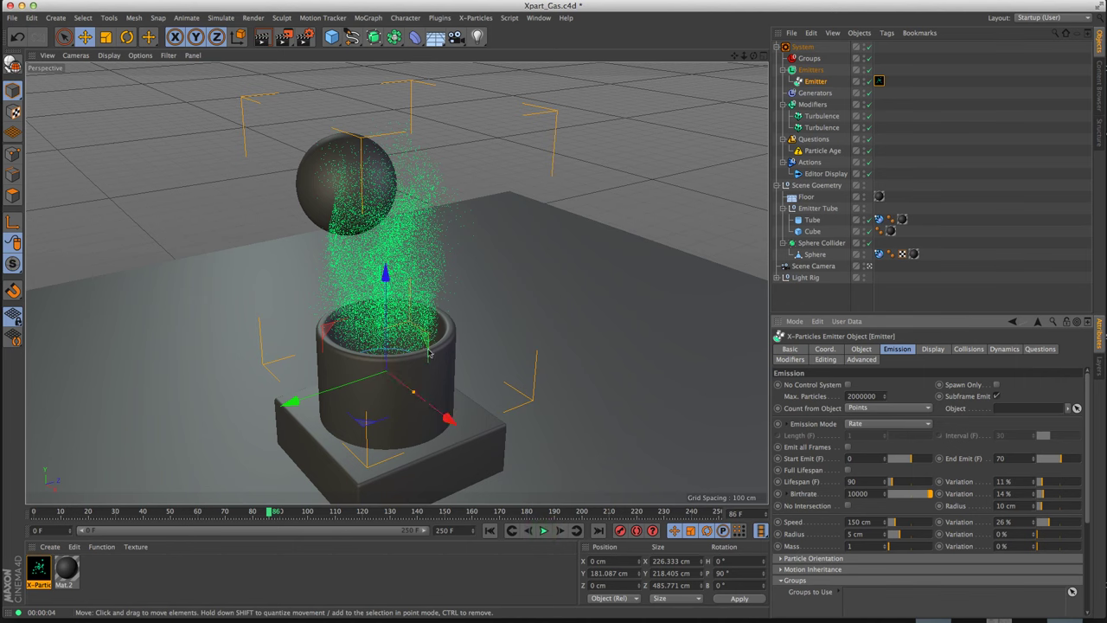
pyautogui.click(262, 37)
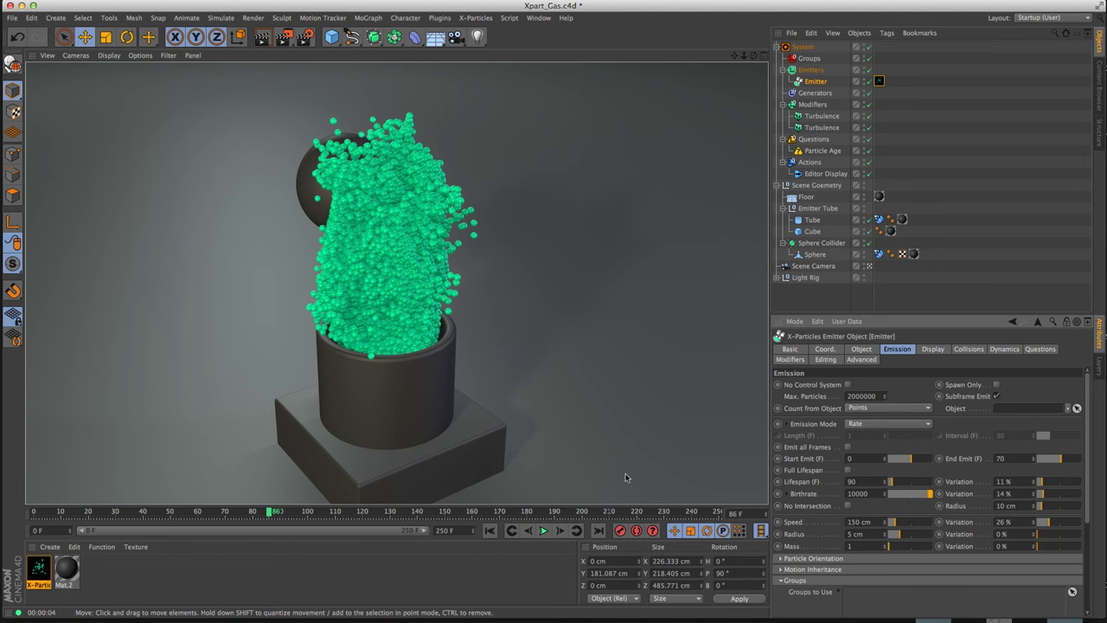
pyautogui.click(879, 81)
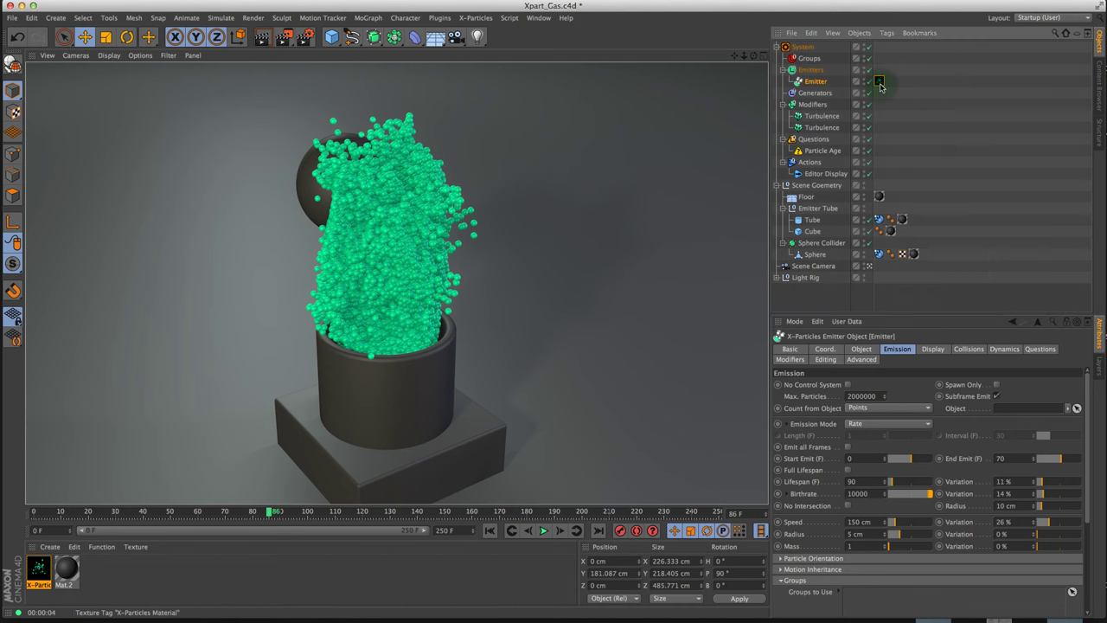
# Remove the Emitter's material tag, set its Birthrate to 400, and replay from the start
pyautogui.press('Delete')
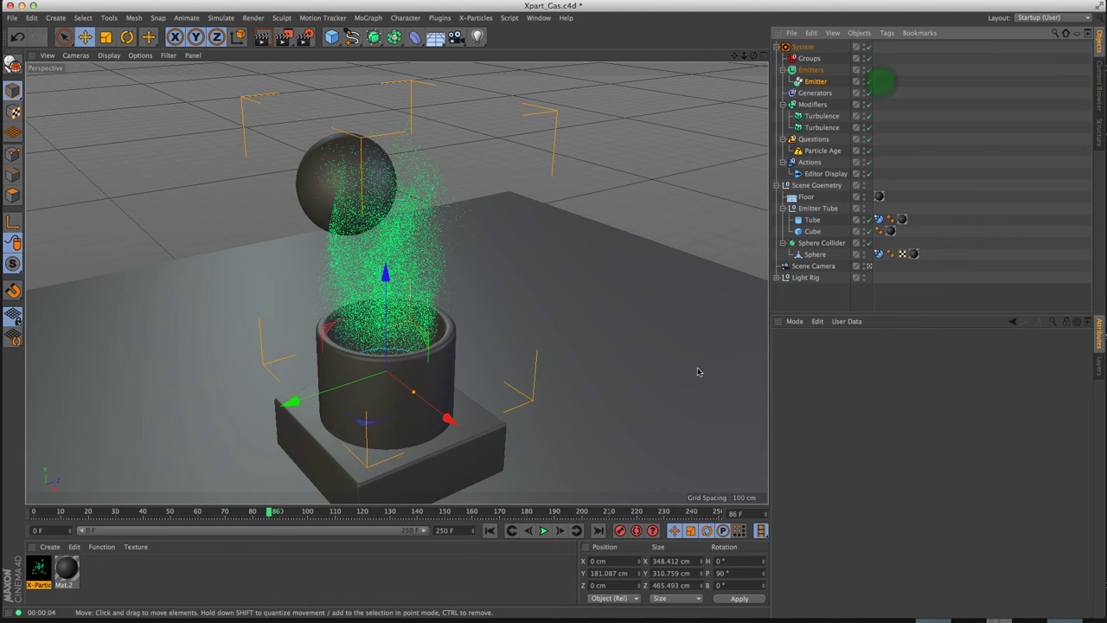
pyautogui.click(817, 81)
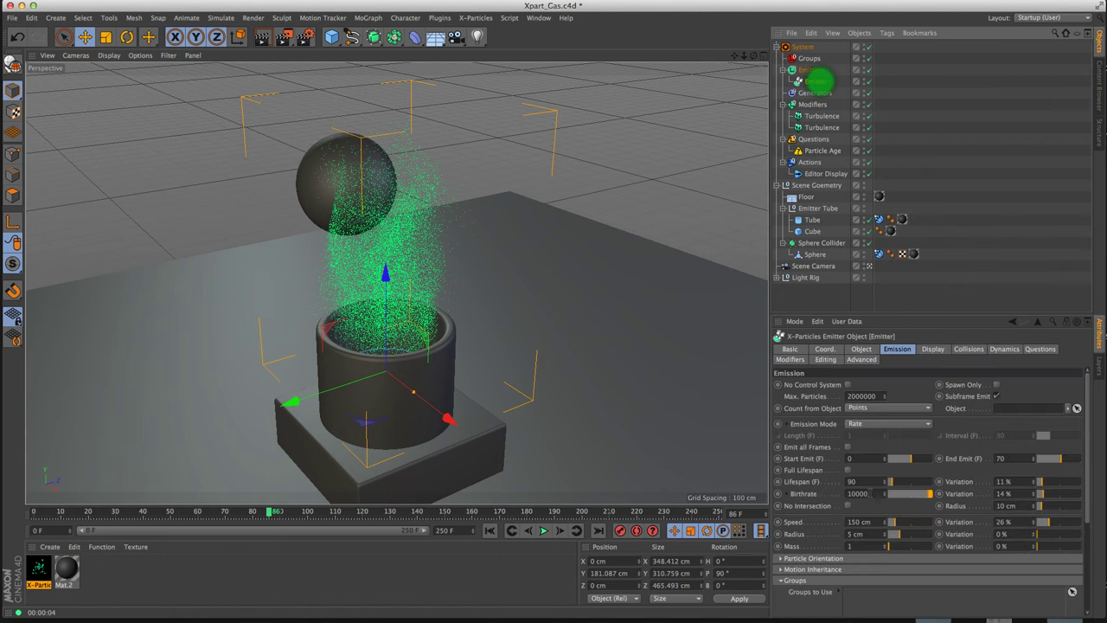
pyautogui.click(860, 493)
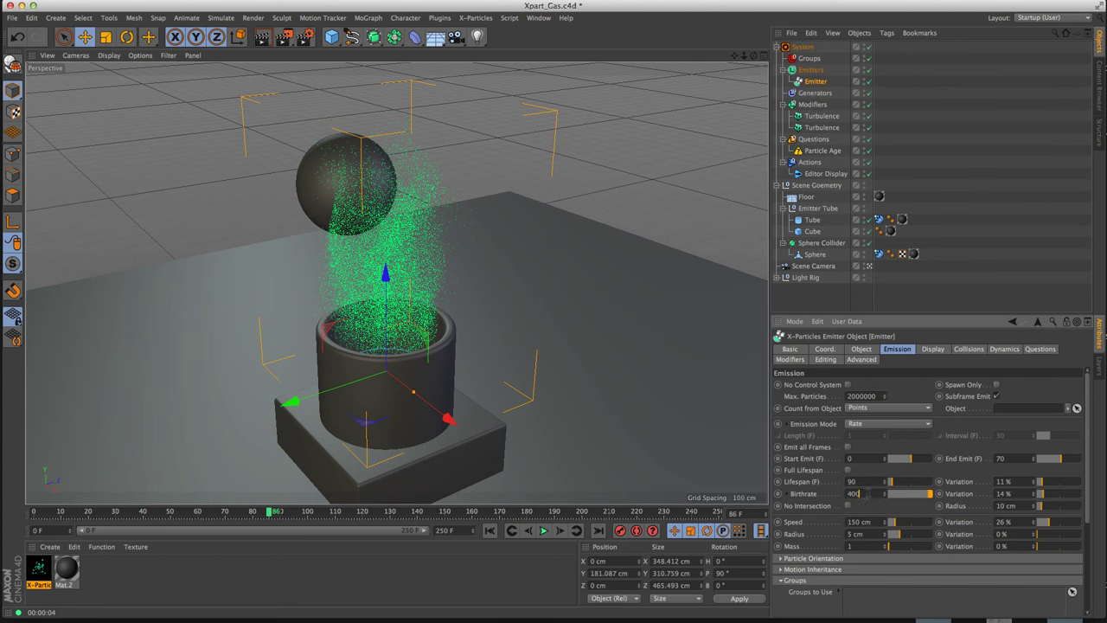
pyautogui.click(491, 531)
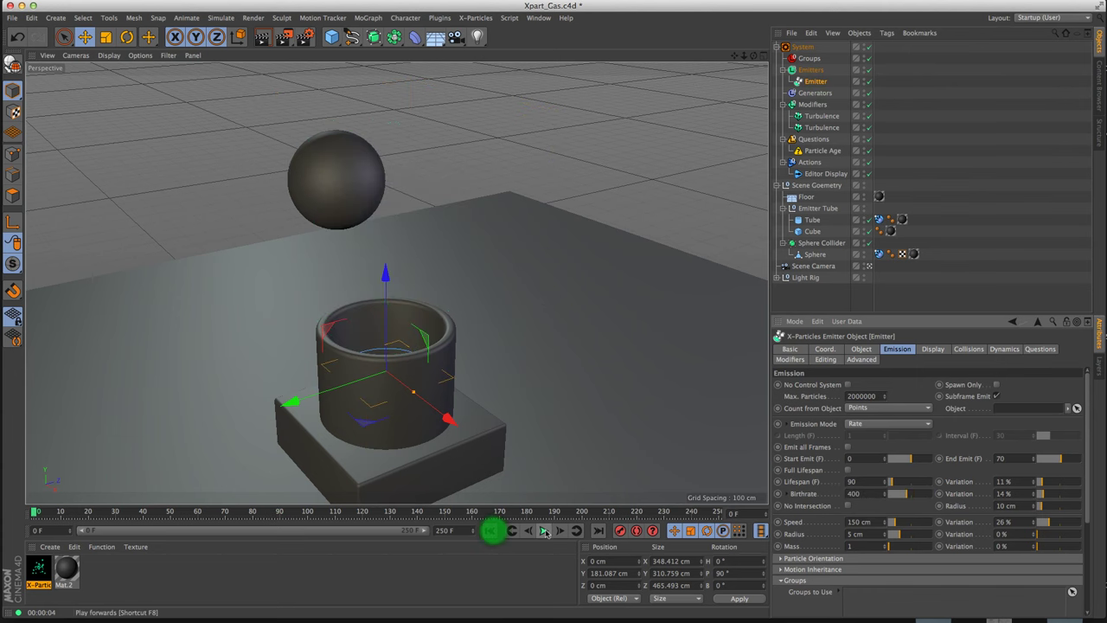
pyautogui.click(545, 530)
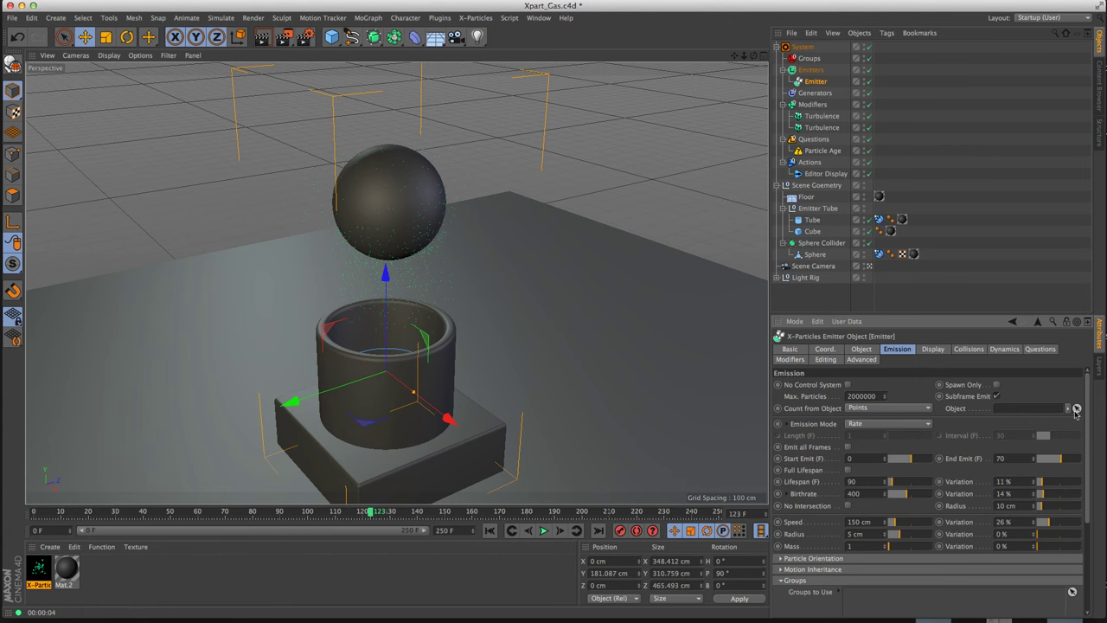
# Tick Generate Thinking Particles in the Emitter's Emission settings and play the animation
pyautogui.scroll(-5, 1088, 420)
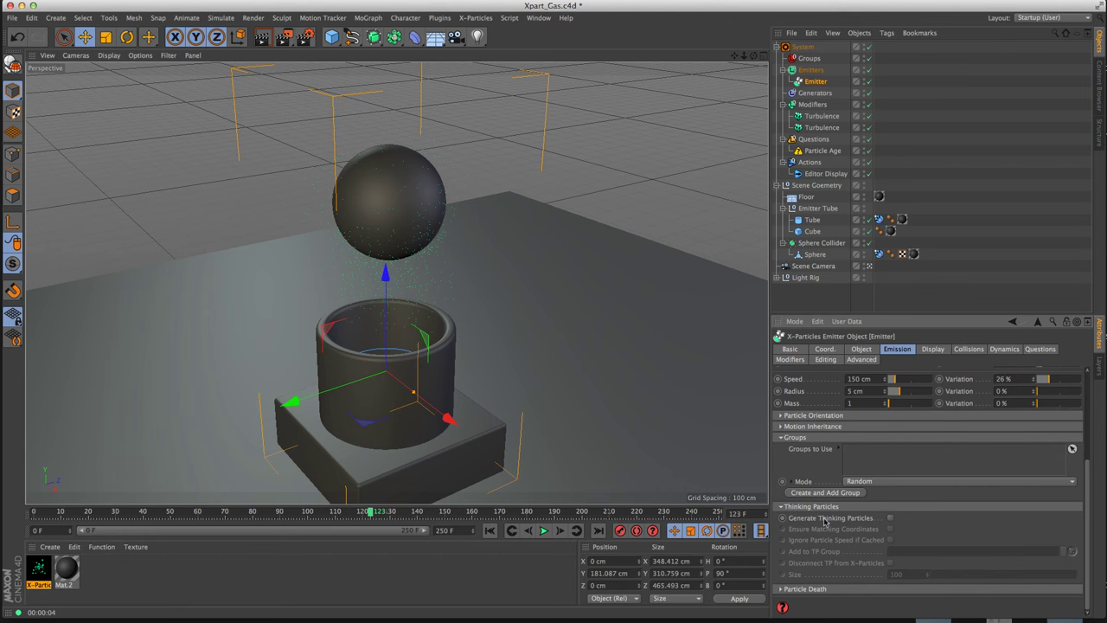
pyautogui.click(891, 517)
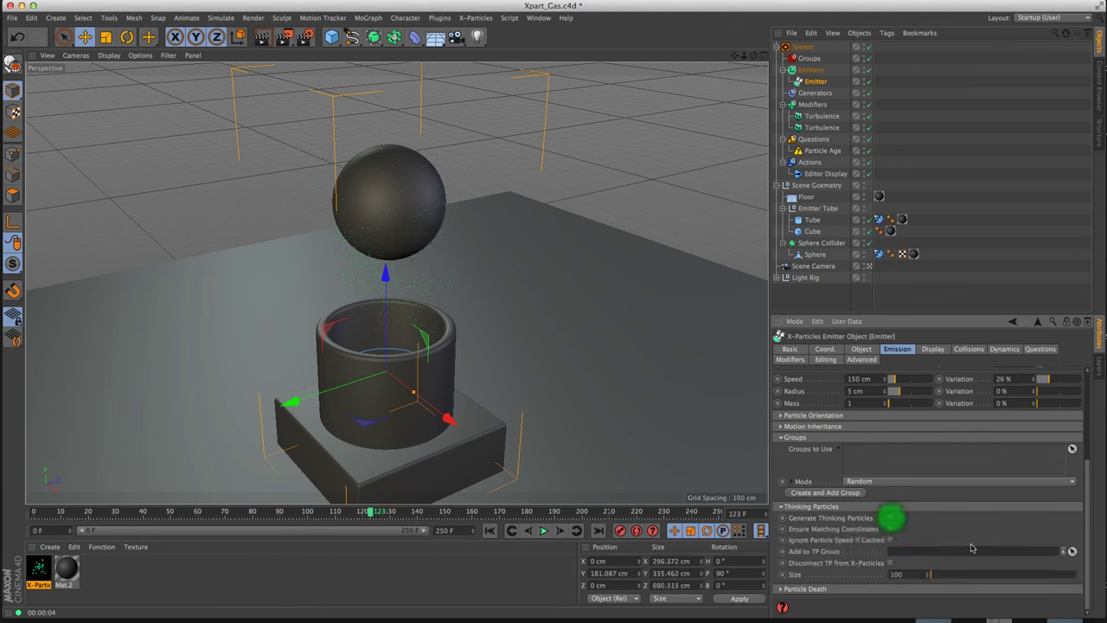
pyautogui.click(544, 531)
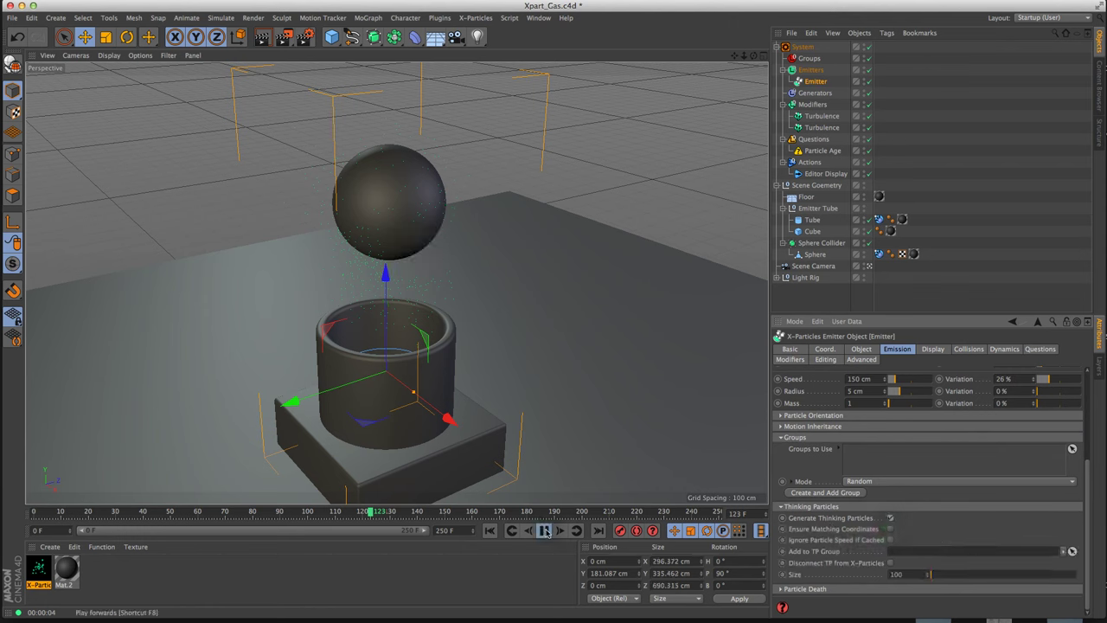
# Replay the particles from the start to frame 49 and test-render the view with Cmd+R
pyautogui.click(545, 531)
pyautogui.click(490, 530)
pyautogui.click(544, 531)
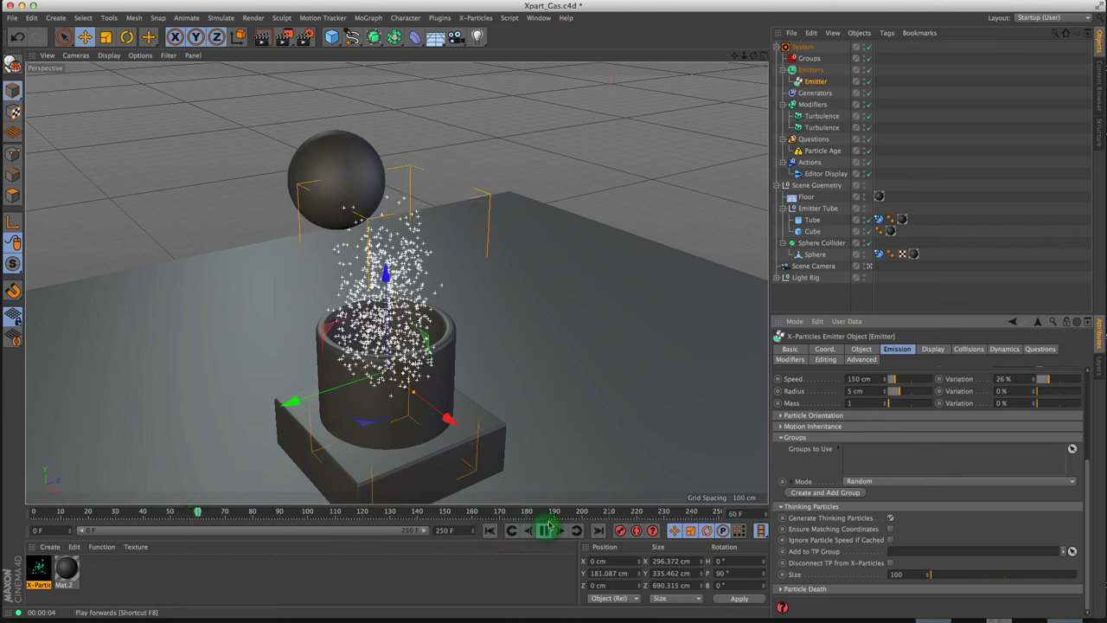
pyautogui.click(546, 531)
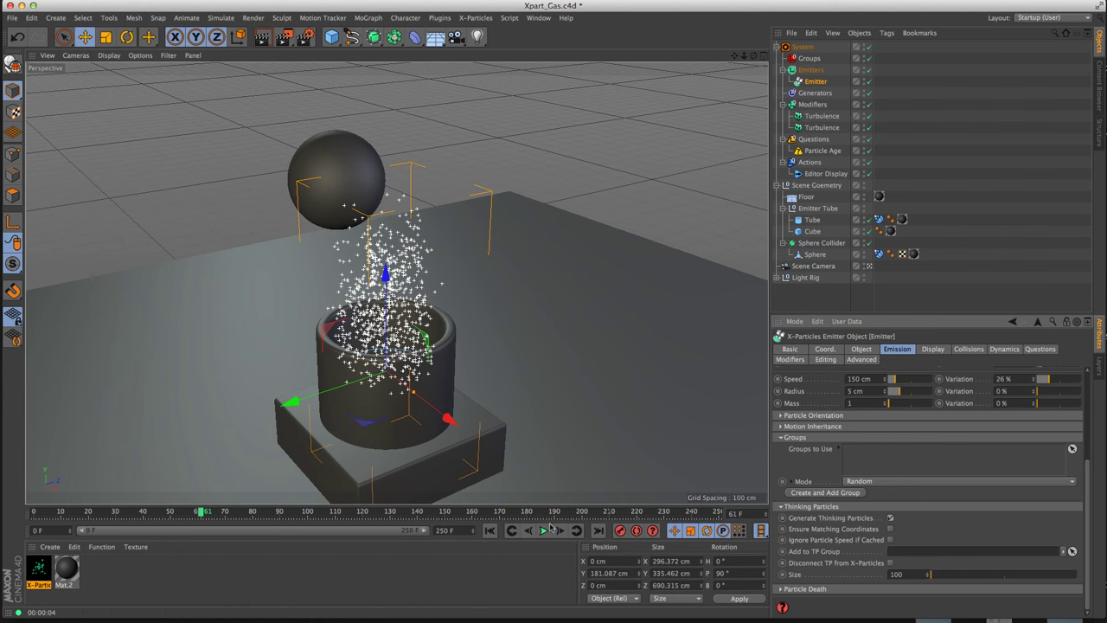
pyautogui.click(489, 530)
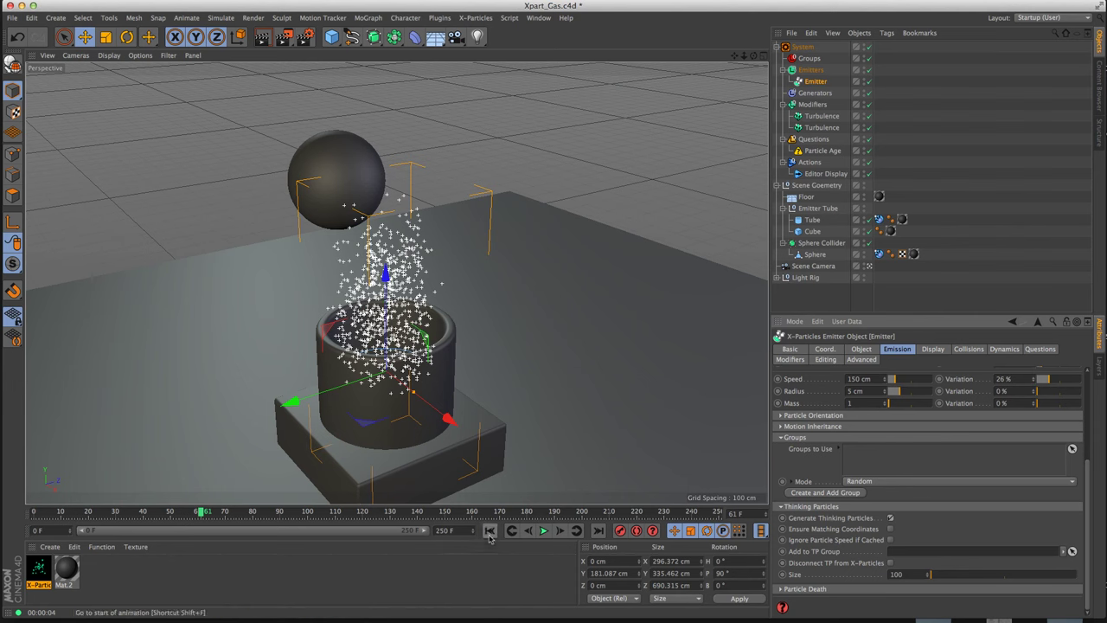
pyautogui.click(543, 530)
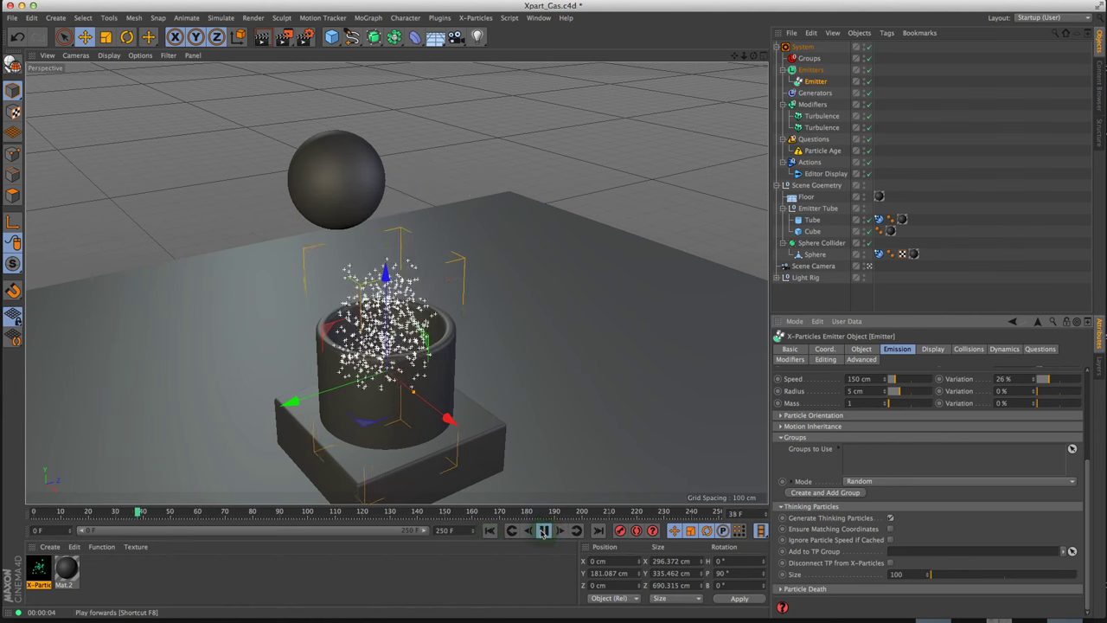
pyautogui.click(542, 530)
pyautogui.press('super+r')
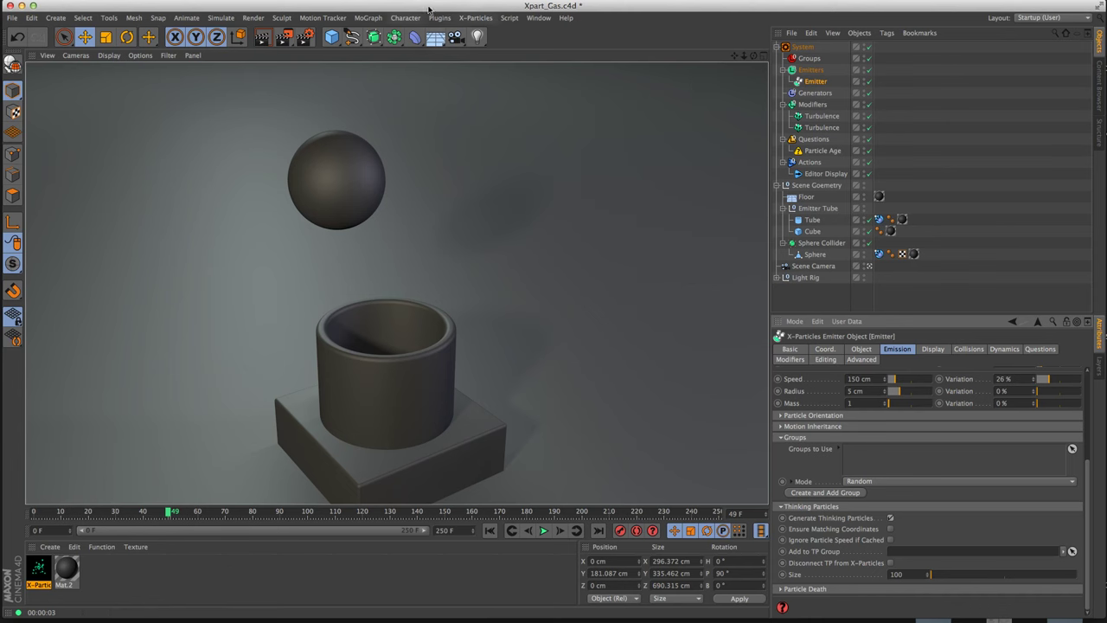
# Add an Environment object and apply a new PyroCluster VolumeTracer material to it
pyautogui.click(435, 36)
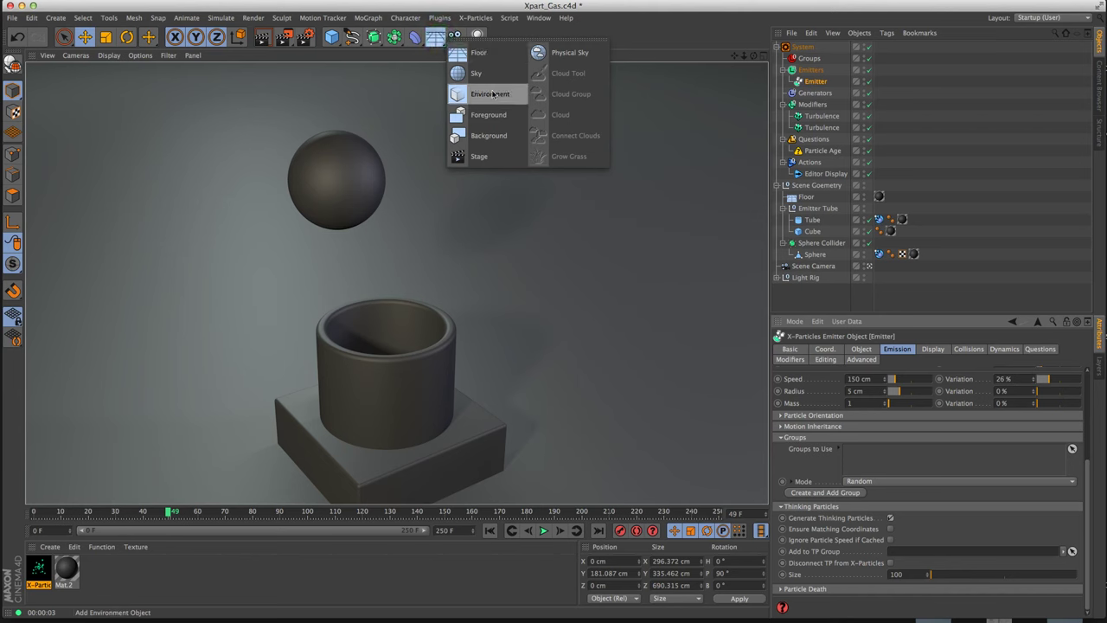
pyautogui.click(493, 94)
pyautogui.click(50, 546)
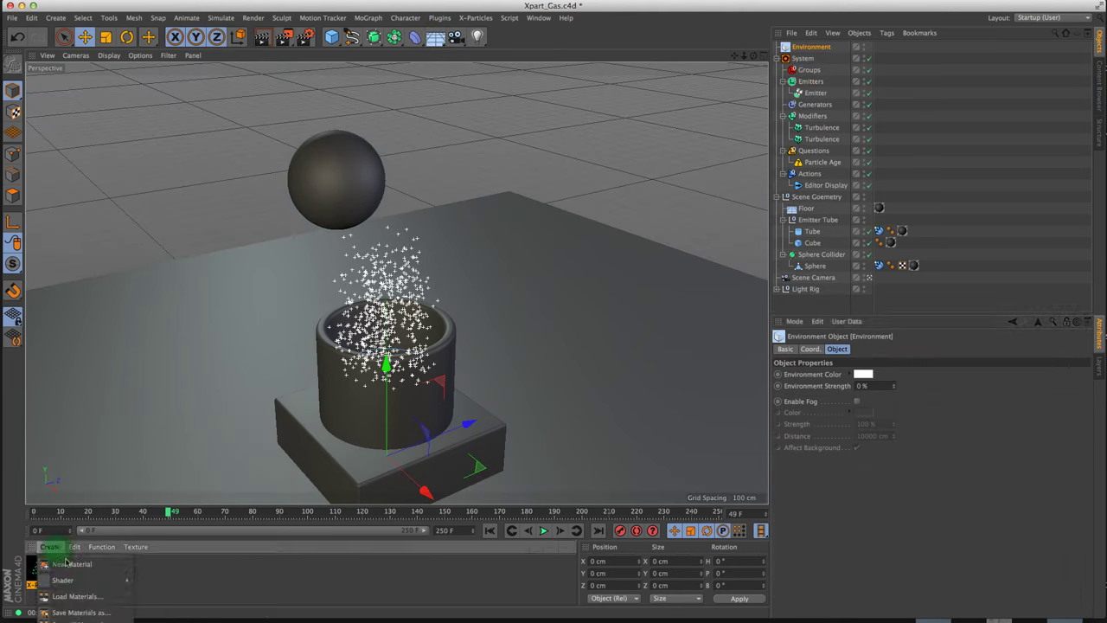
pyautogui.moveTo(71, 581)
pyautogui.click(156, 616)
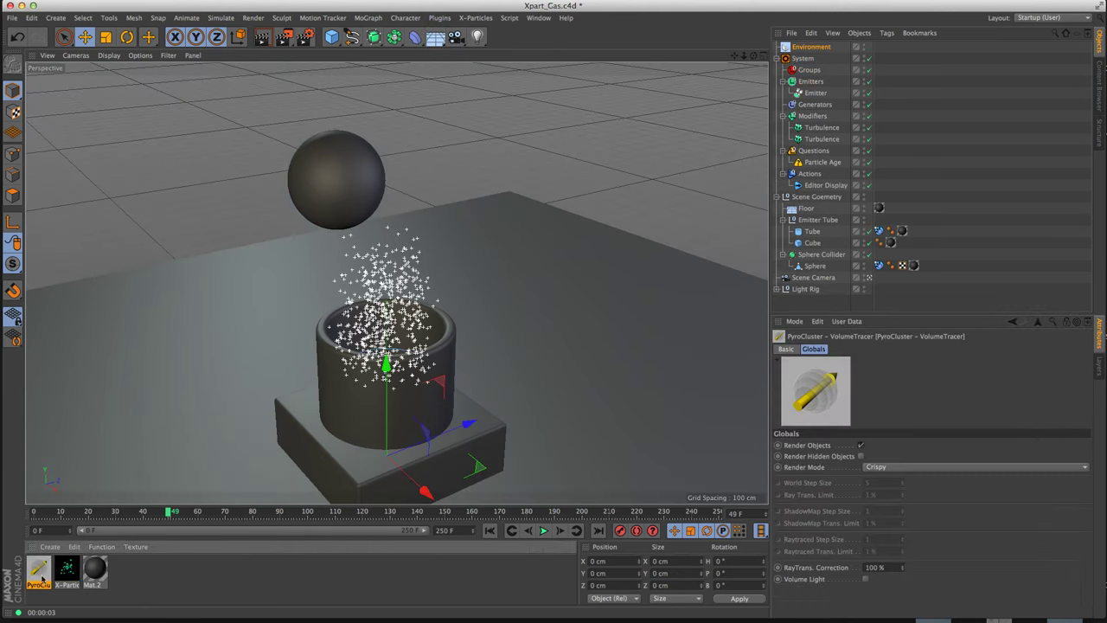
pyautogui.moveTo(38, 569); pyautogui.dragTo(817, 50)
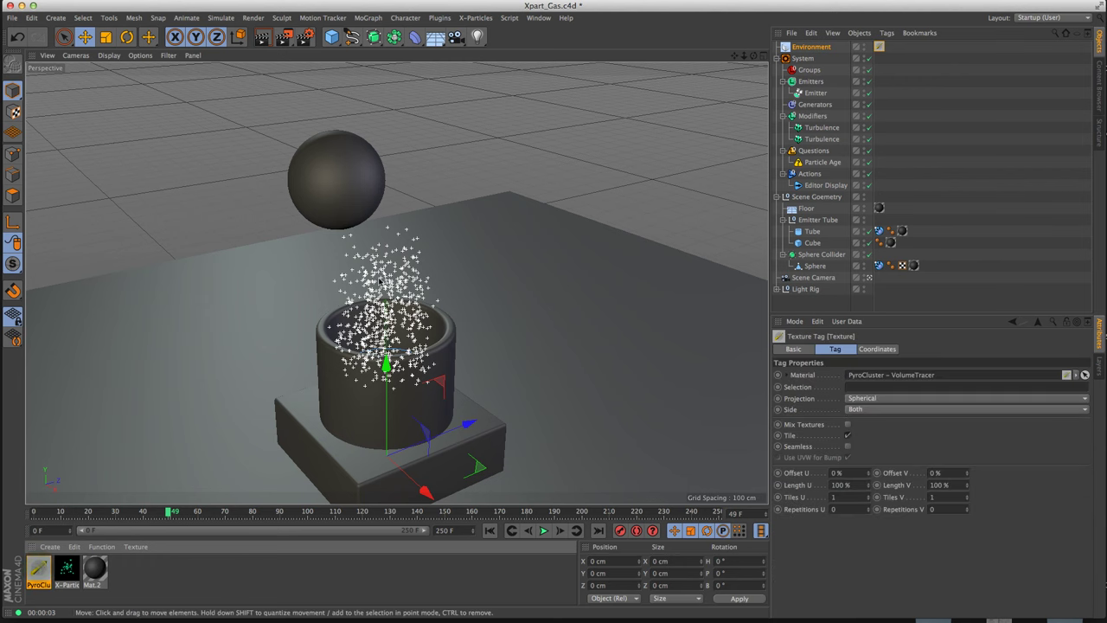
# Create a PyroCluster material, apply it to the Emitter, and play the simulation
pyautogui.click(51, 546)
pyautogui.moveTo(70, 580)
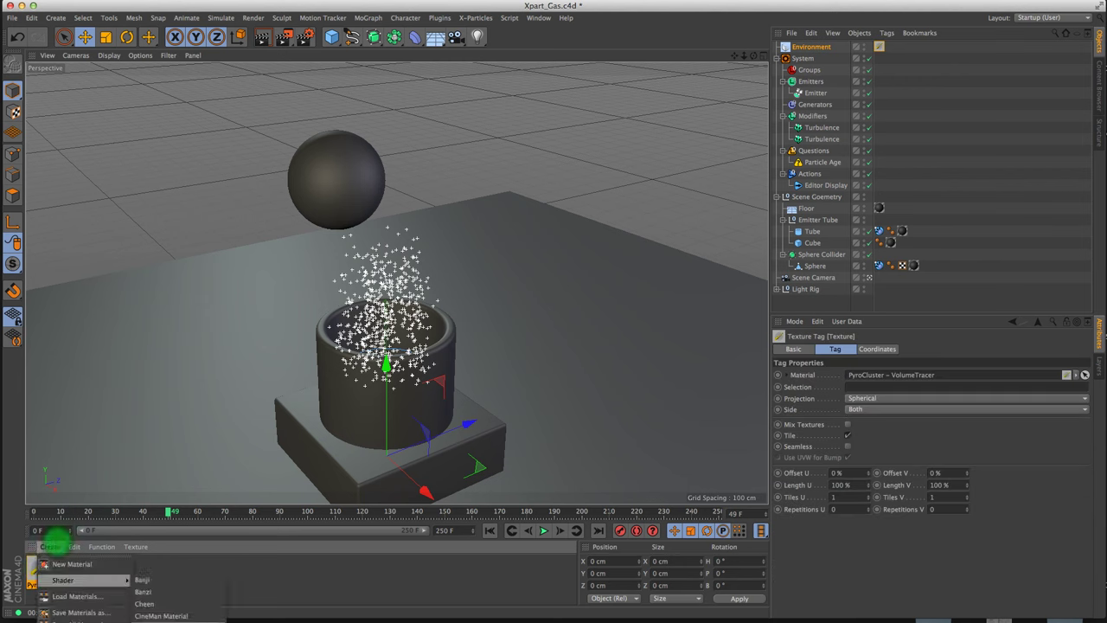
pyautogui.click(160, 616)
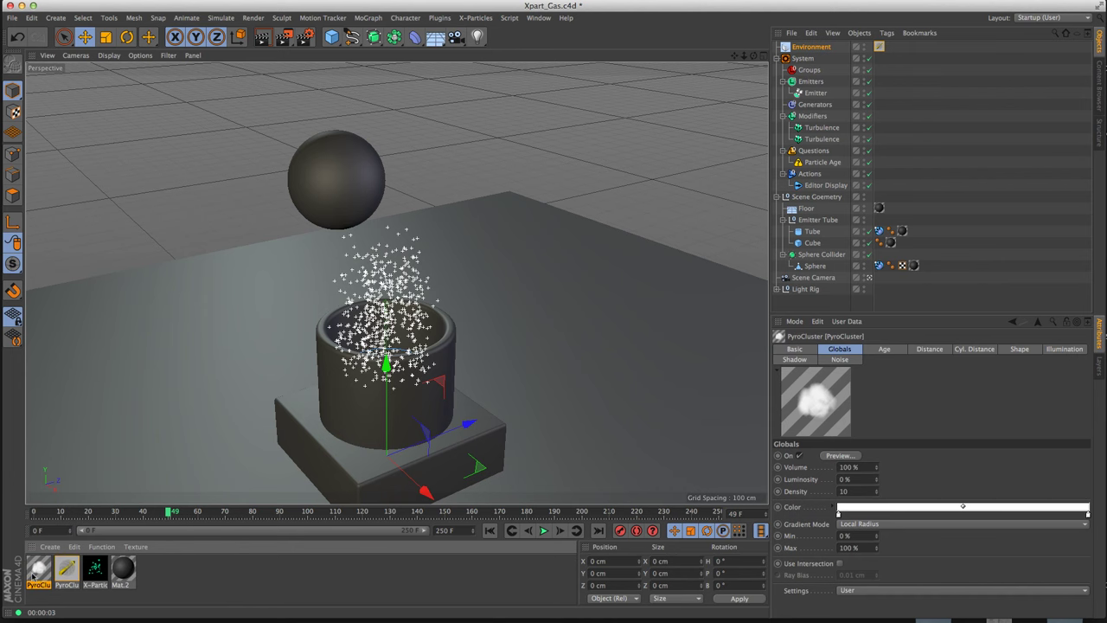
pyautogui.moveTo(40, 569); pyautogui.dragTo(826, 95)
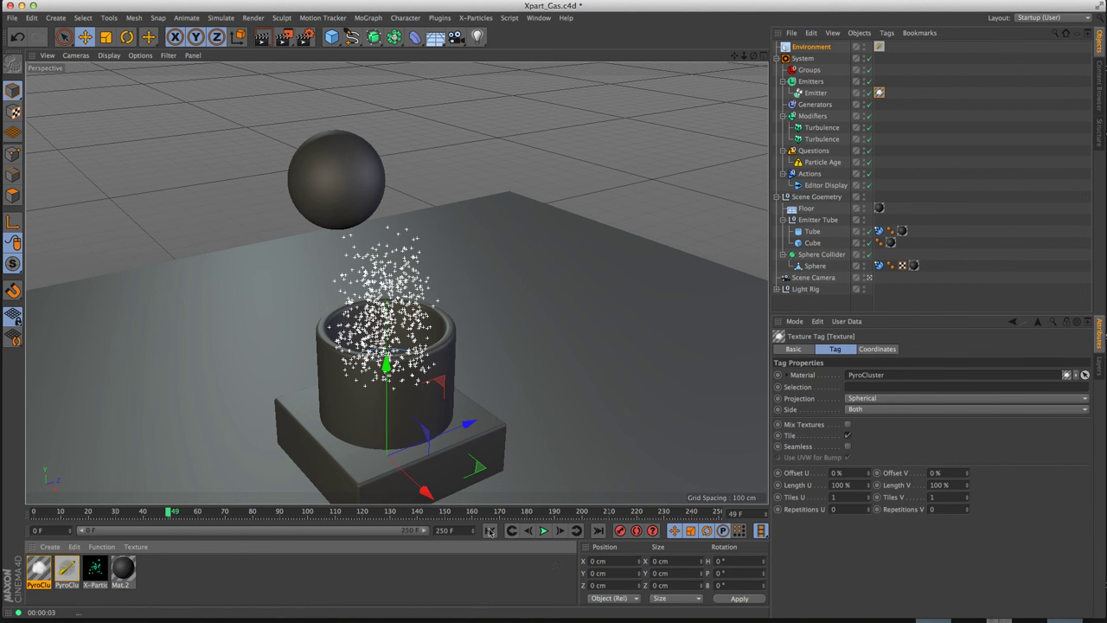
pyautogui.click(543, 531)
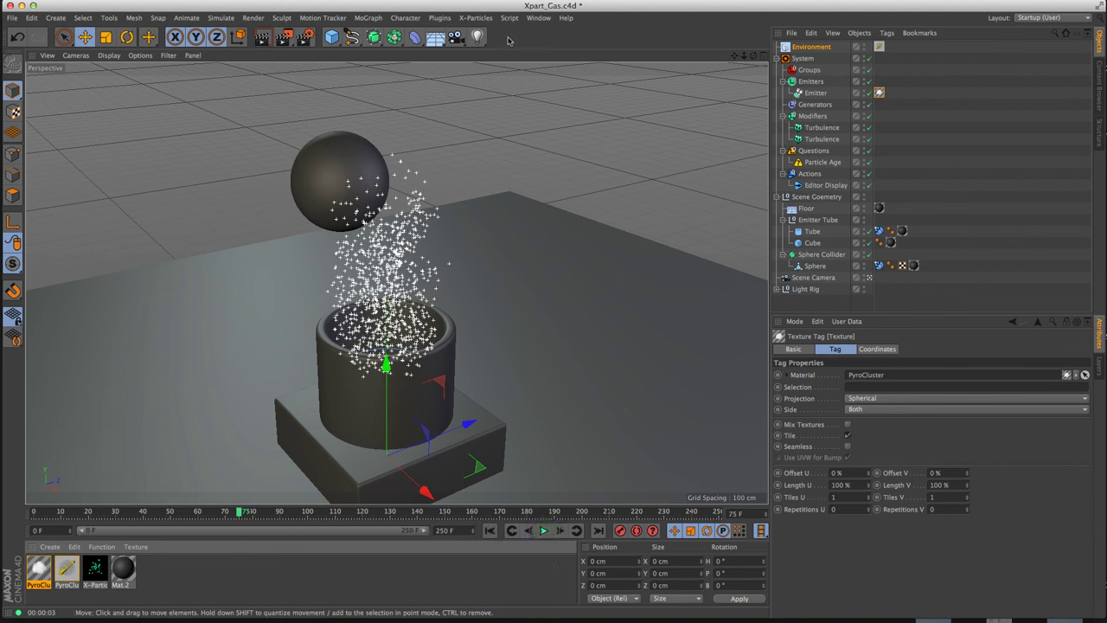
# Render the view, then add a Particle Geometry object and move the PyroCluster tag onto it
pyautogui.click(262, 36)
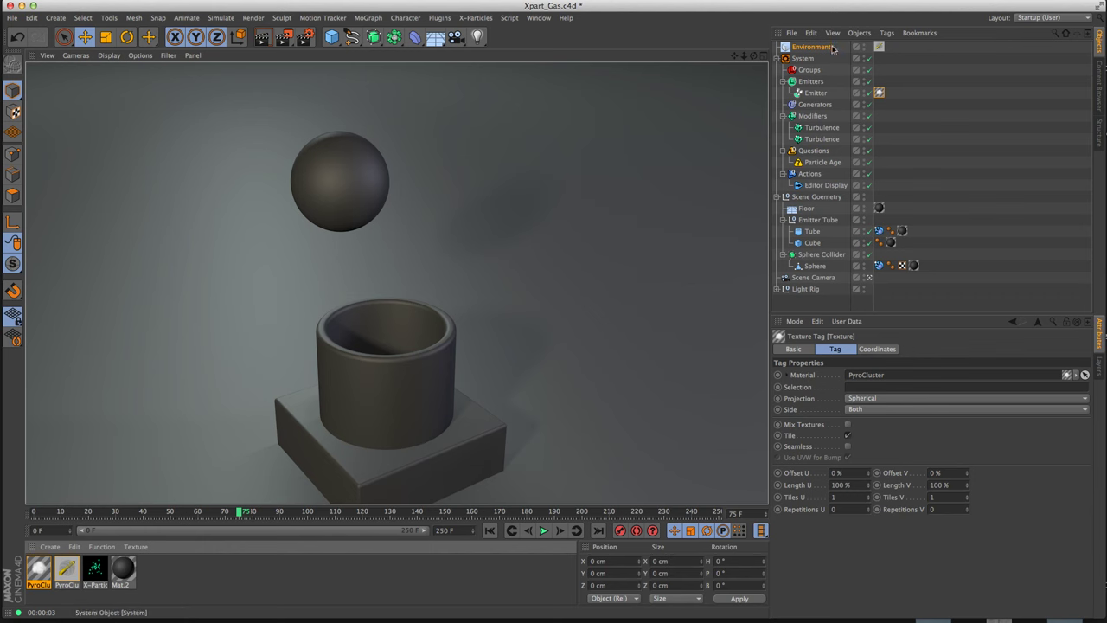
pyautogui.click(256, 18)
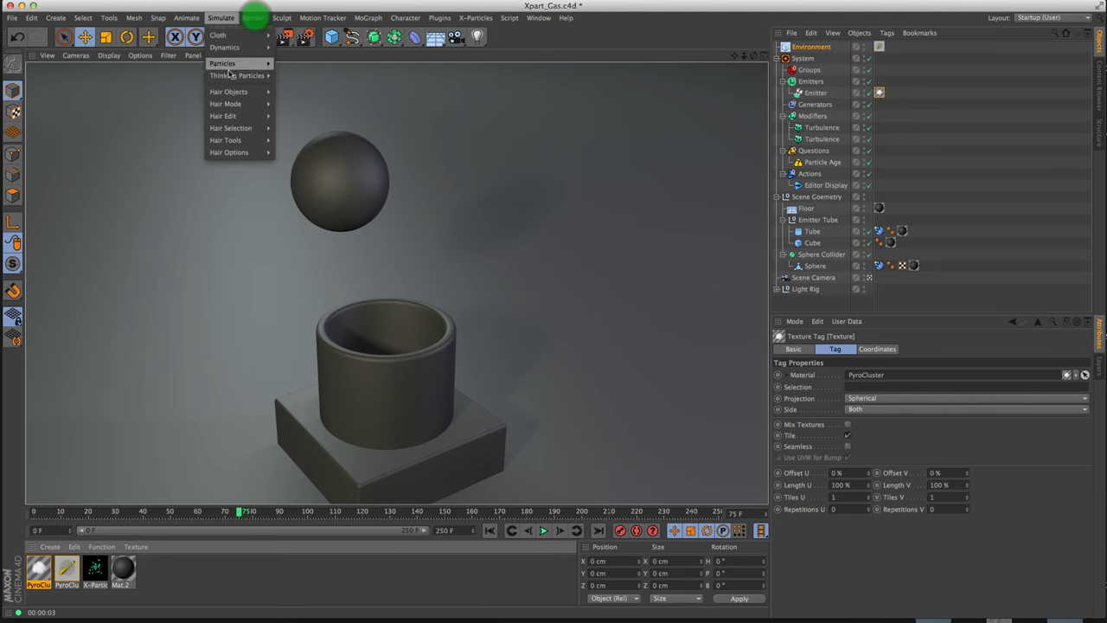
pyautogui.moveTo(238, 76)
pyautogui.click(306, 82)
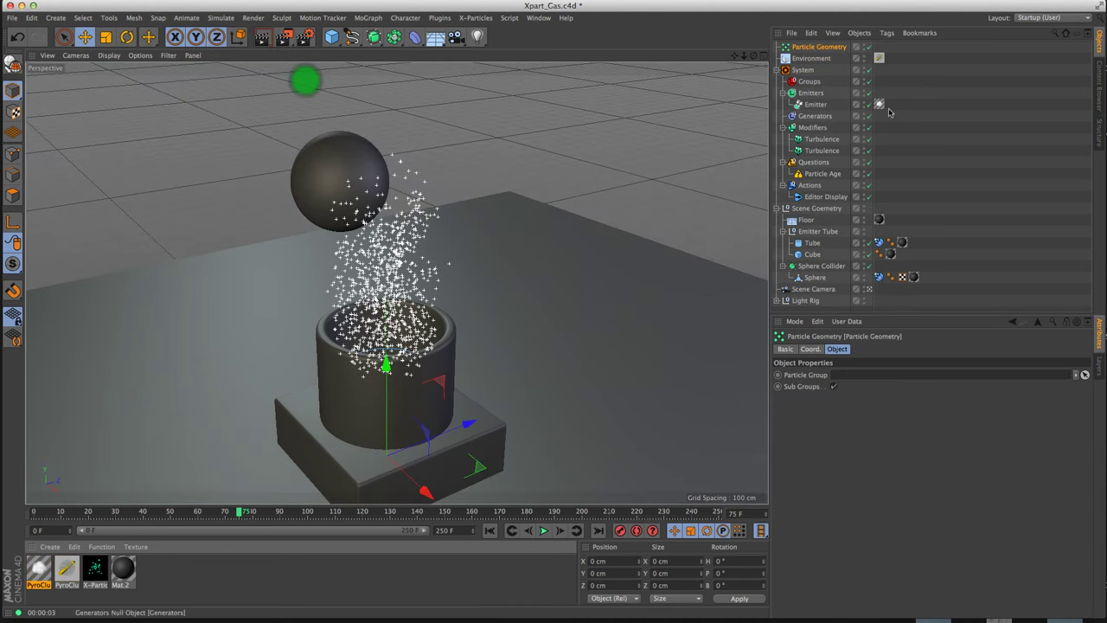
pyautogui.moveTo(879, 104); pyautogui.dragTo(880, 47)
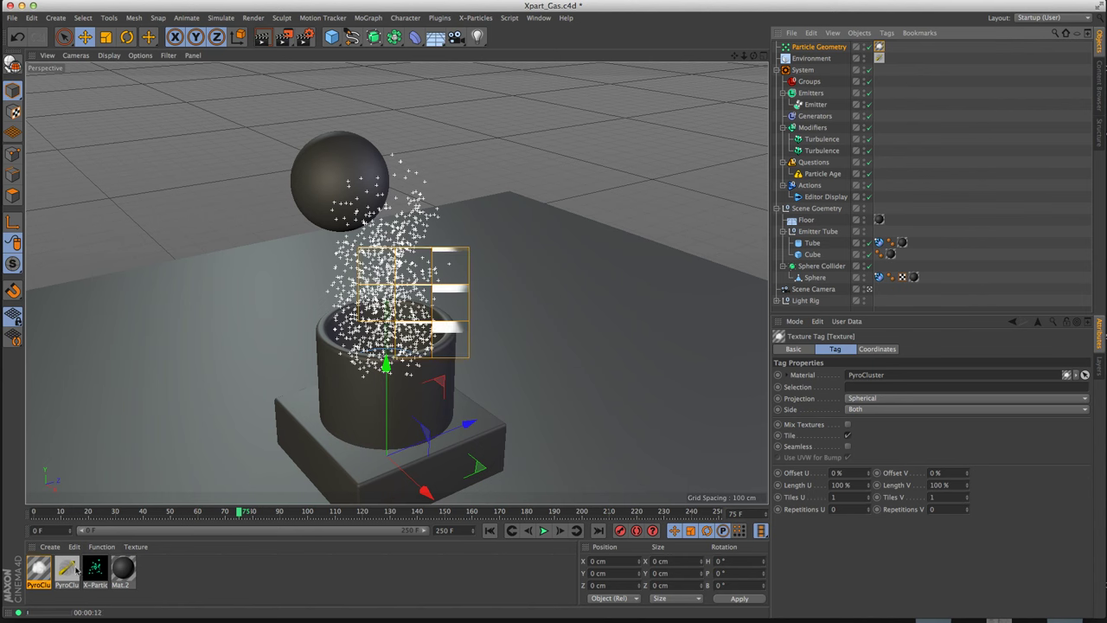
pyautogui.click(820, 104)
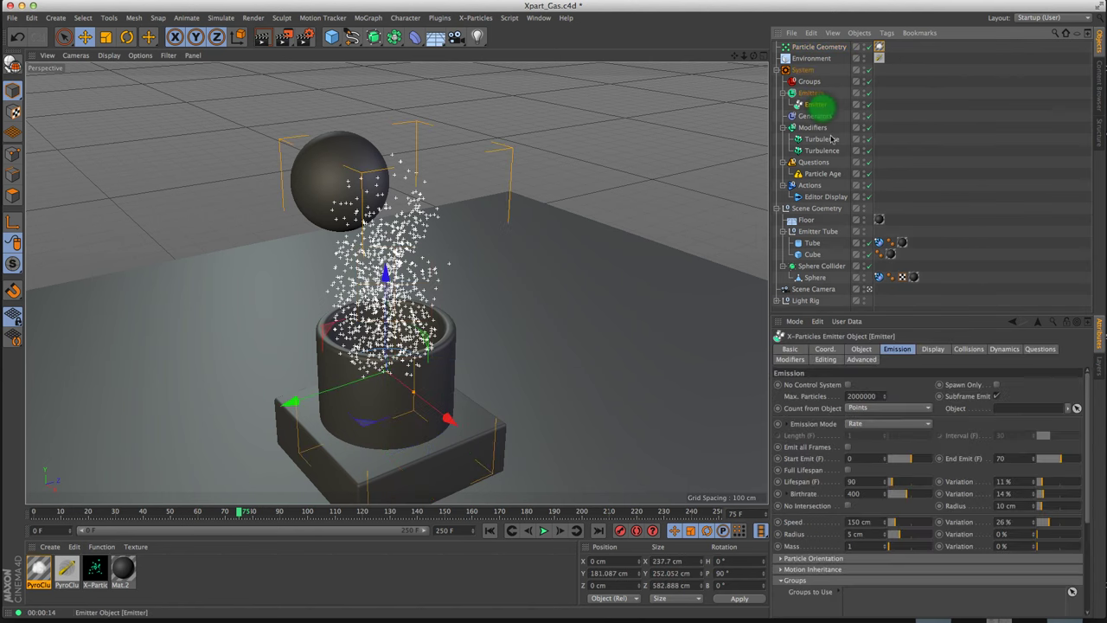
pyautogui.click(489, 530)
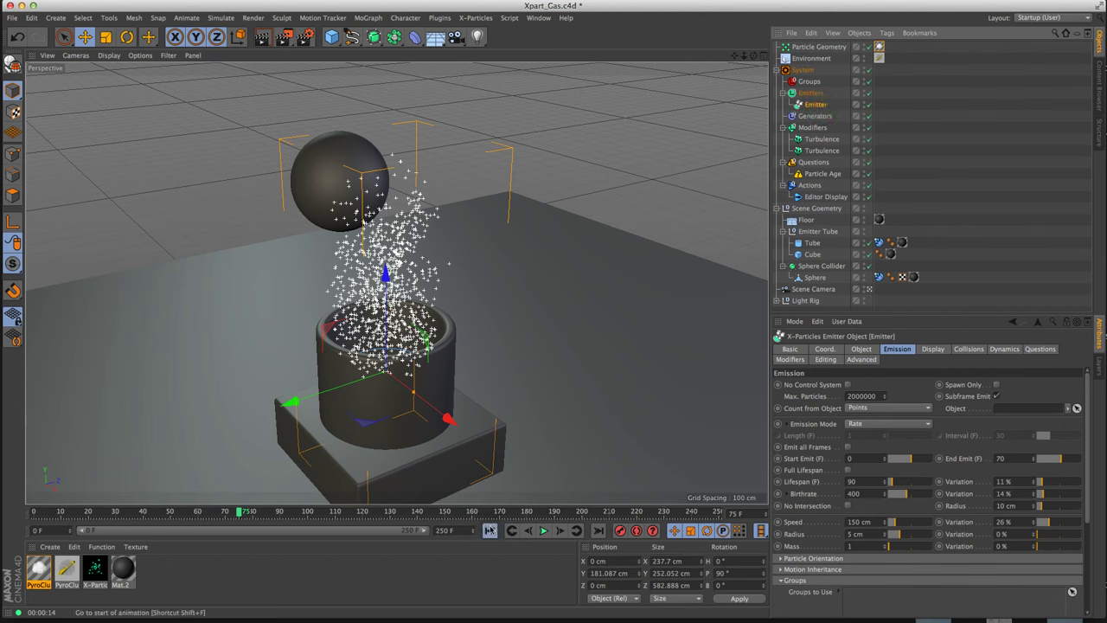
pyautogui.click(544, 530)
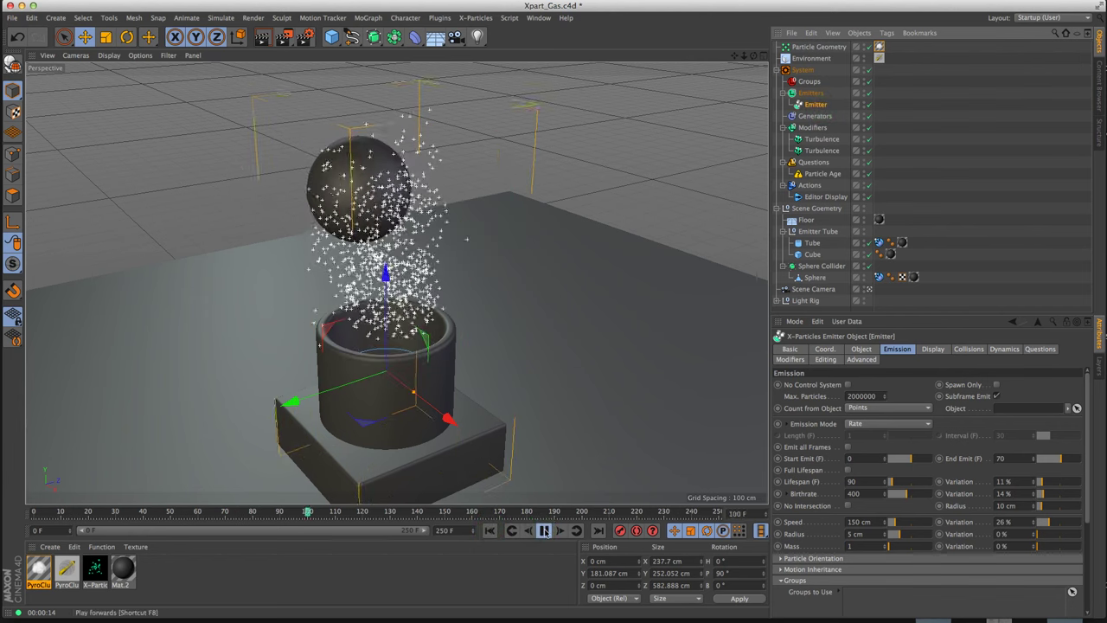
pyautogui.click(543, 530)
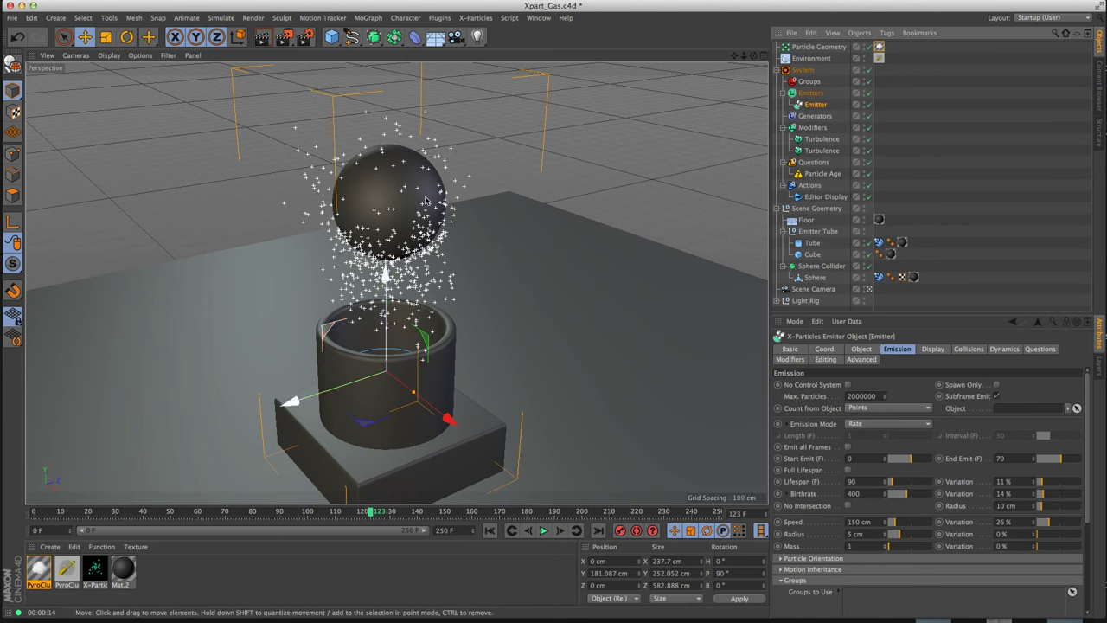
# Give the VolumeTracer material Render Mode User and World Step Size 20, then render frame 123
pyautogui.doubleClick(66, 568)
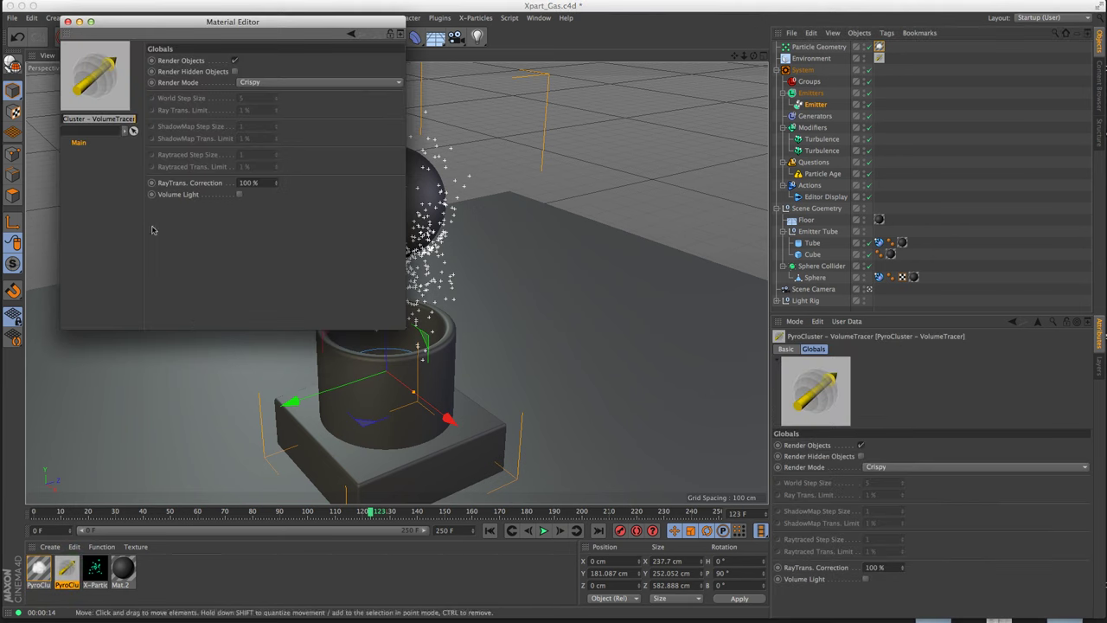
pyautogui.click(303, 83)
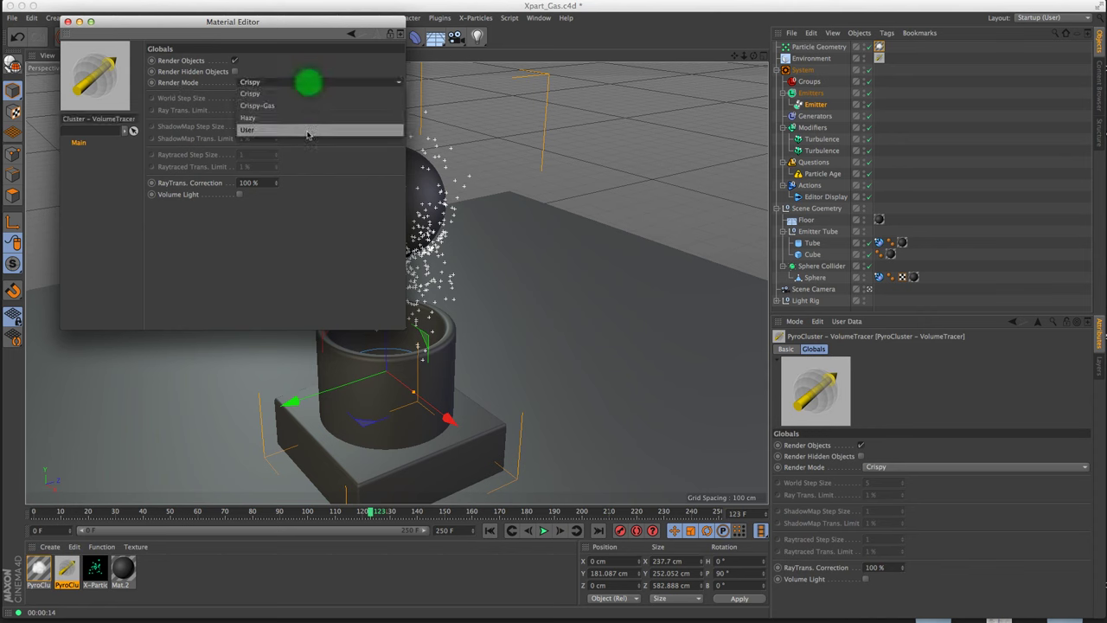
pyautogui.click(309, 110)
pyautogui.click(257, 96)
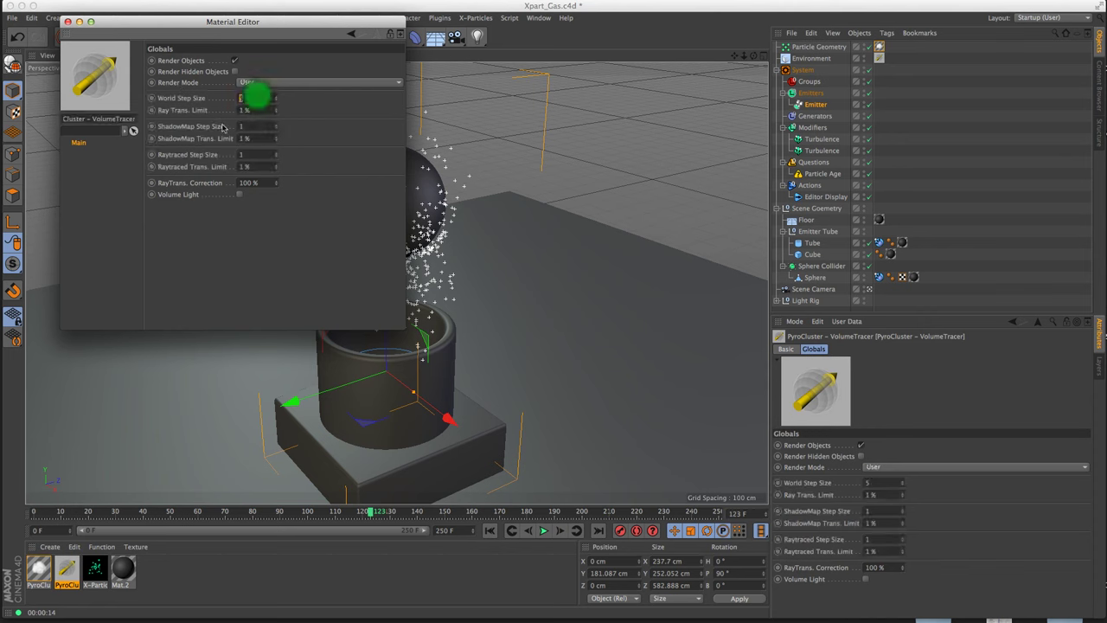
pyautogui.write('20')
pyautogui.press('Return')
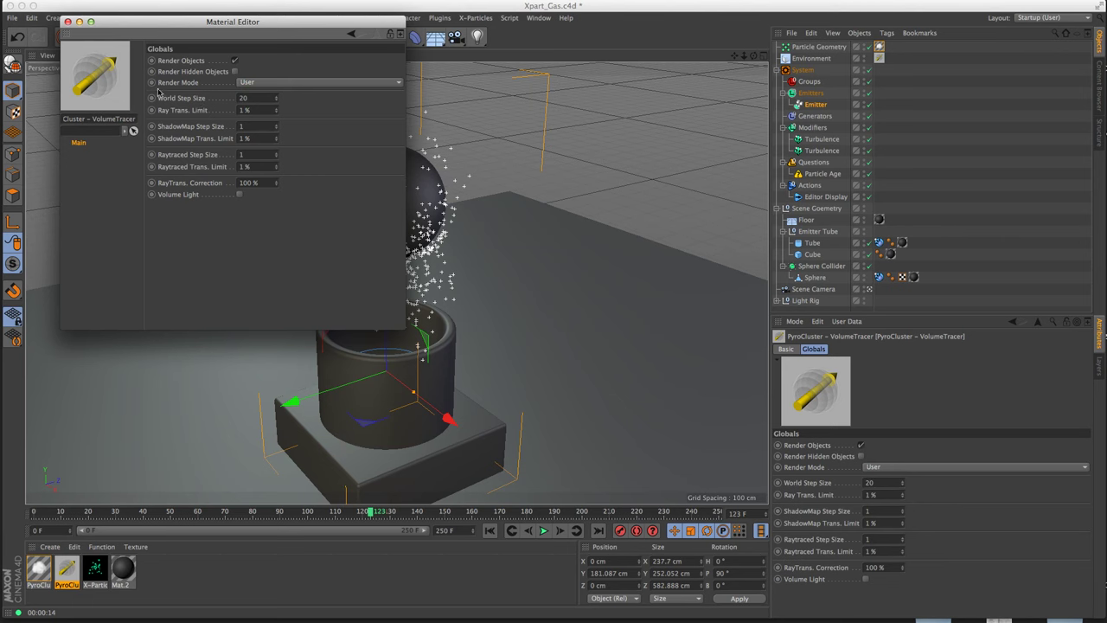
pyautogui.click(67, 22)
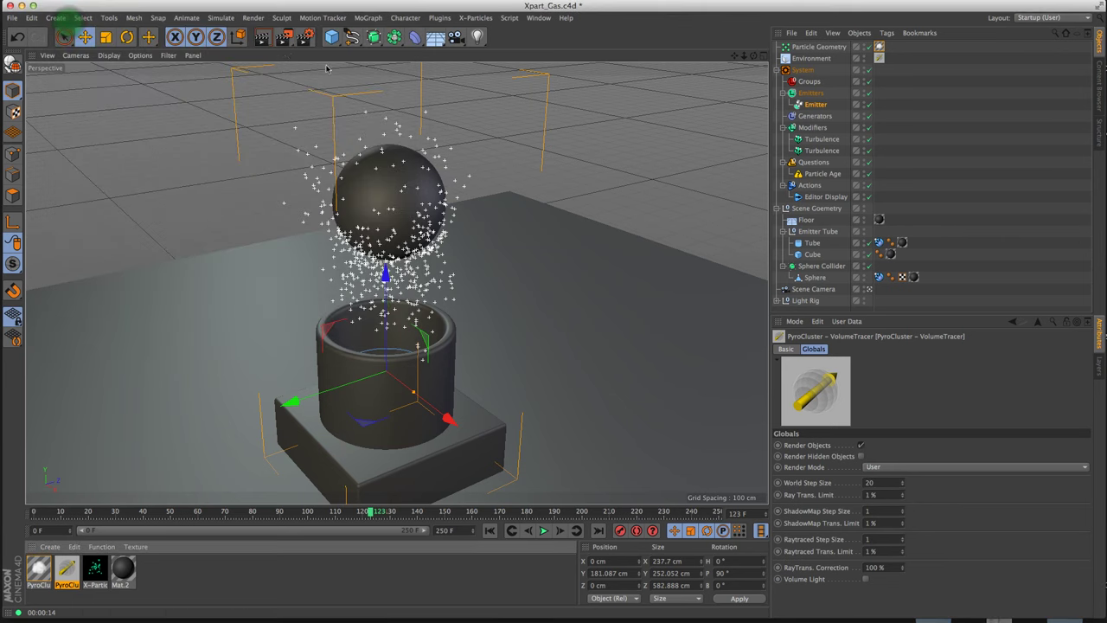
pyautogui.click(263, 37)
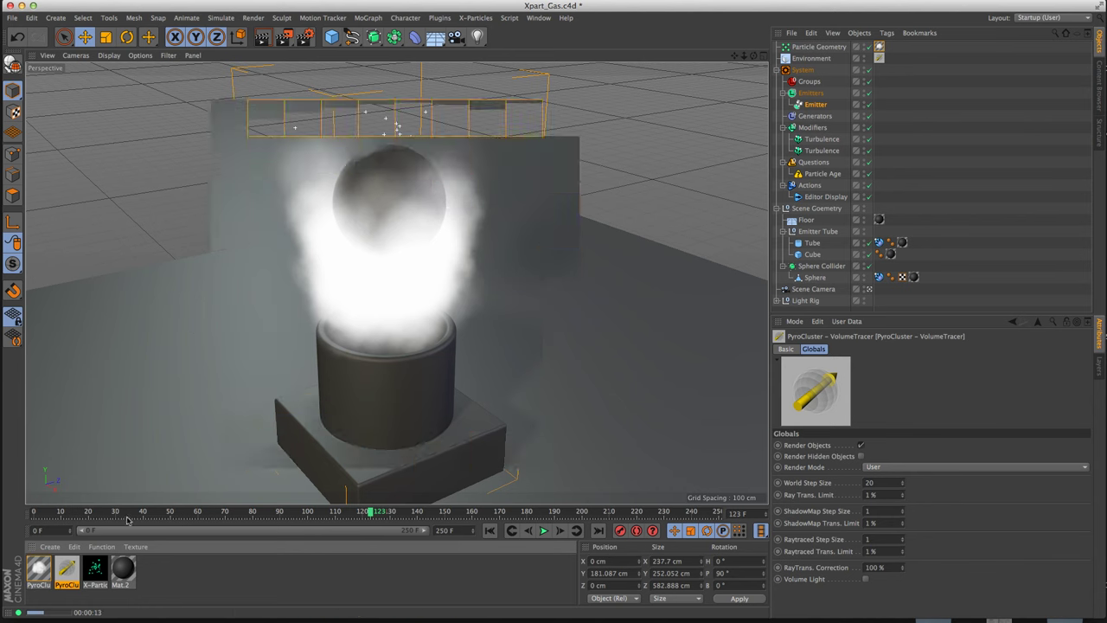
# Switch the PyroCluster material's settings to the Steam preset, accepting the conversion
pyautogui.click(40, 568)
pyautogui.doubleClick(41, 568)
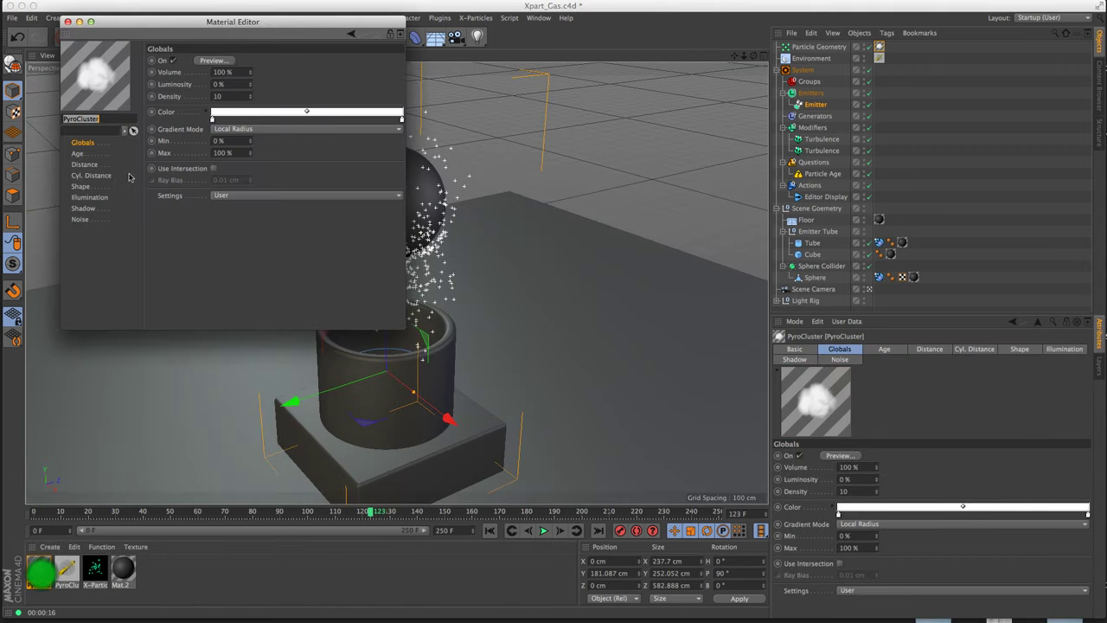
pyautogui.click(90, 209)
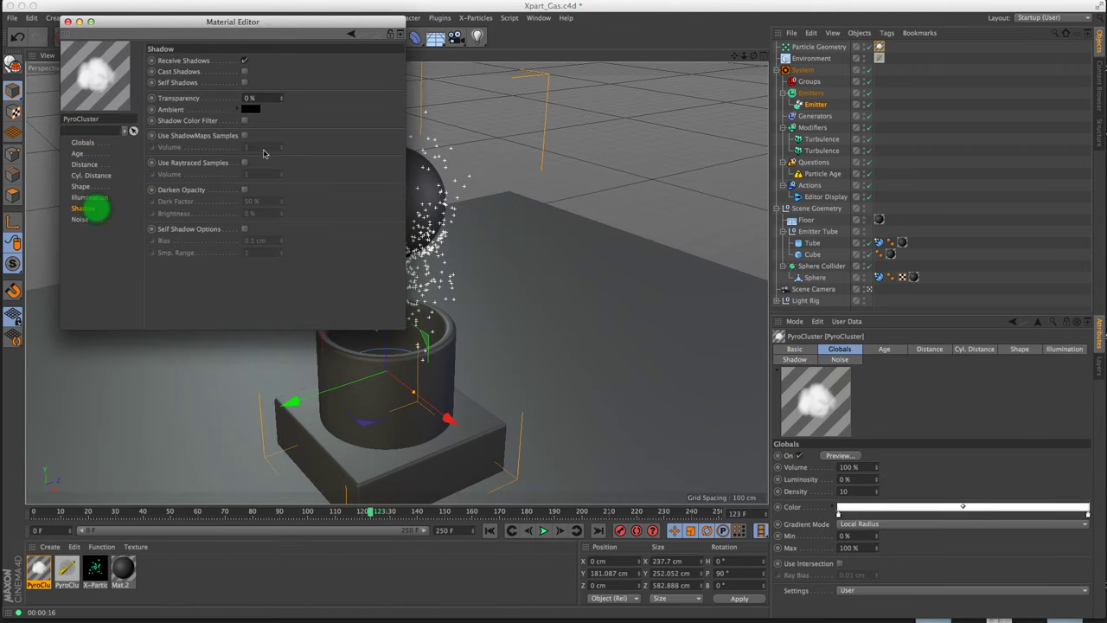
pyautogui.click(84, 142)
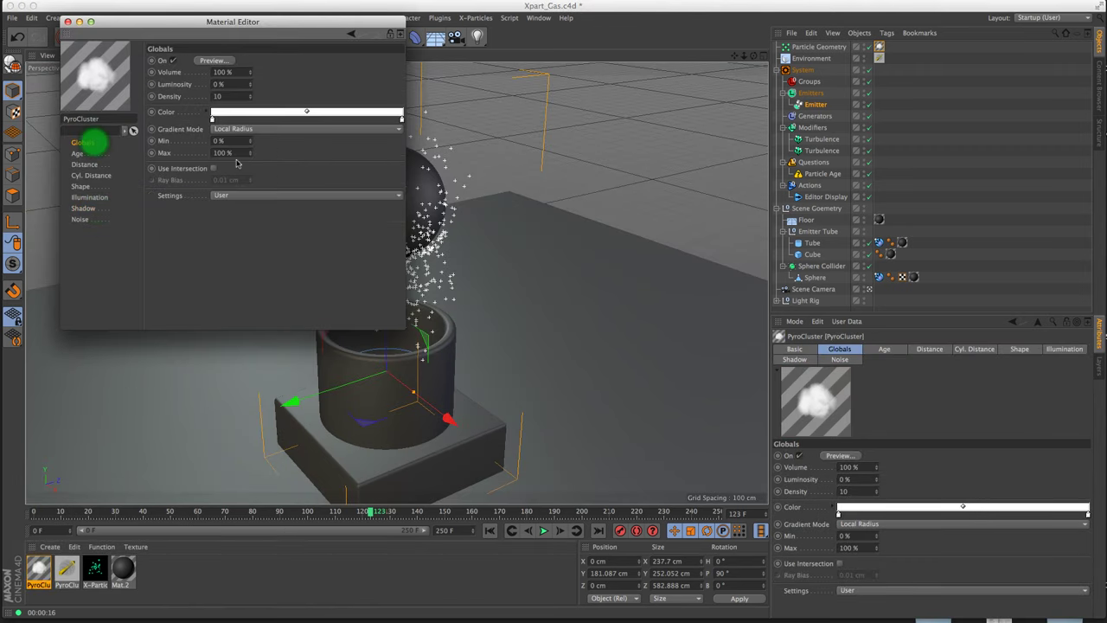
pyautogui.click(235, 196)
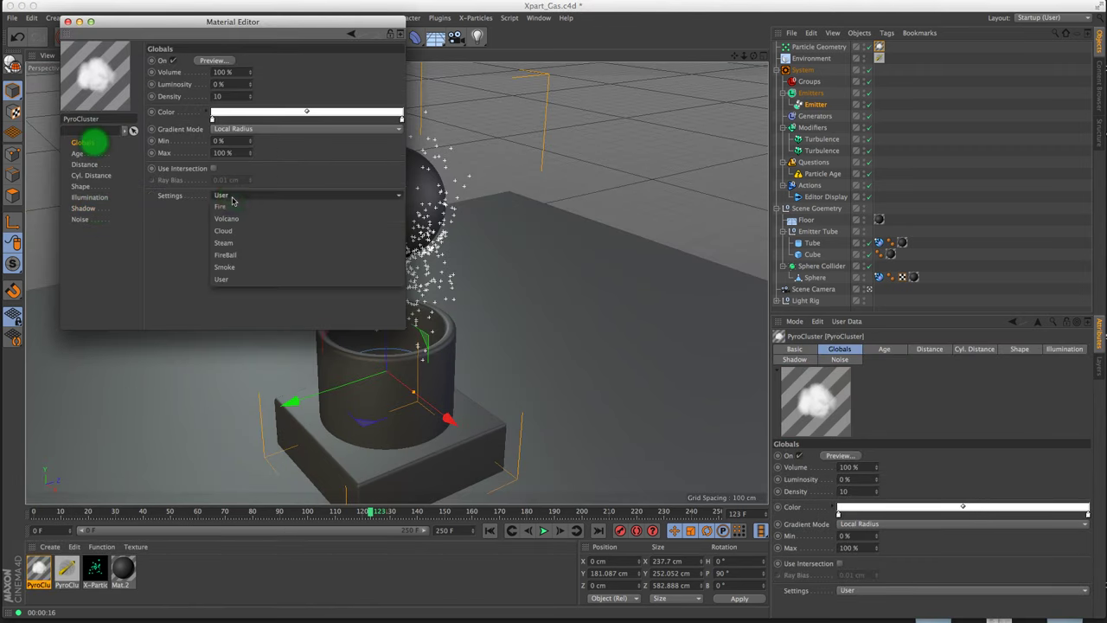
pyautogui.click(244, 242)
pyautogui.click(711, 209)
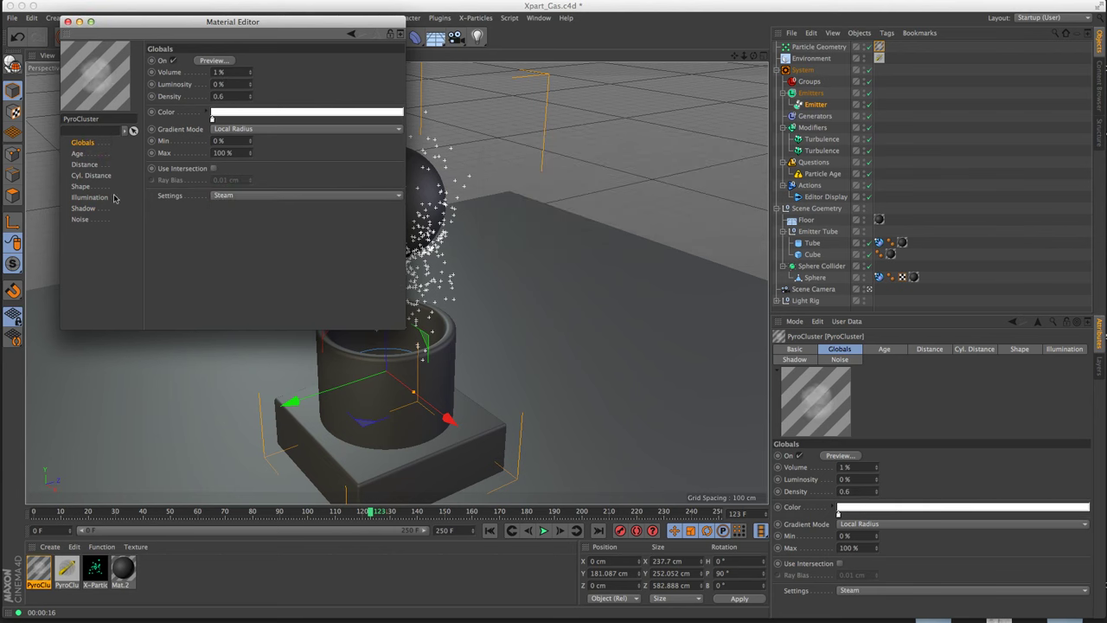
# Set the PyroCluster noise type to Gaseous and render the current frame
pyautogui.click(84, 208)
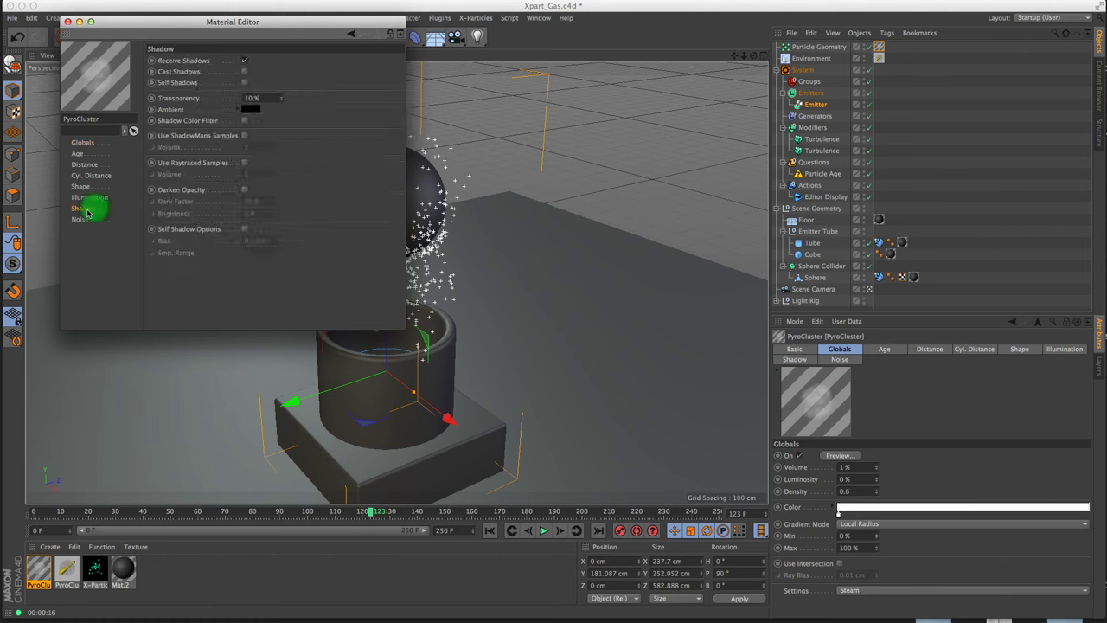
pyautogui.click(81, 219)
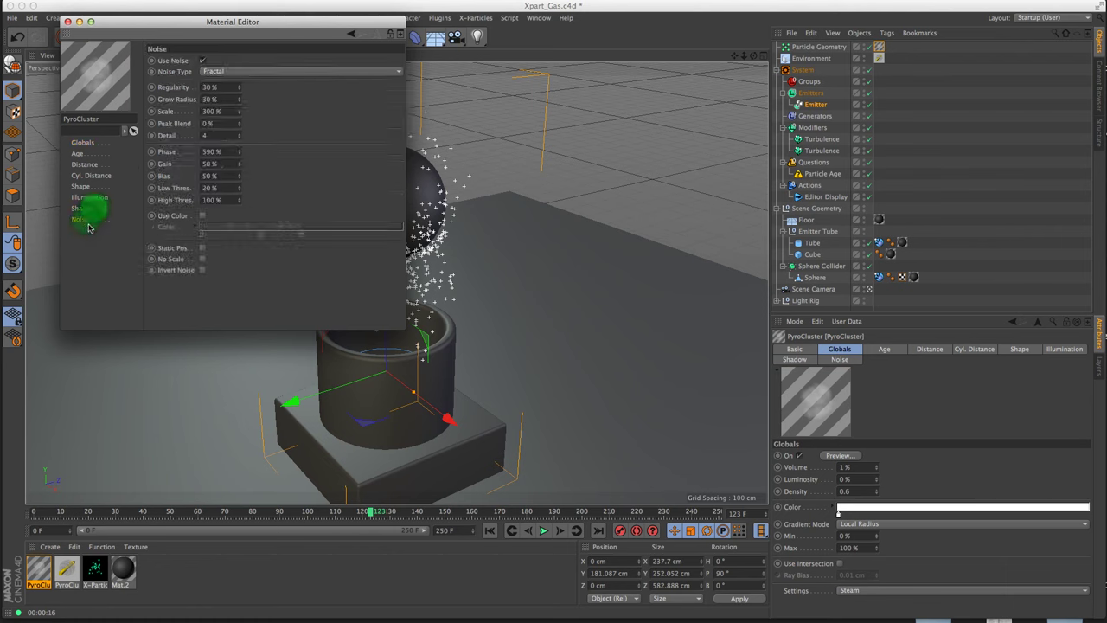
pyautogui.click(247, 71)
pyautogui.click(248, 84)
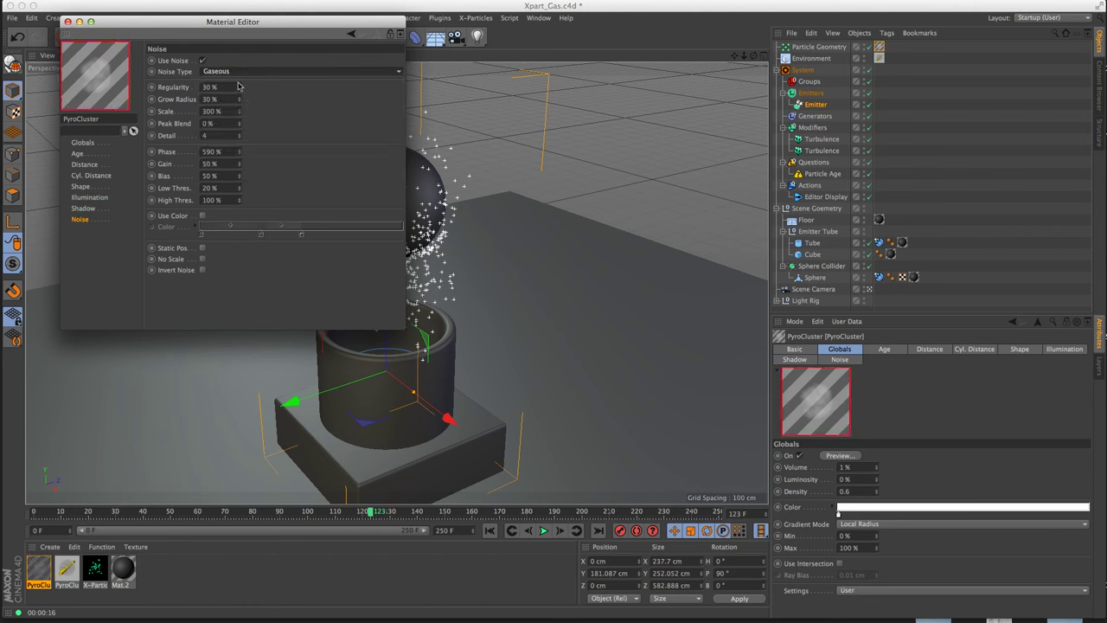
pyautogui.click(68, 20)
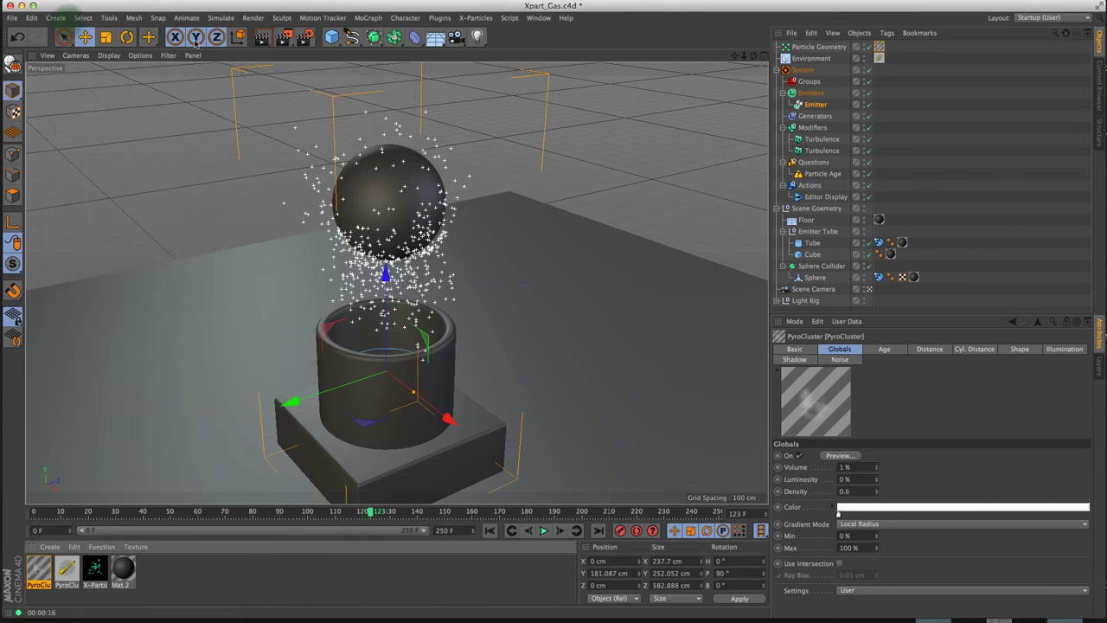
pyautogui.click(262, 36)
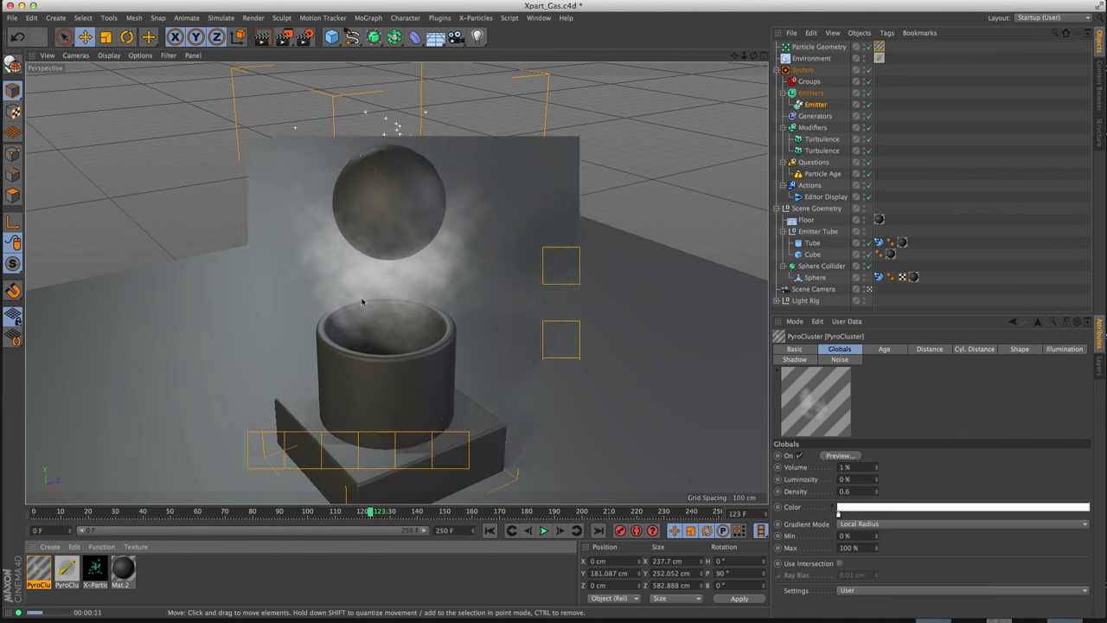
# Replay the steam simulation from frame 0, pause near frame 133 and render the view
pyautogui.click(490, 530)
pyautogui.click(551, 531)
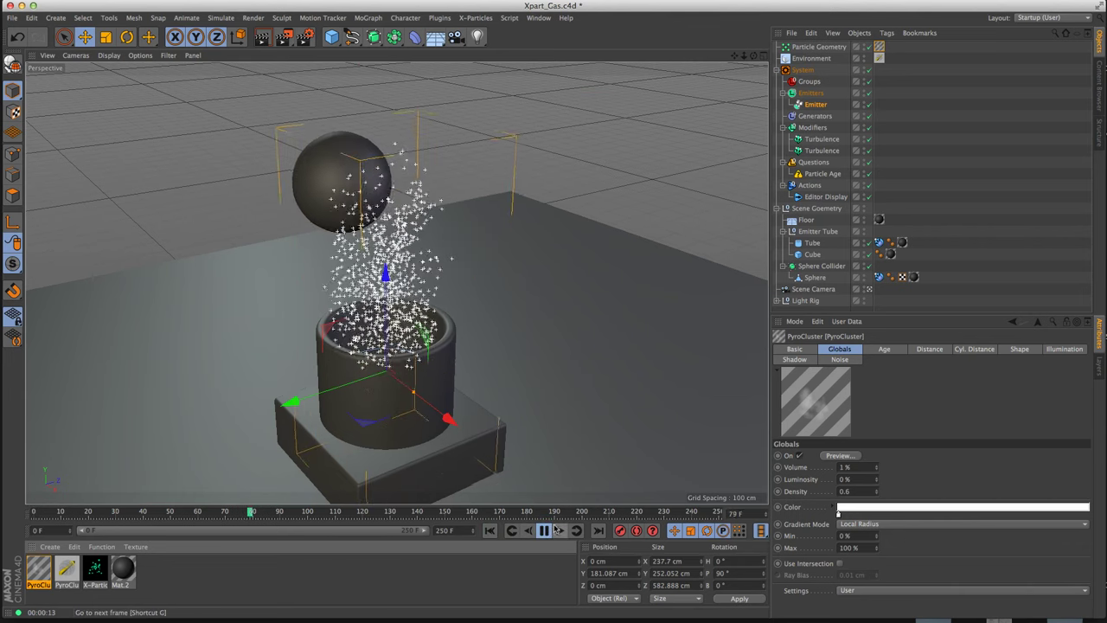
pyautogui.click(545, 531)
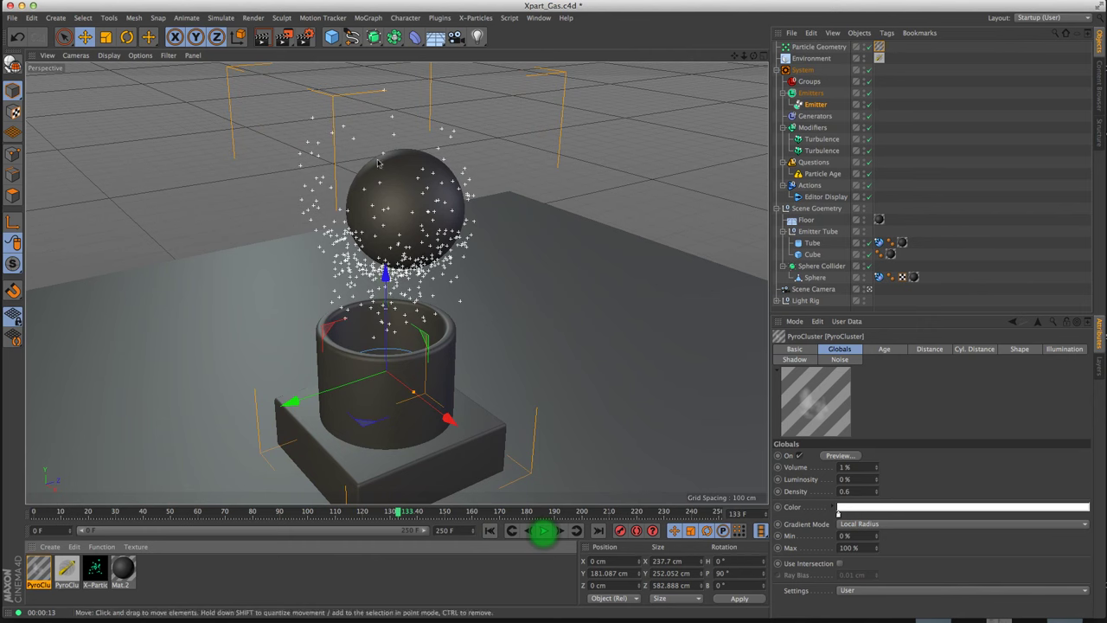
pyautogui.click(262, 33)
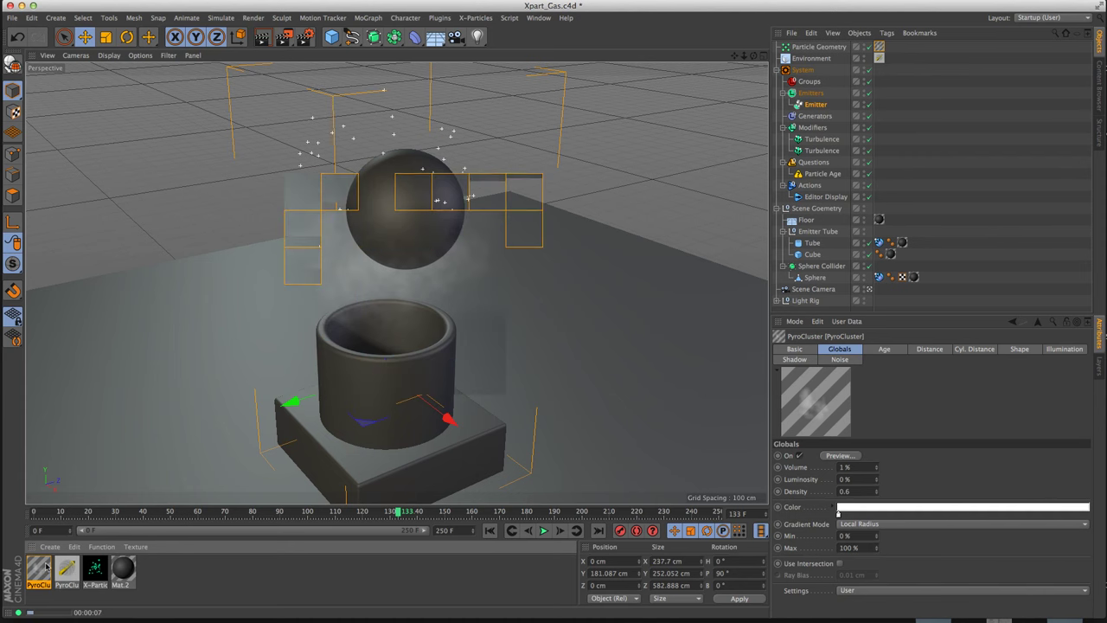
# Review the PyroCluster material's Shadow settings, then close the Material Editor
pyautogui.doubleClick(42, 568)
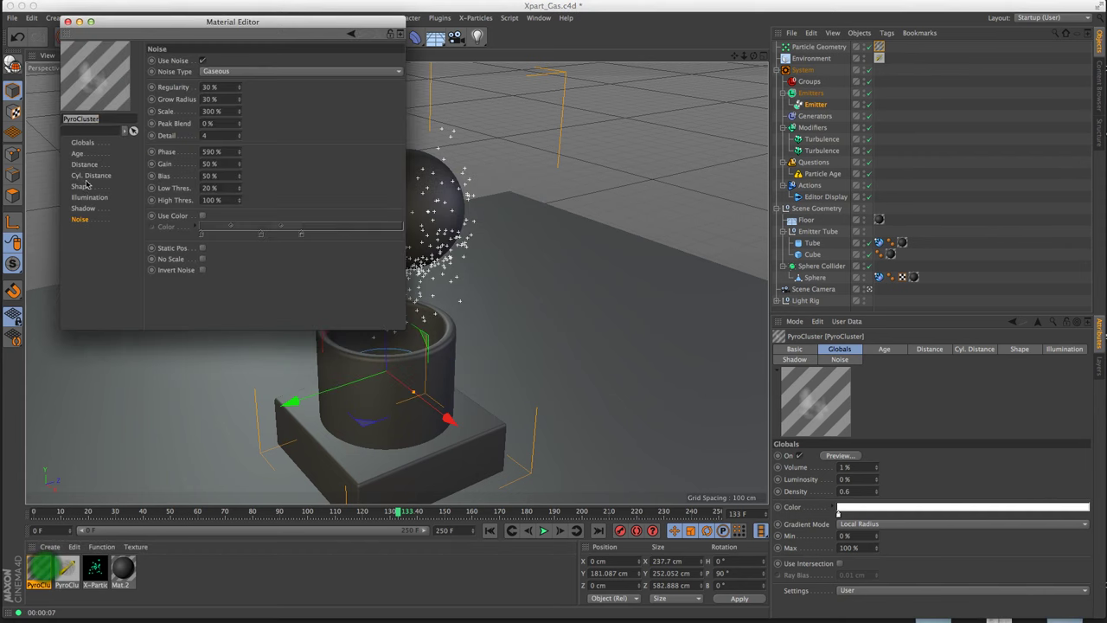
pyautogui.click(83, 208)
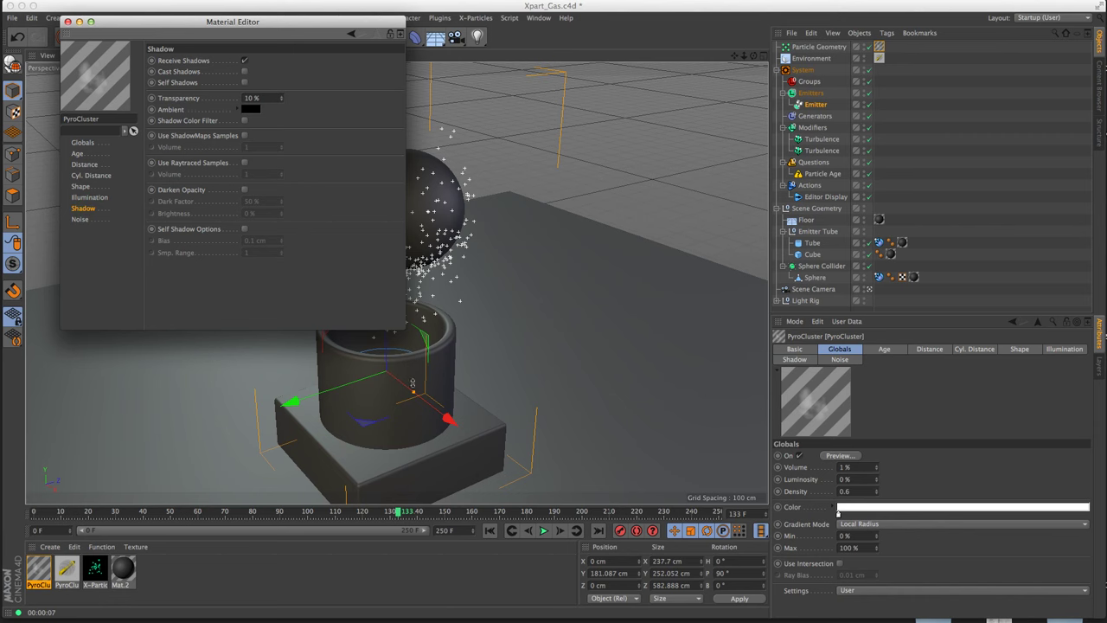
pyautogui.click(68, 21)
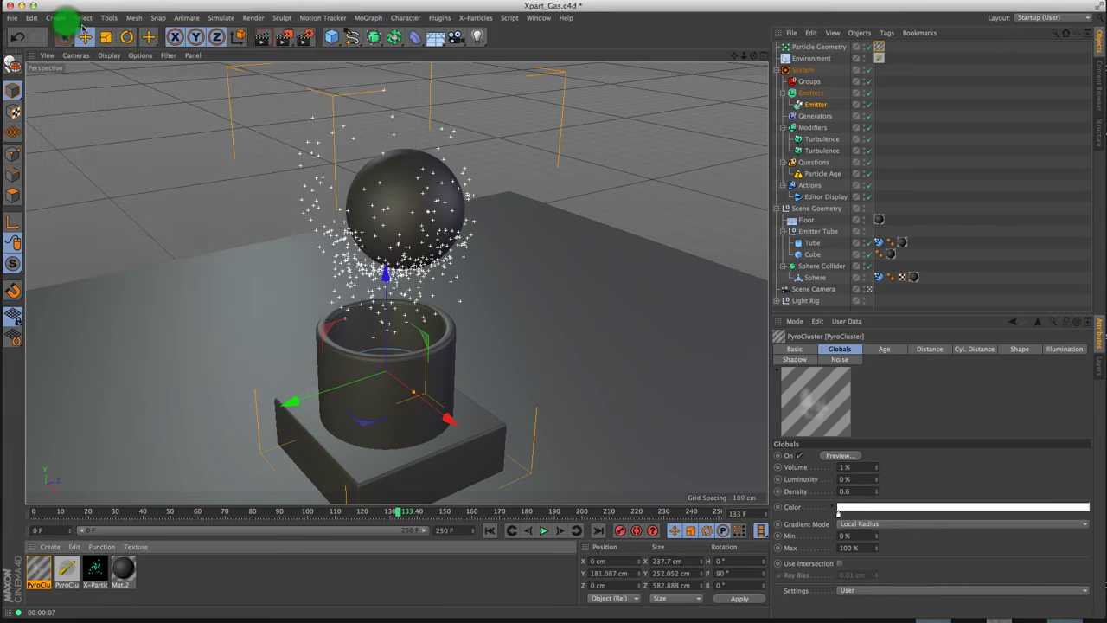
# Set the emitter's Emission birthrate to 600
pyautogui.click(817, 105)
pyautogui.click(854, 493)
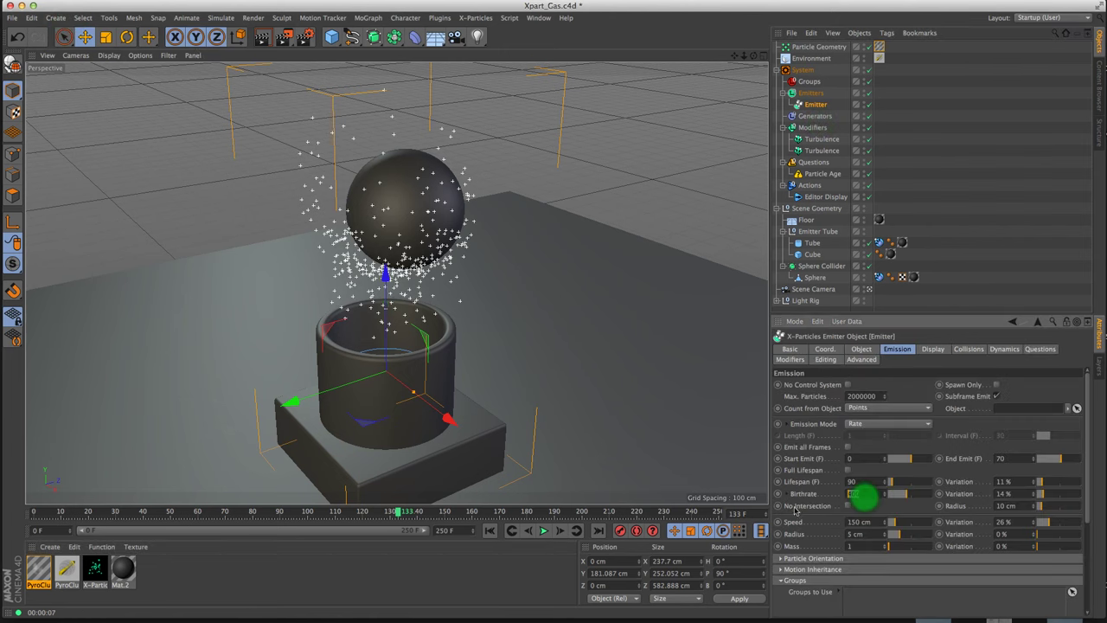
pyautogui.write('600')
pyautogui.press('Return')
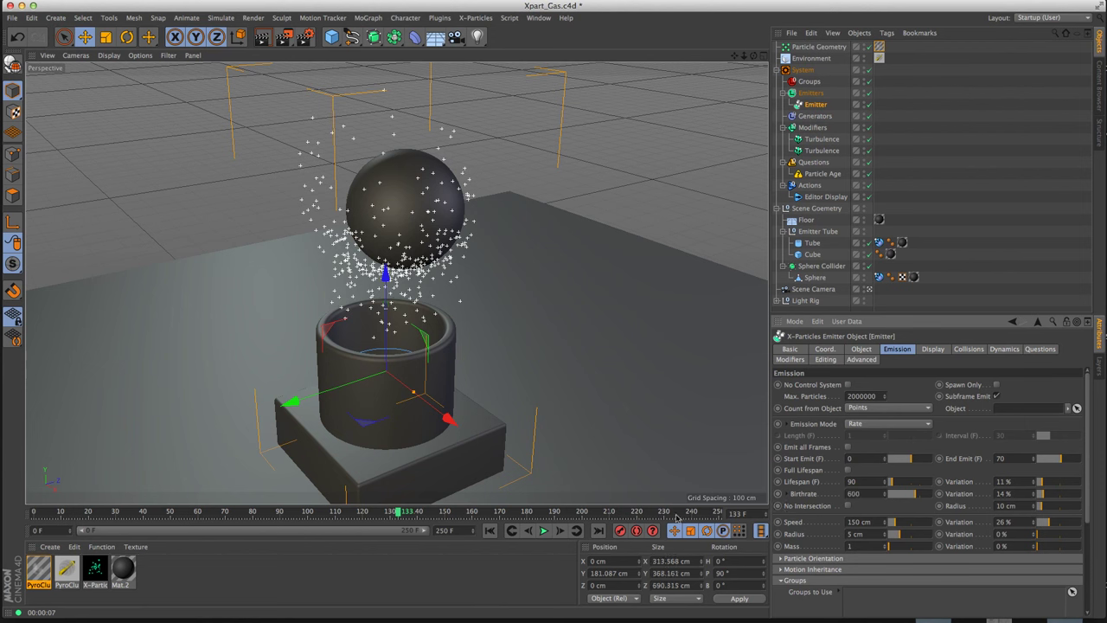
# Replay the denser simulation, render frame 89, then restart playback from frame 0
pyautogui.click(490, 530)
pyautogui.click(542, 530)
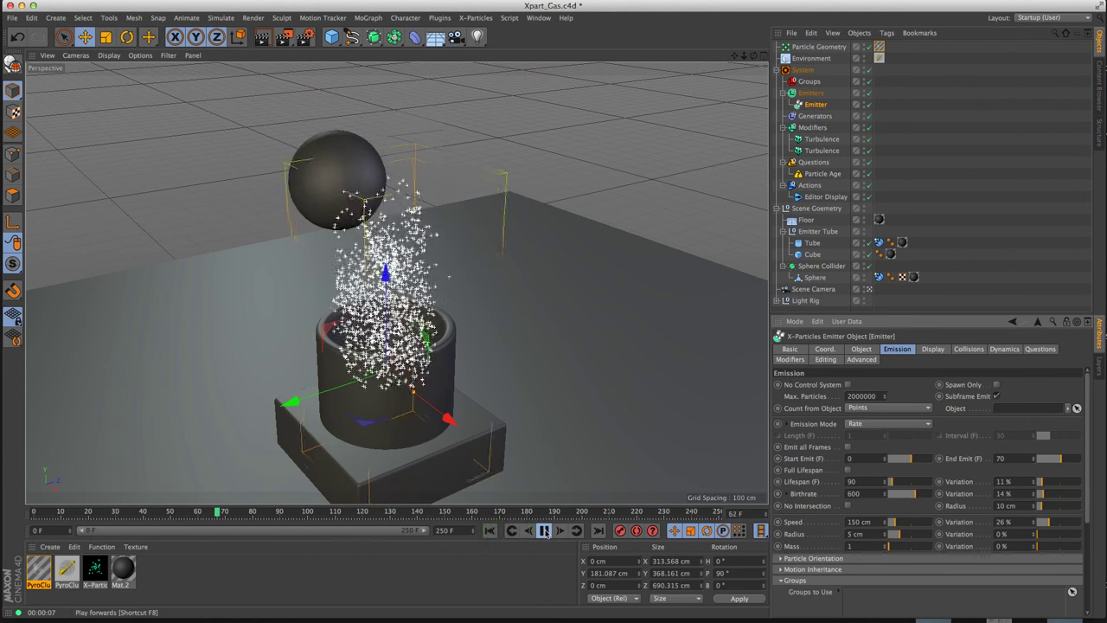
pyautogui.click(543, 530)
pyautogui.click(264, 36)
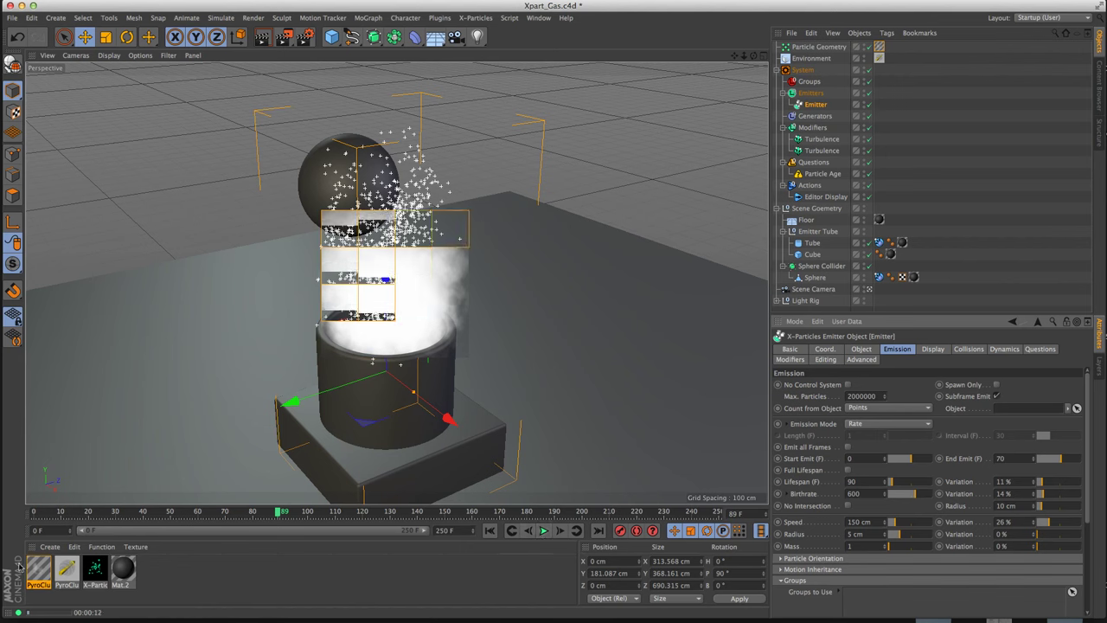
pyautogui.click(865, 500)
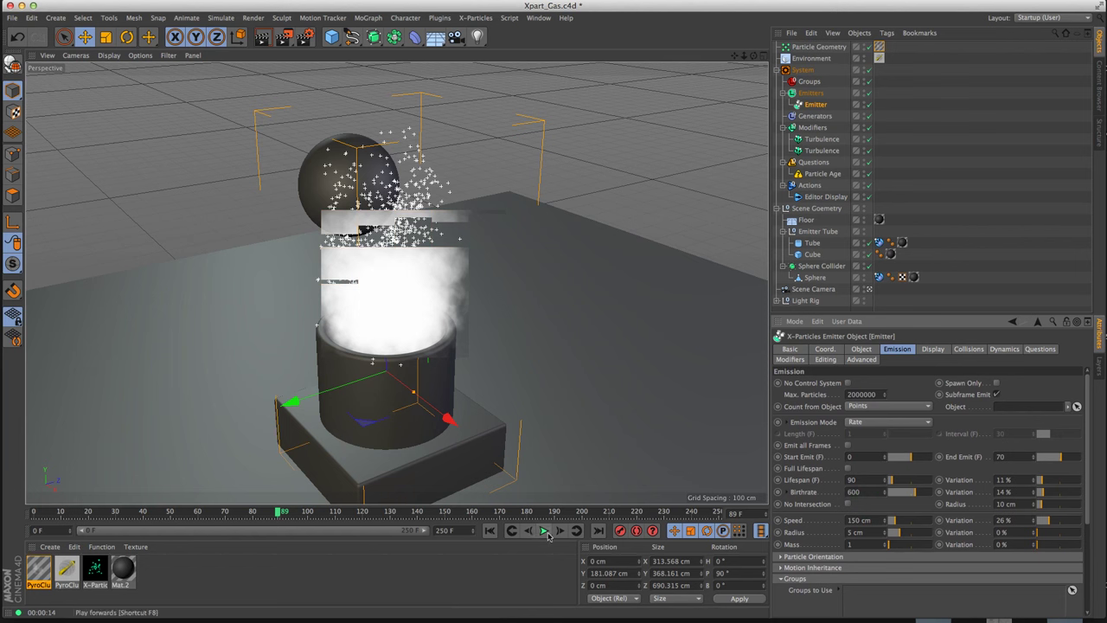
pyautogui.click(490, 531)
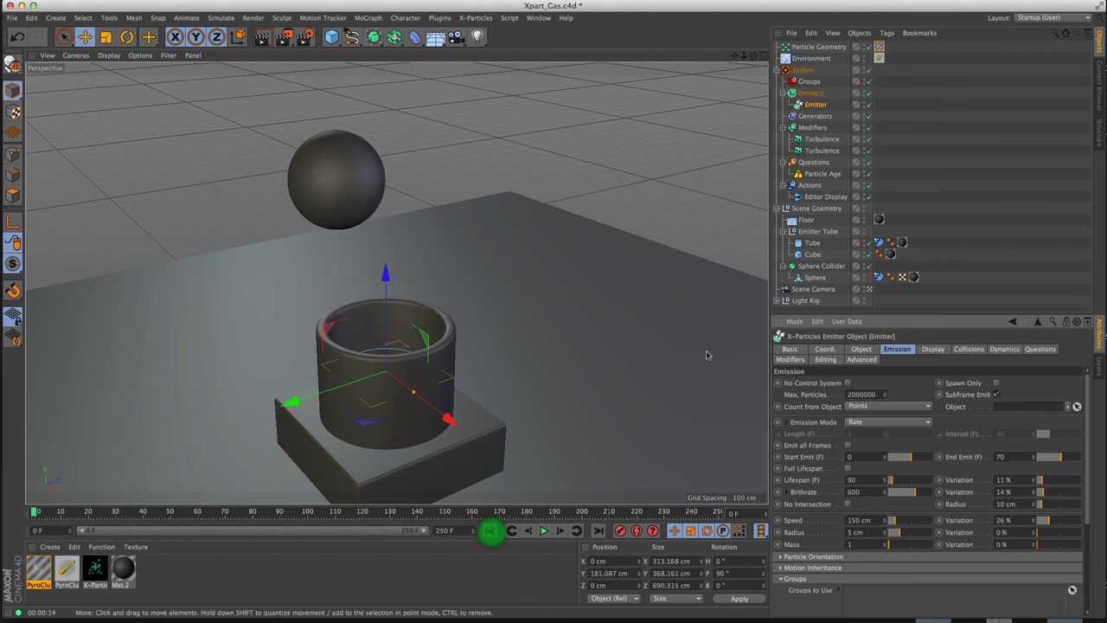
pyautogui.click(543, 531)
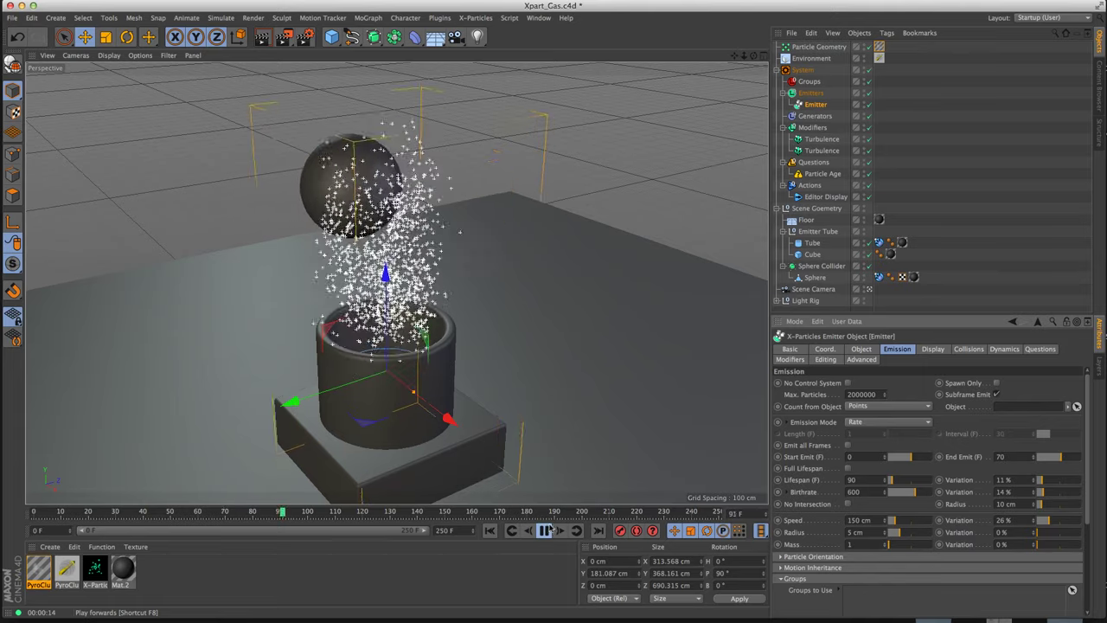
# Stop at frame 126 and check the PyroCluster Shape page's 100 cm sphere radius
pyautogui.click(544, 531)
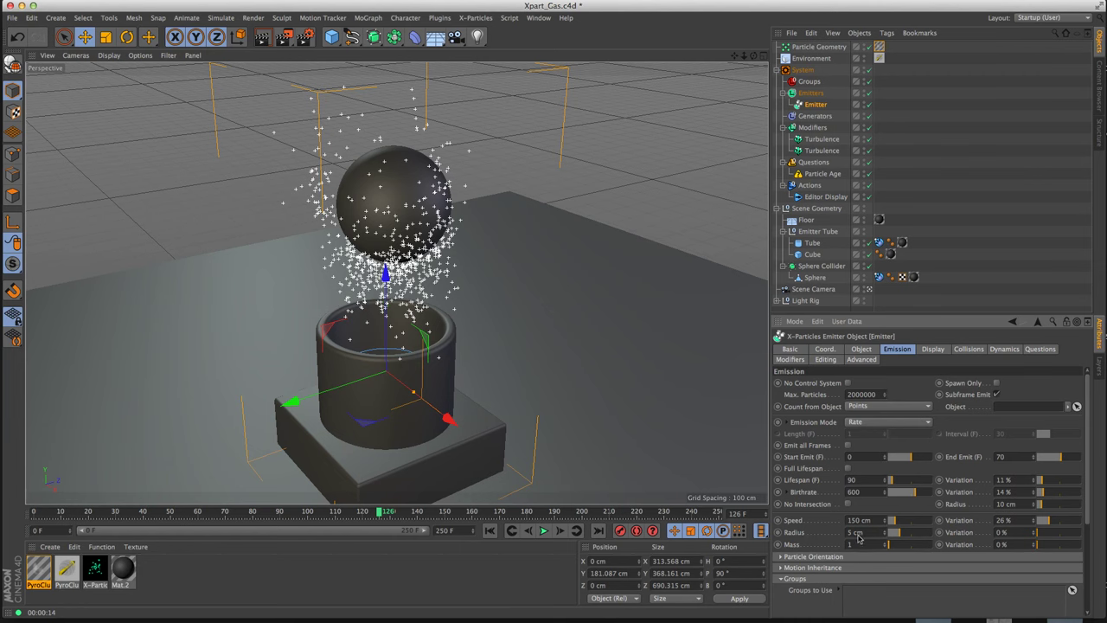
pyautogui.doubleClick(39, 569)
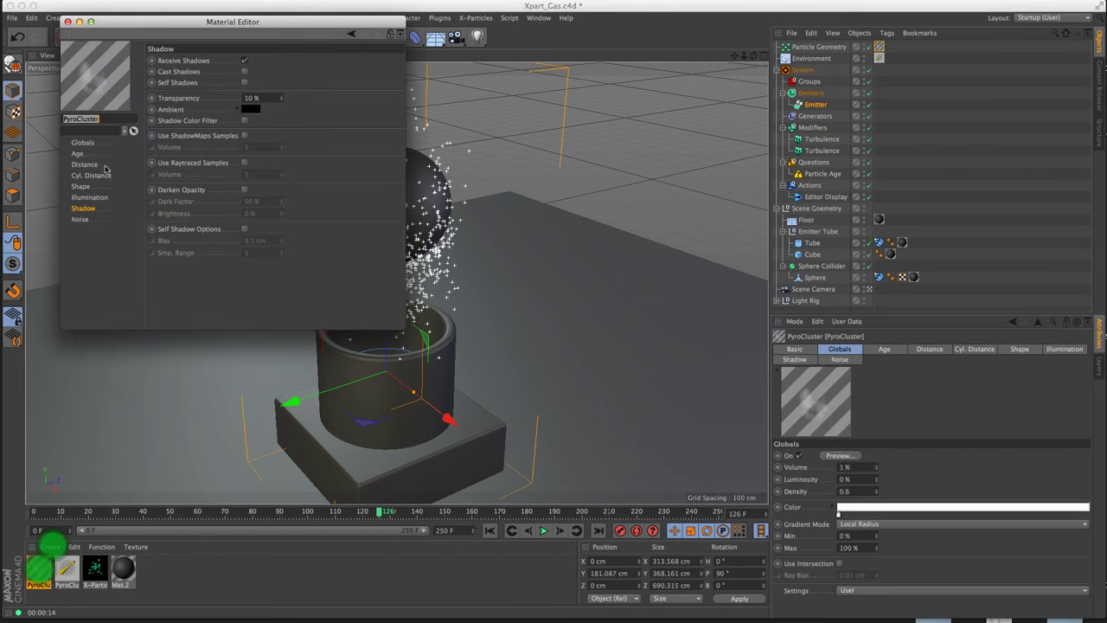
pyautogui.click(84, 143)
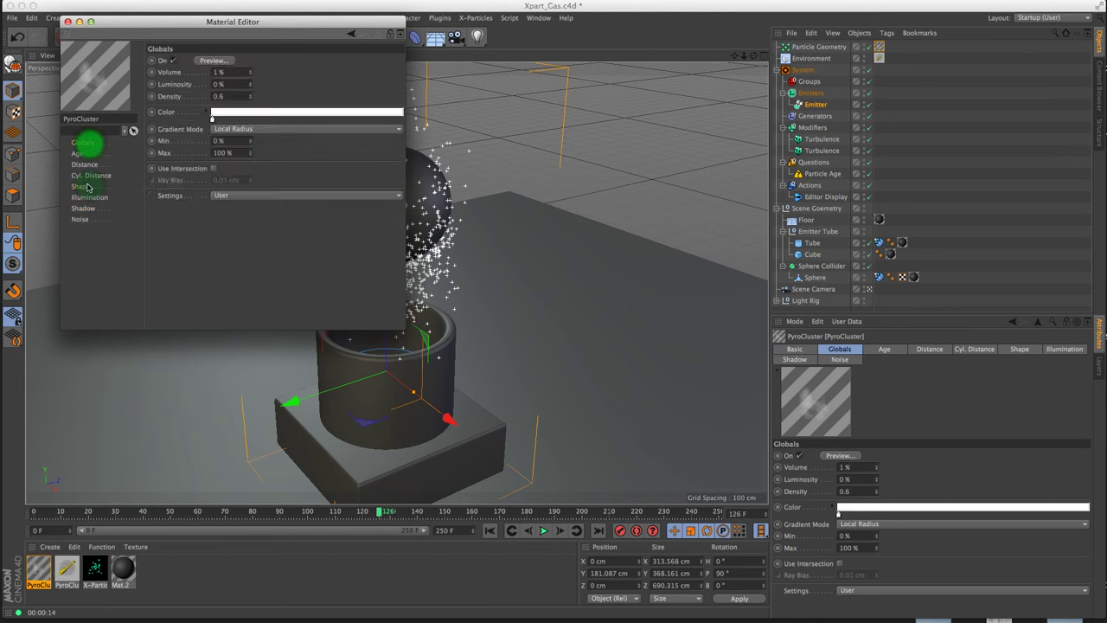
pyautogui.click(86, 186)
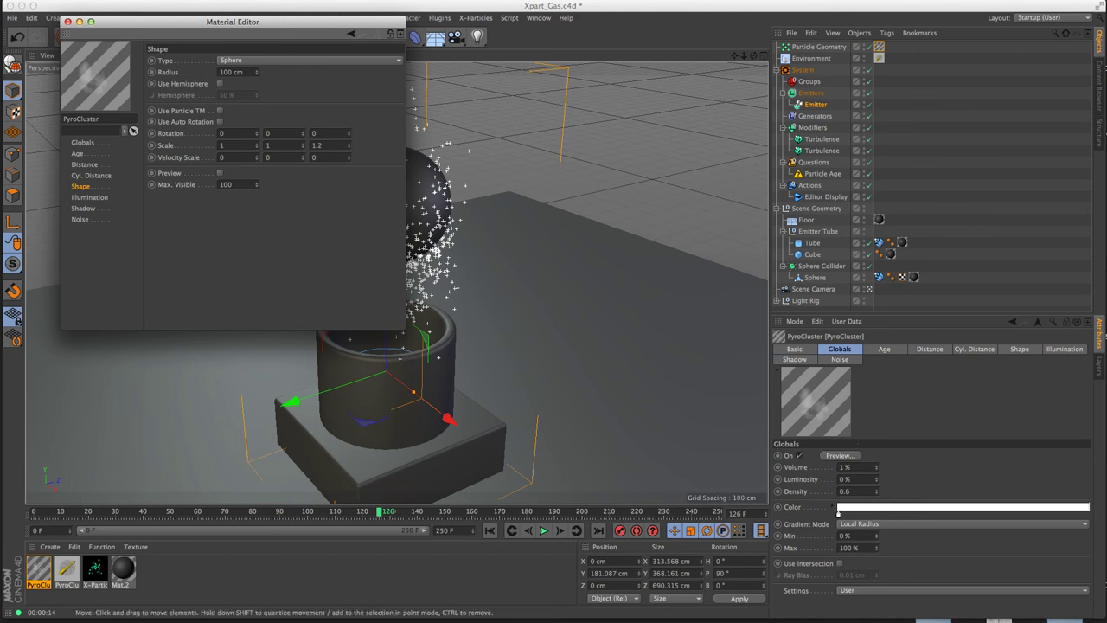
pyautogui.moveTo(342, 26); pyautogui.dragTo(358, 241)
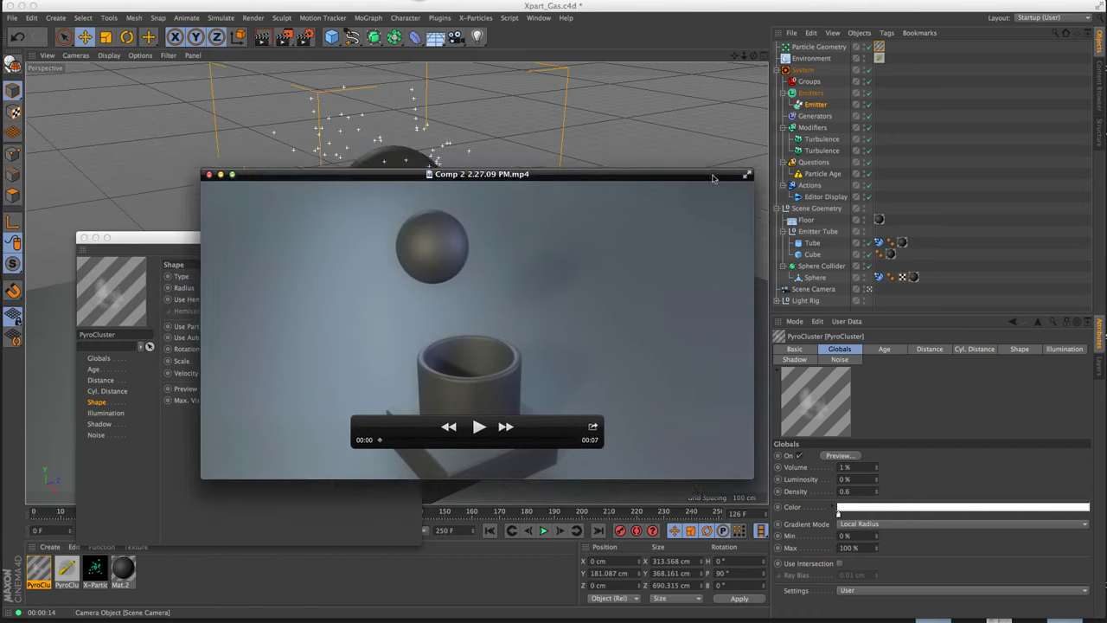
# Play, pause and scrub the rendered steam clip around 3 seconds, then close it
pyautogui.click(464, 404)
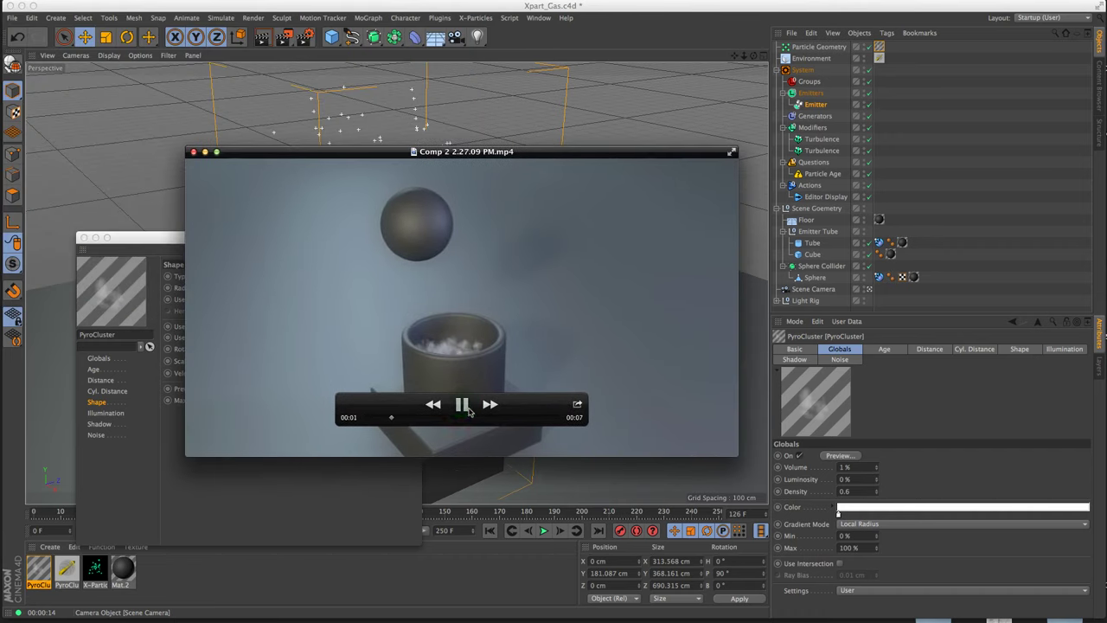
pyautogui.click(464, 405)
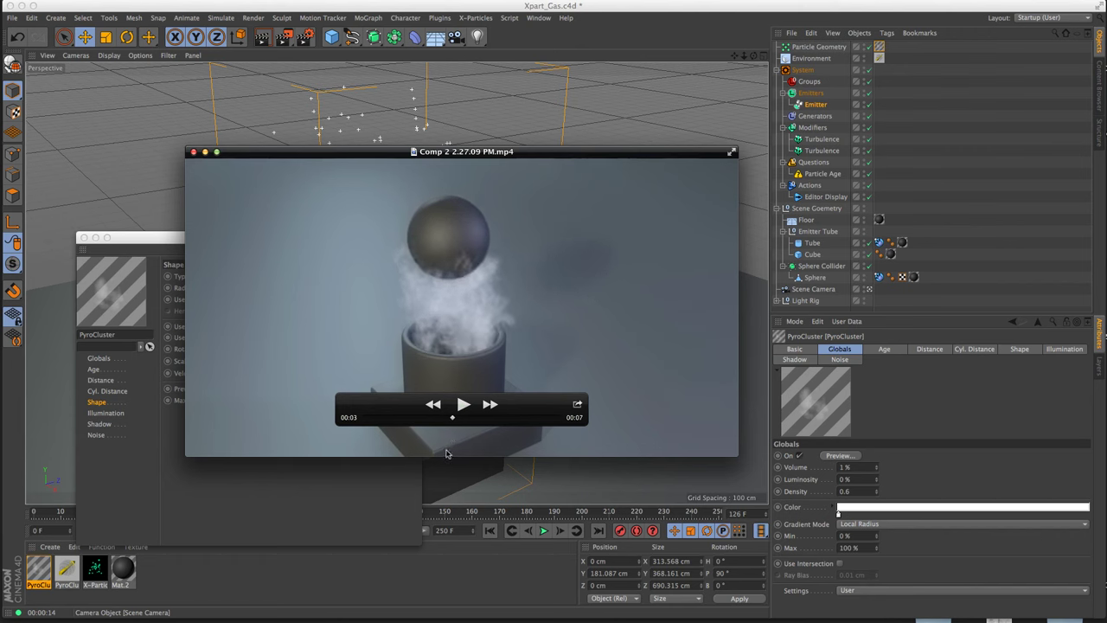
pyautogui.moveTo(409, 446)
pyautogui.mouseDown()
pyautogui.moveTo(459, 445)
pyautogui.moveTo(392, 440)
pyautogui.moveTo(483, 441)
pyautogui.moveTo(411, 436)
pyautogui.mouseUp()
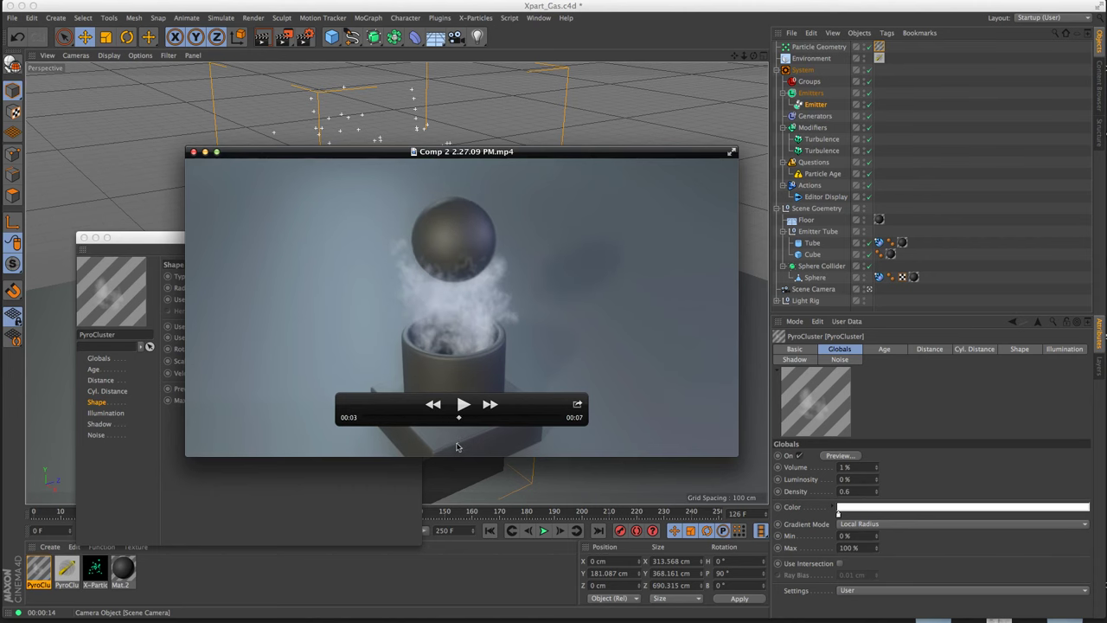
pyautogui.moveTo(457, 447); pyautogui.dragTo(216, 185)
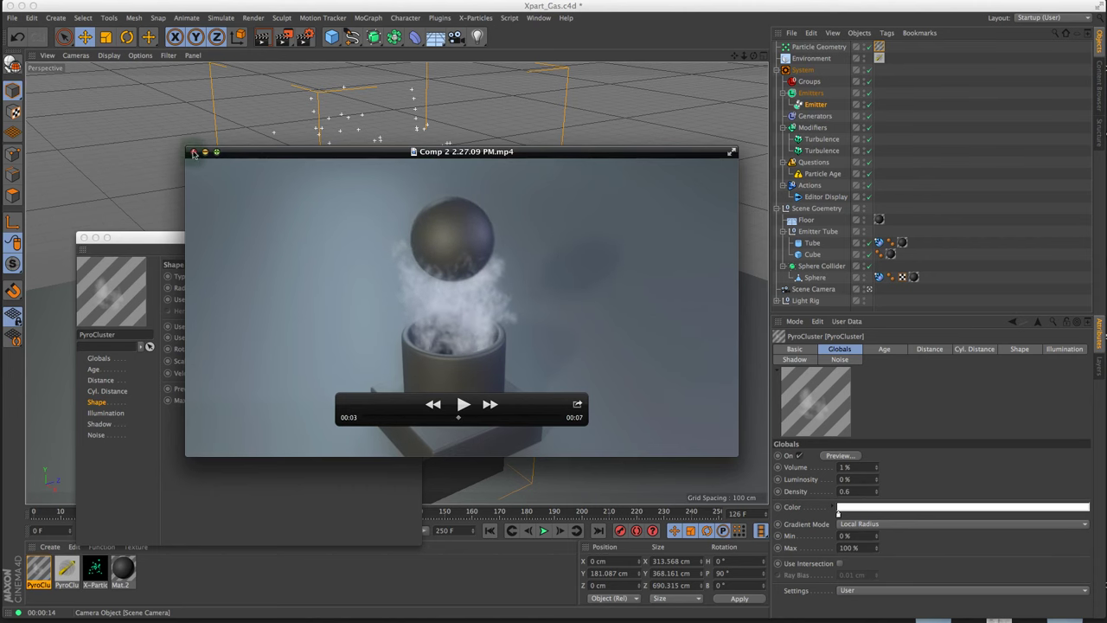
pyautogui.click(194, 152)
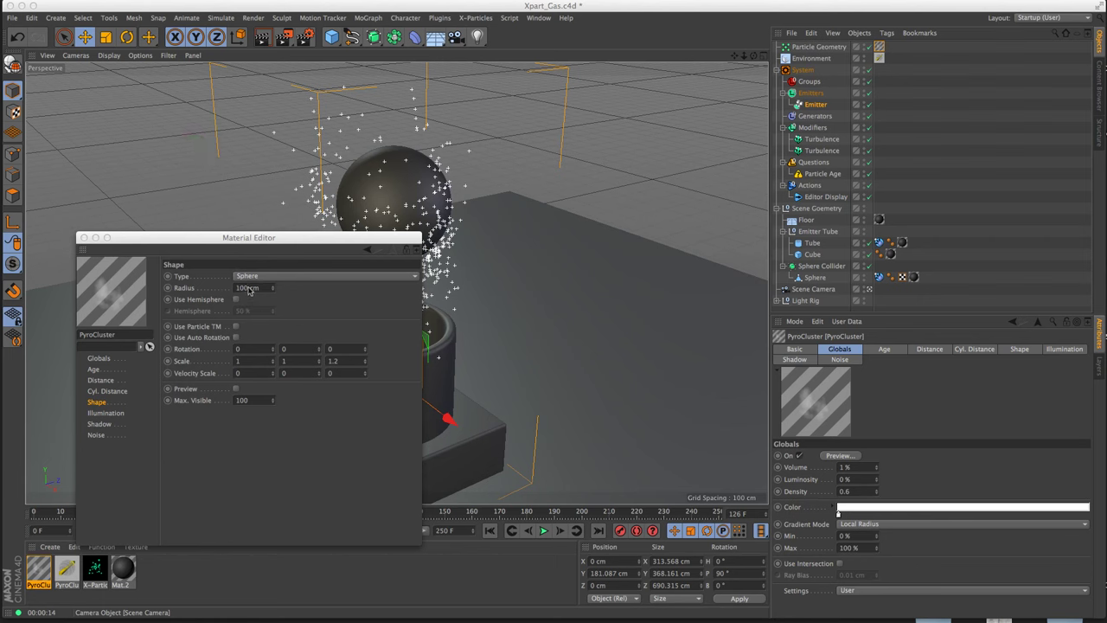
# Set the PyroCluster sprite radius and the emitter's emission radius both to 50 cm
pyautogui.click(248, 289)
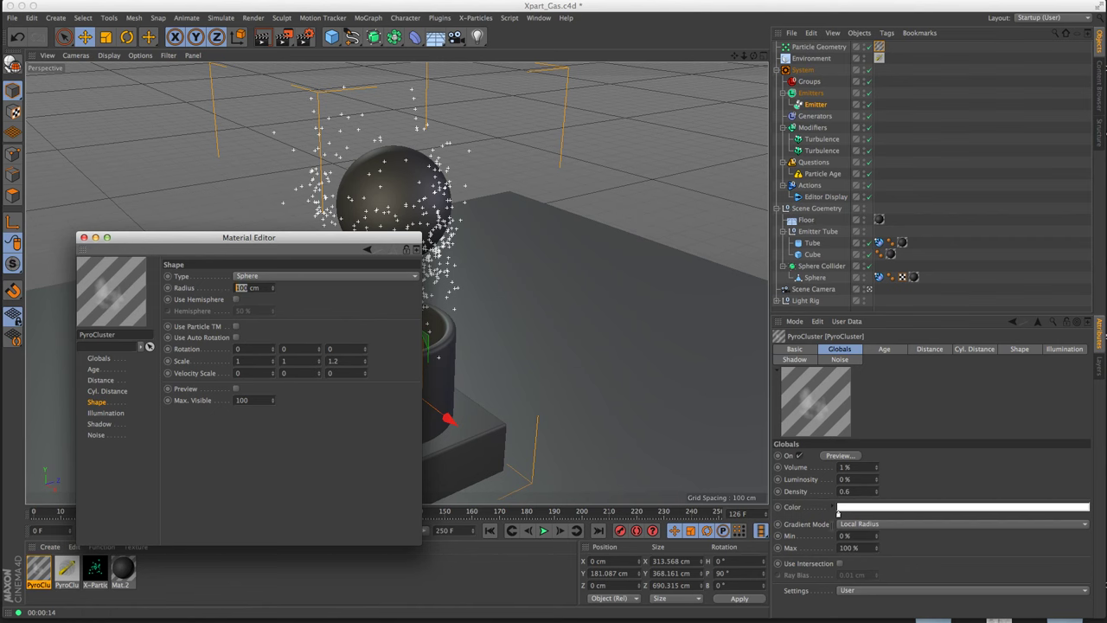
pyautogui.click(817, 106)
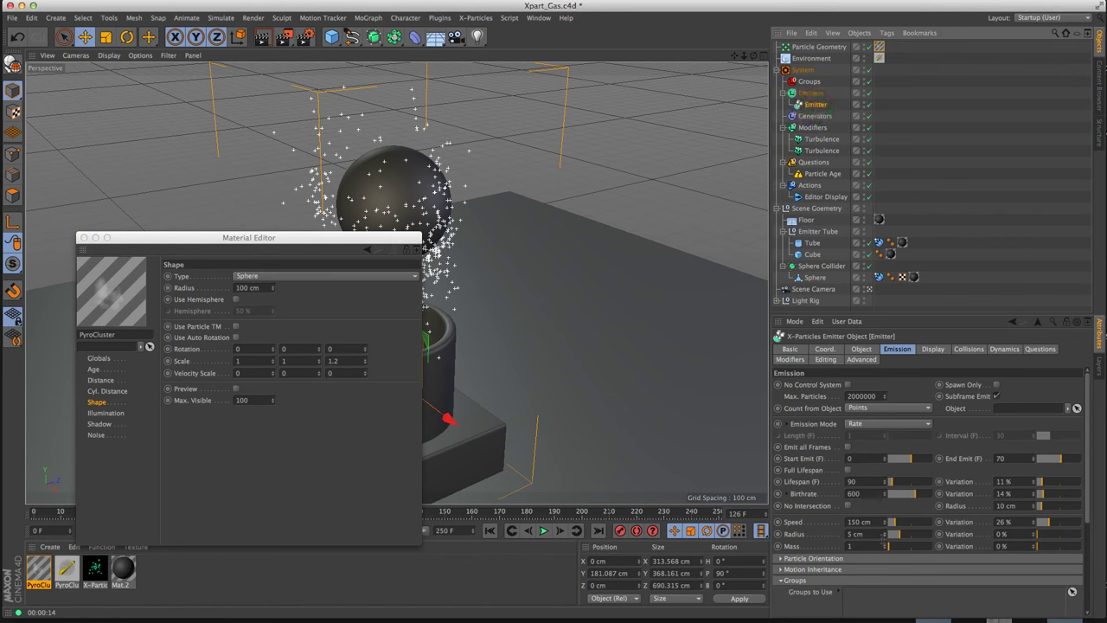
pyautogui.click(855, 533)
pyautogui.write('50')
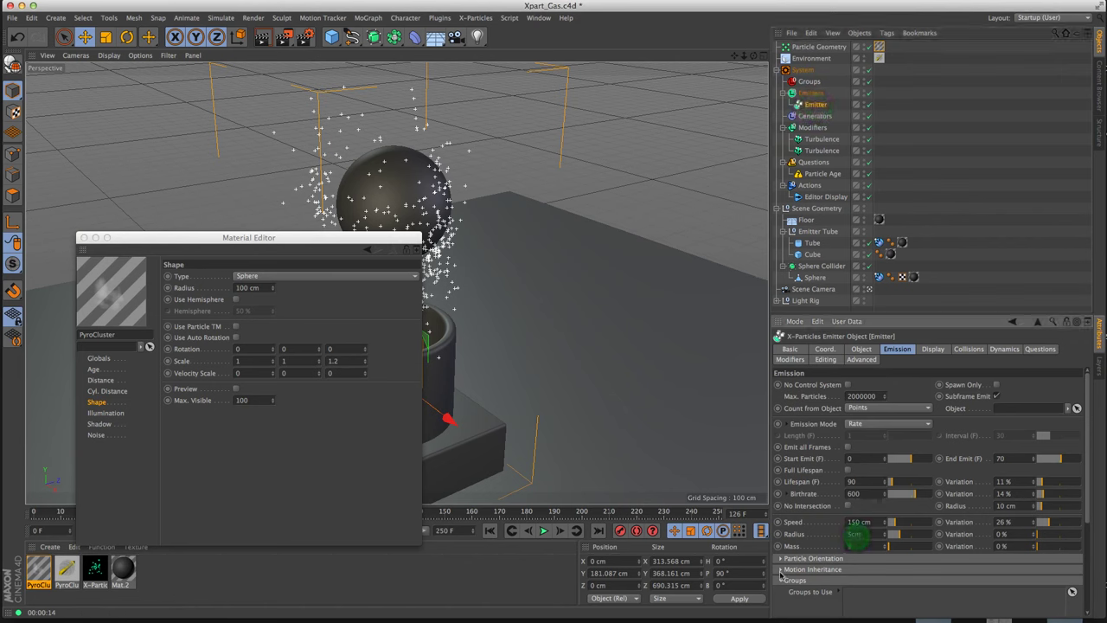
pyautogui.press('Return')
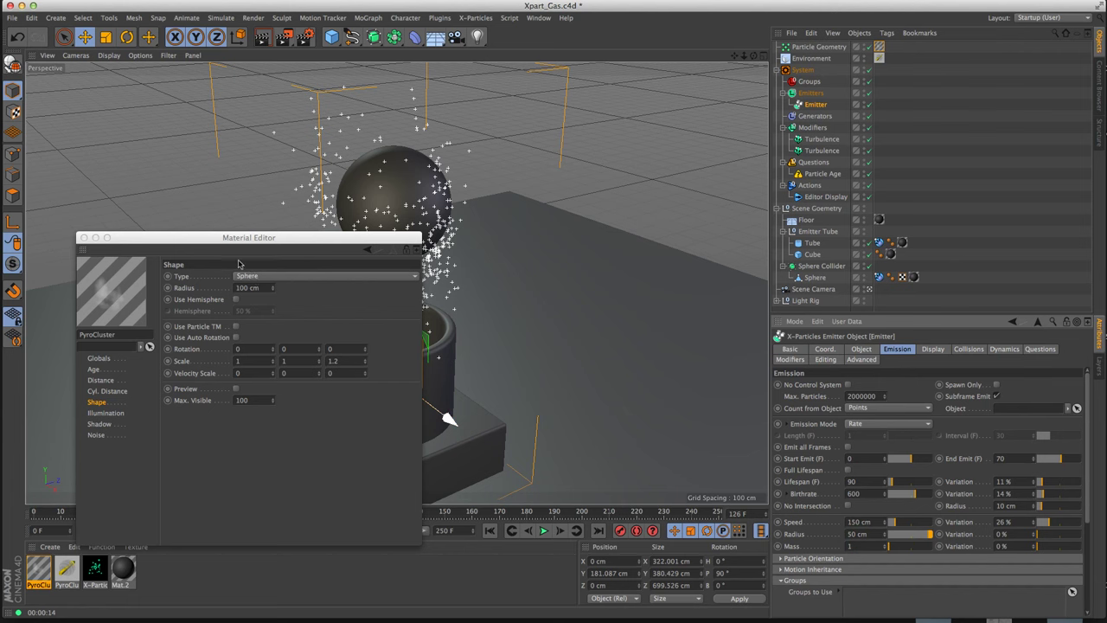
pyautogui.moveTo(116, 232); pyautogui.dragTo(375, 486)
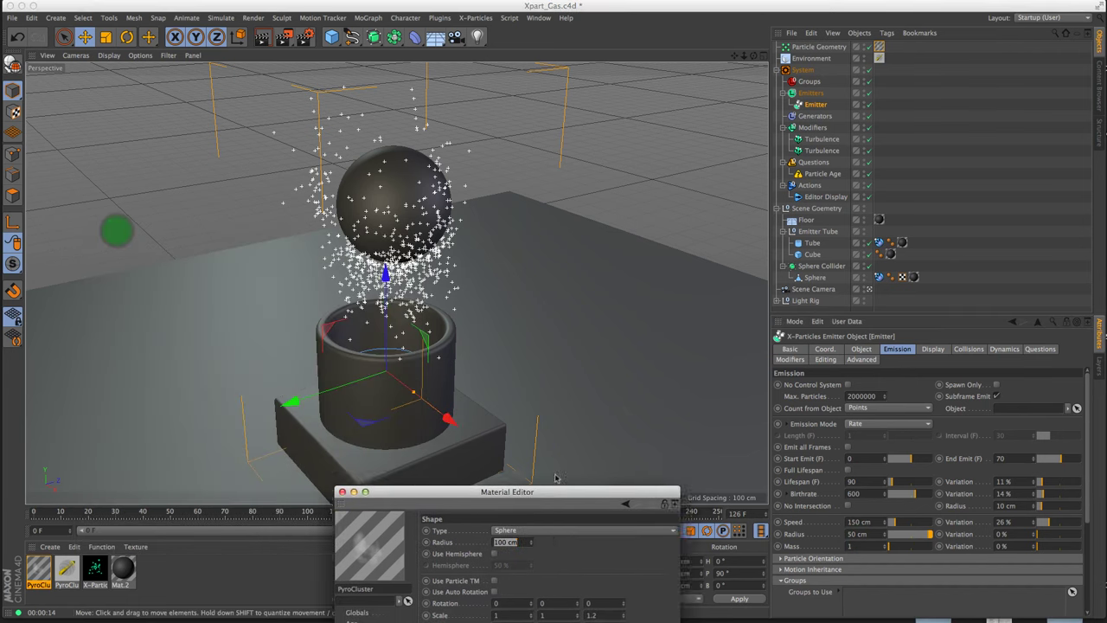
pyautogui.moveTo(556, 479); pyautogui.dragTo(1098, 312)
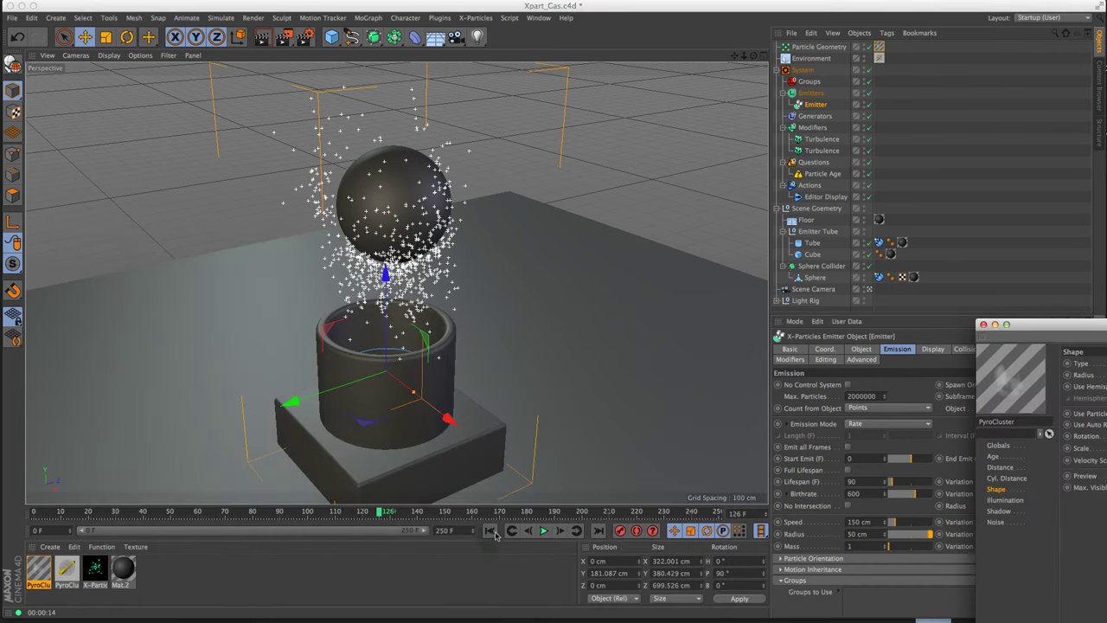
# Preview the simulation from the start, inspecting the particles around frame 85
pyautogui.click(489, 531)
pyautogui.click(544, 531)
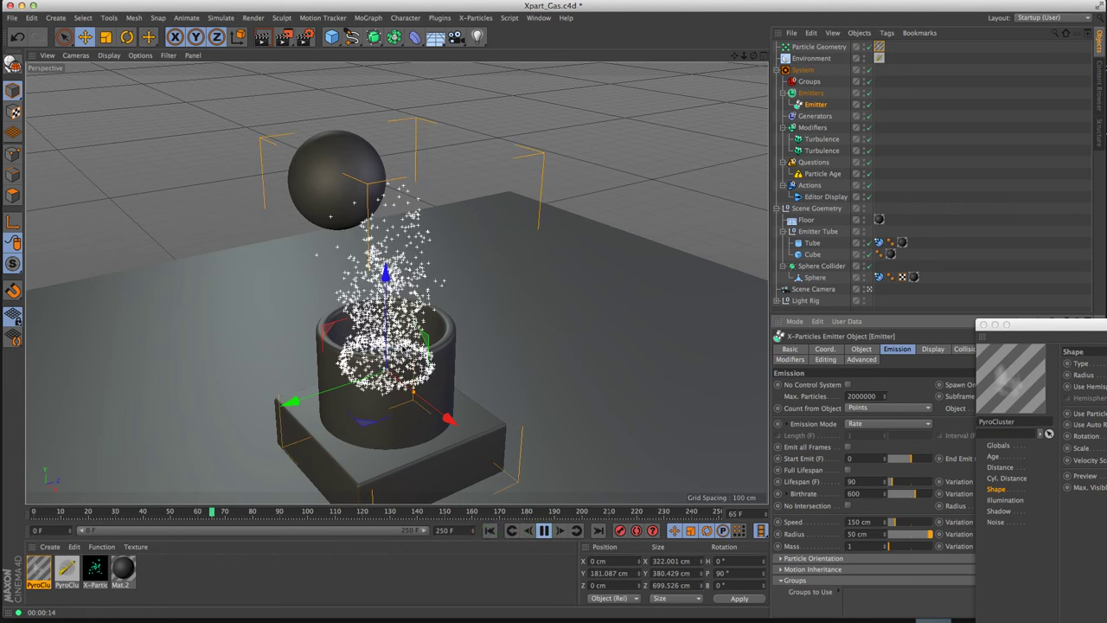
pyautogui.click(543, 531)
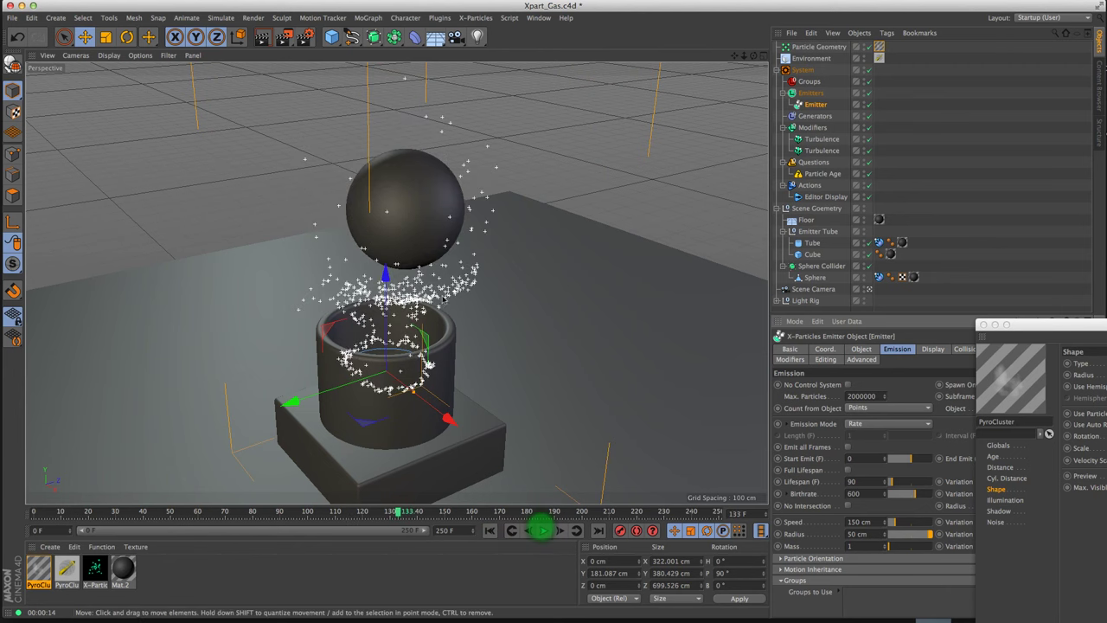
pyautogui.moveTo(396, 512); pyautogui.dragTo(269, 512)
pyautogui.click(544, 531)
pyautogui.click(489, 531)
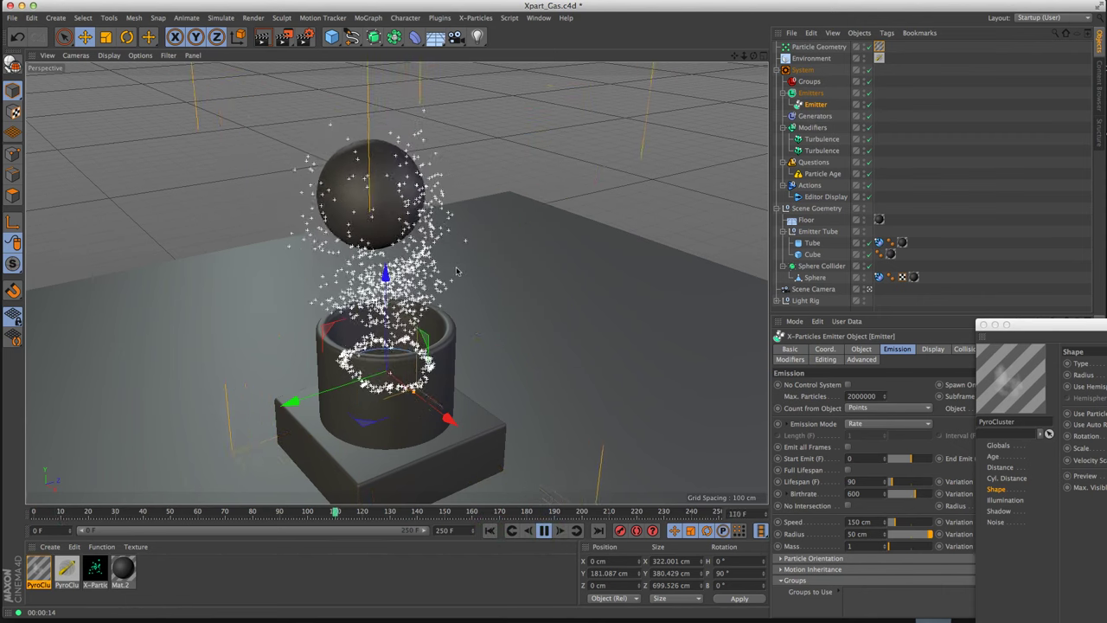
pyautogui.click(544, 530)
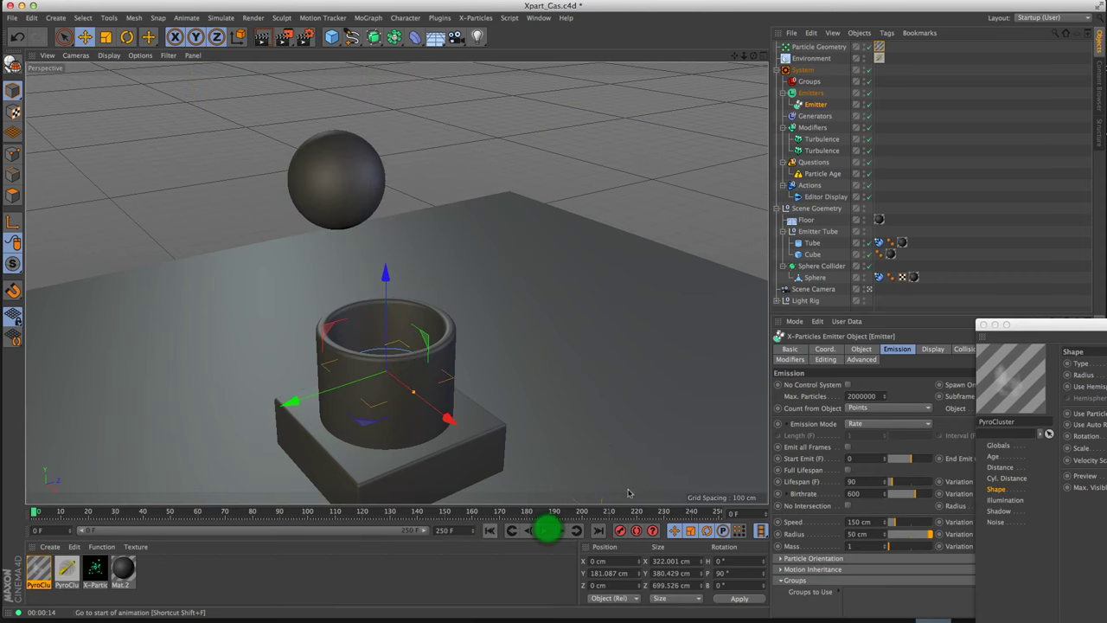
pyautogui.moveTo(1073, 325); pyautogui.dragTo(279, 200)
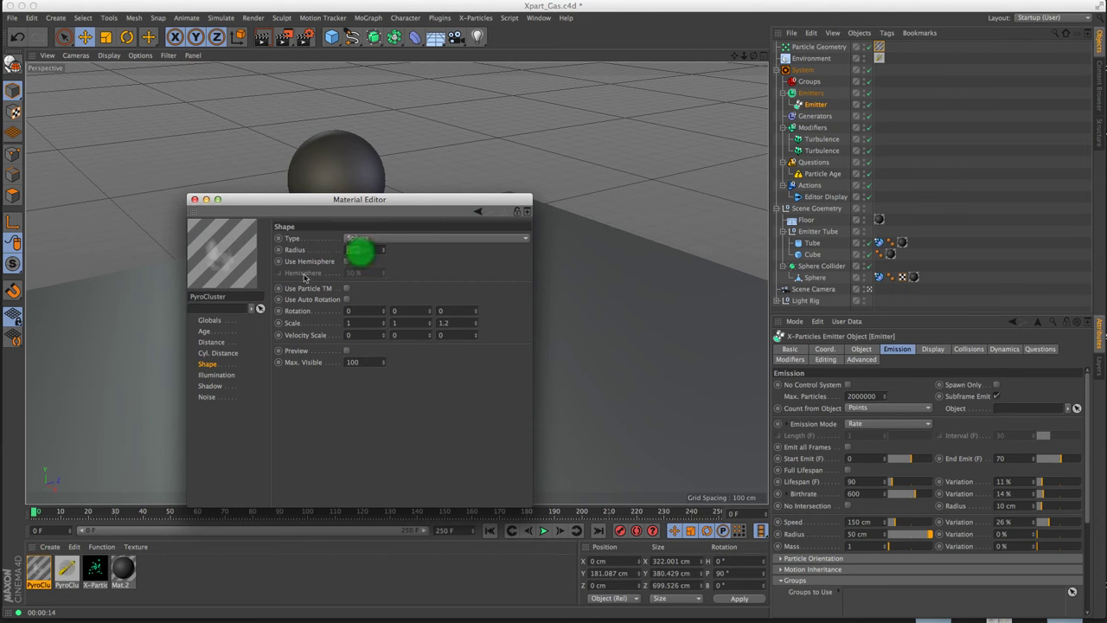
# Change the emitter's emission radius to 20 cm
pyautogui.click(857, 536)
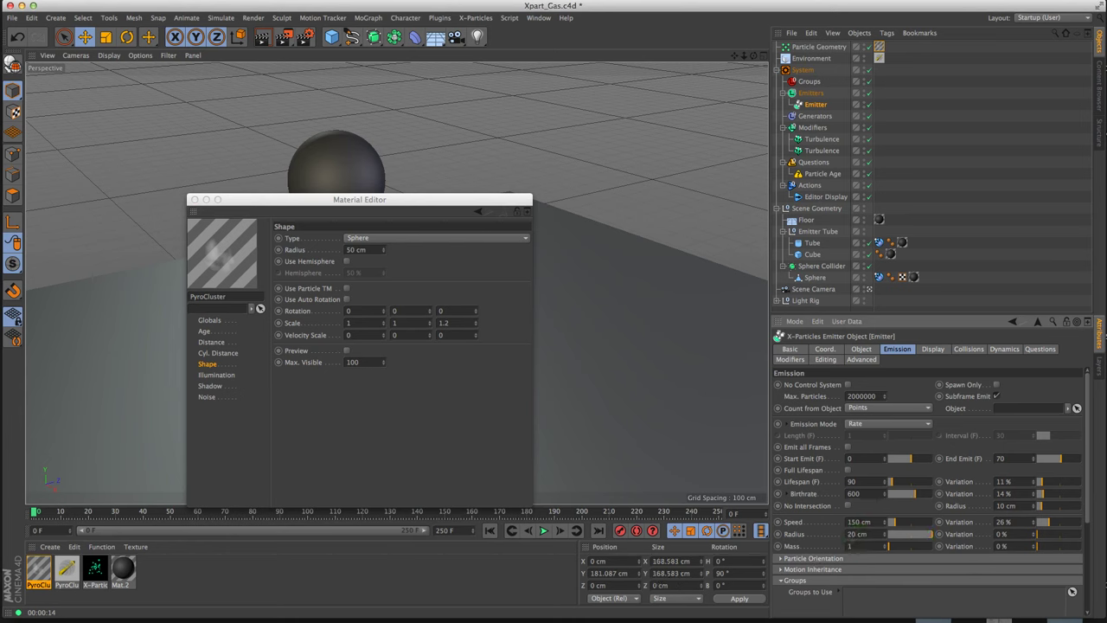
pyautogui.moveTo(363, 200); pyautogui.dragTo(381, 202)
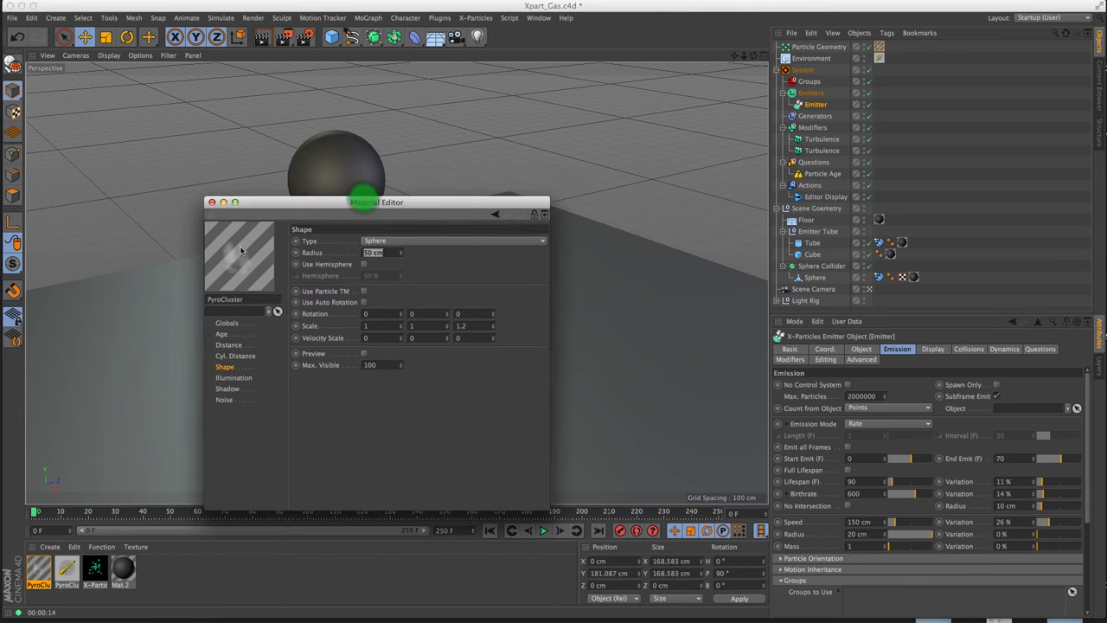
pyautogui.moveTo(263, 201); pyautogui.dragTo(944, 323)
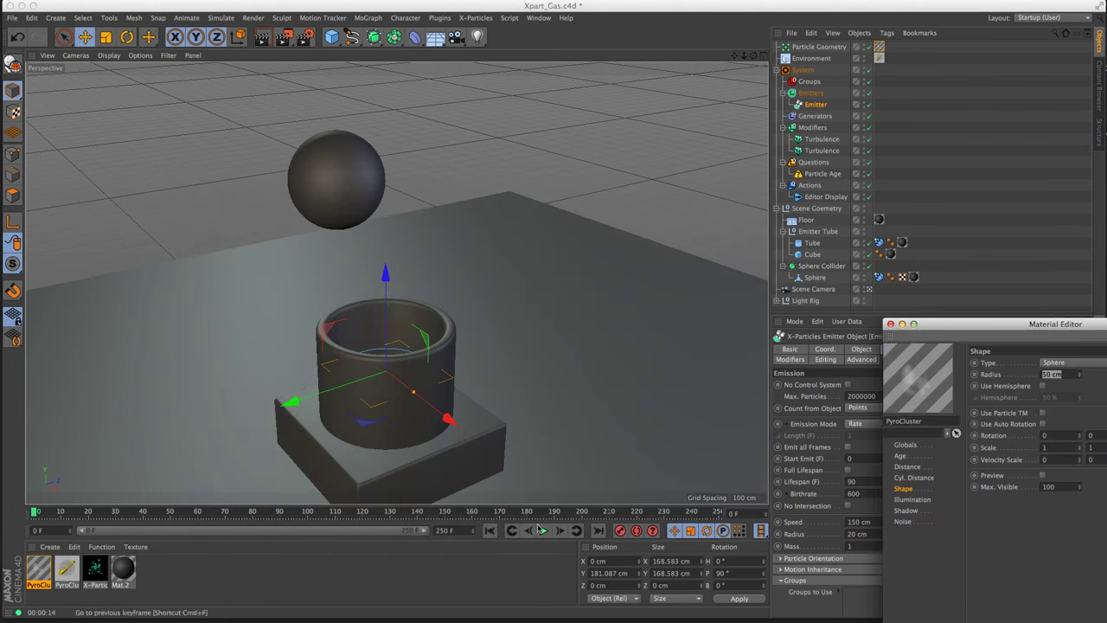
# Play to frame 120, render a preview of the smoke, then resume playback
pyautogui.click(542, 530)
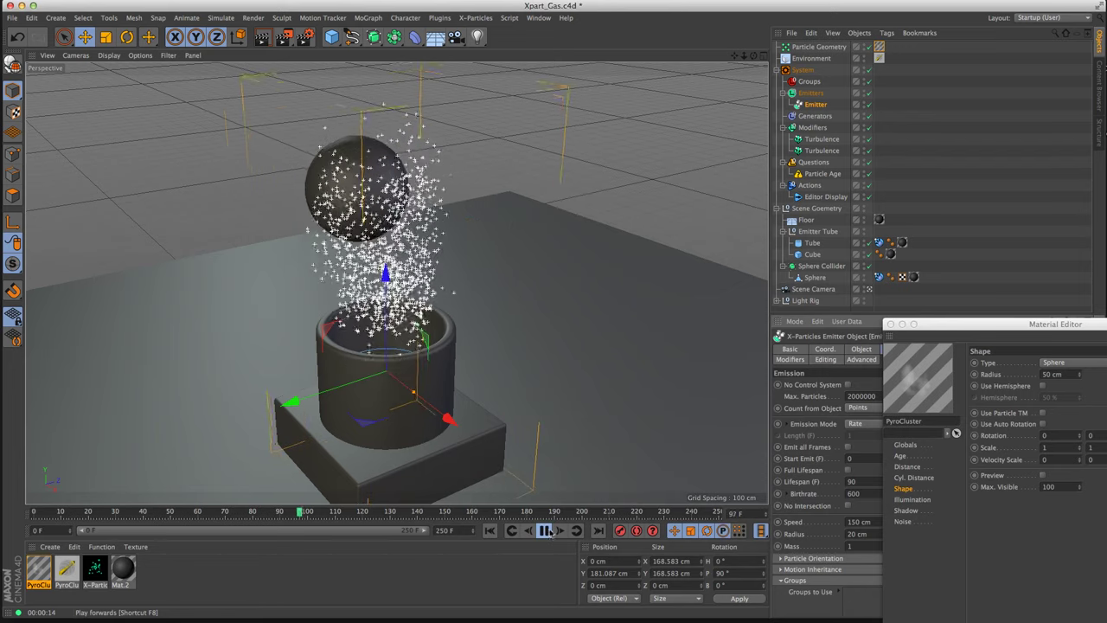
pyautogui.click(545, 530)
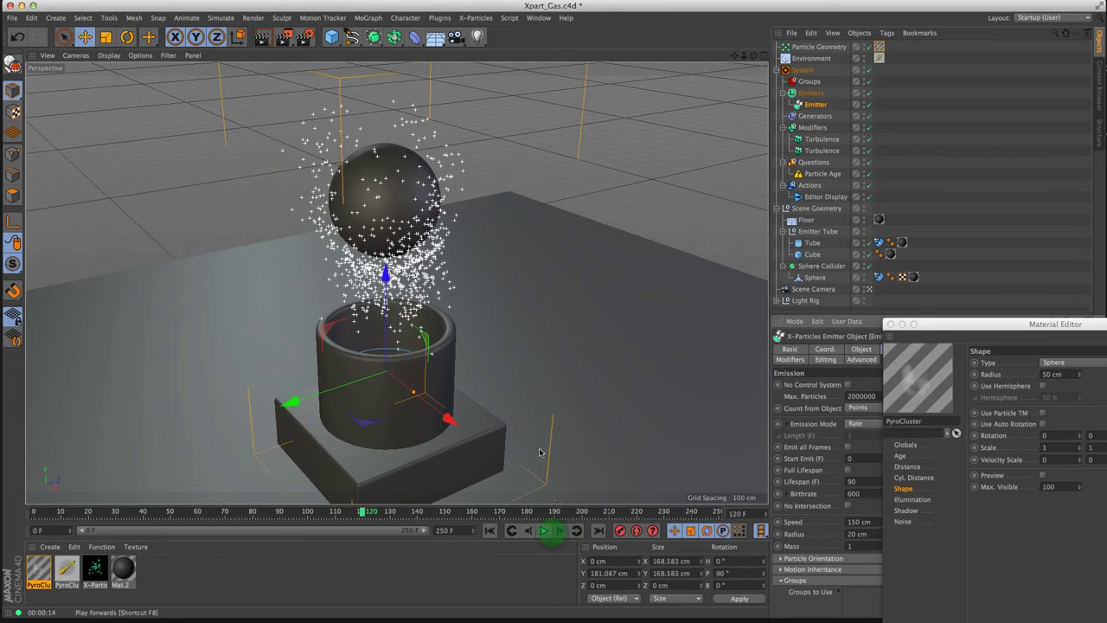
pyautogui.click(262, 37)
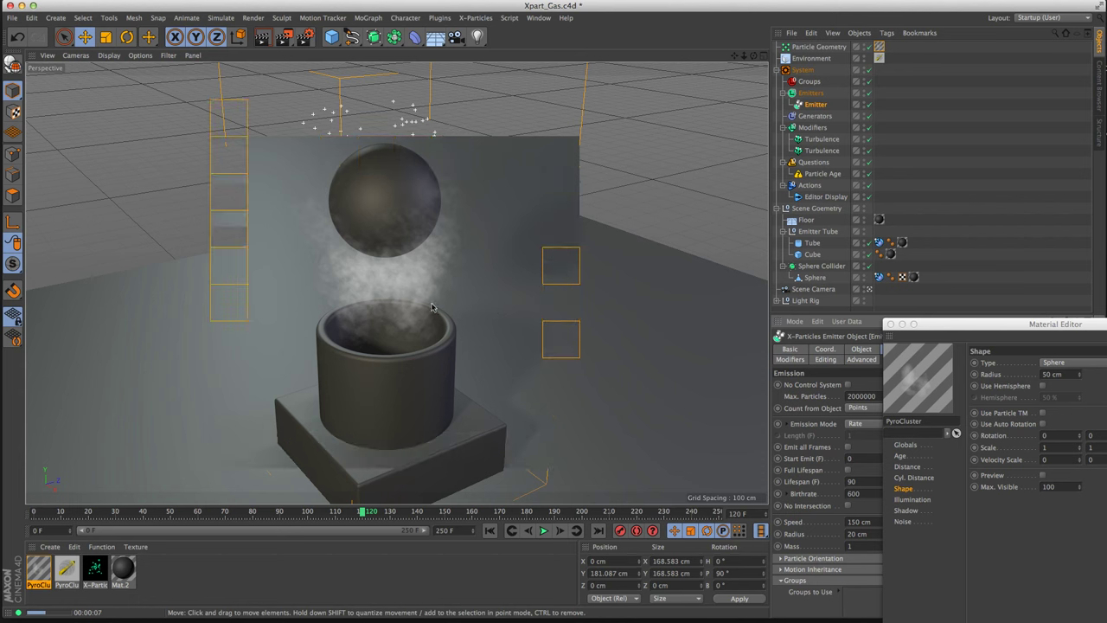
pyautogui.click(544, 531)
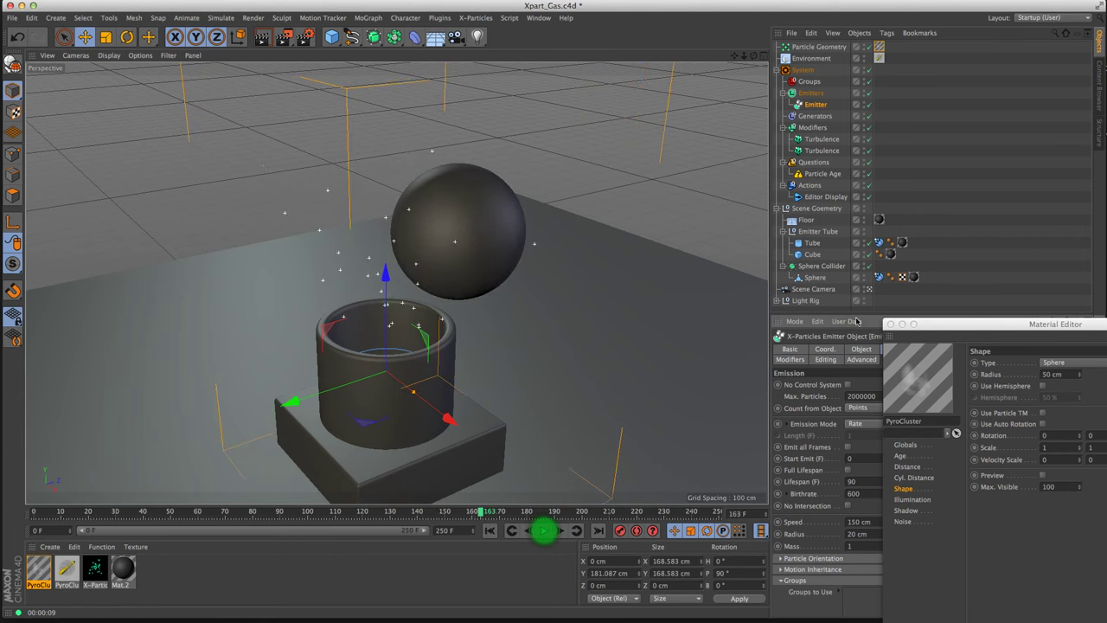
pyautogui.moveTo(949, 329); pyautogui.dragTo(357, 206)
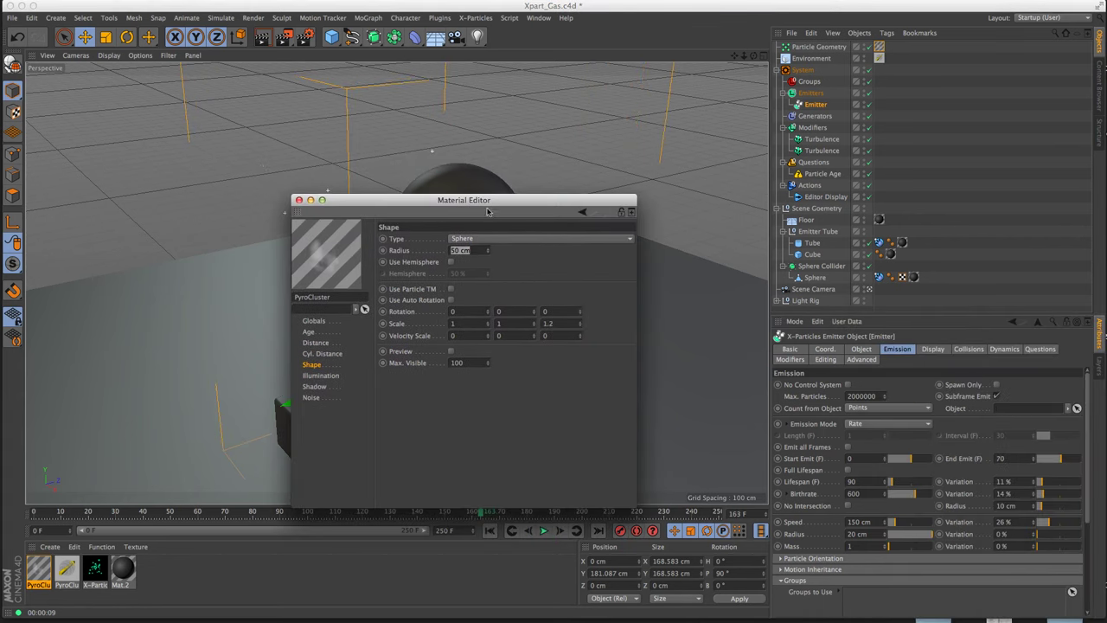
pyautogui.moveTo(487, 211); pyautogui.dragTo(945, 403)
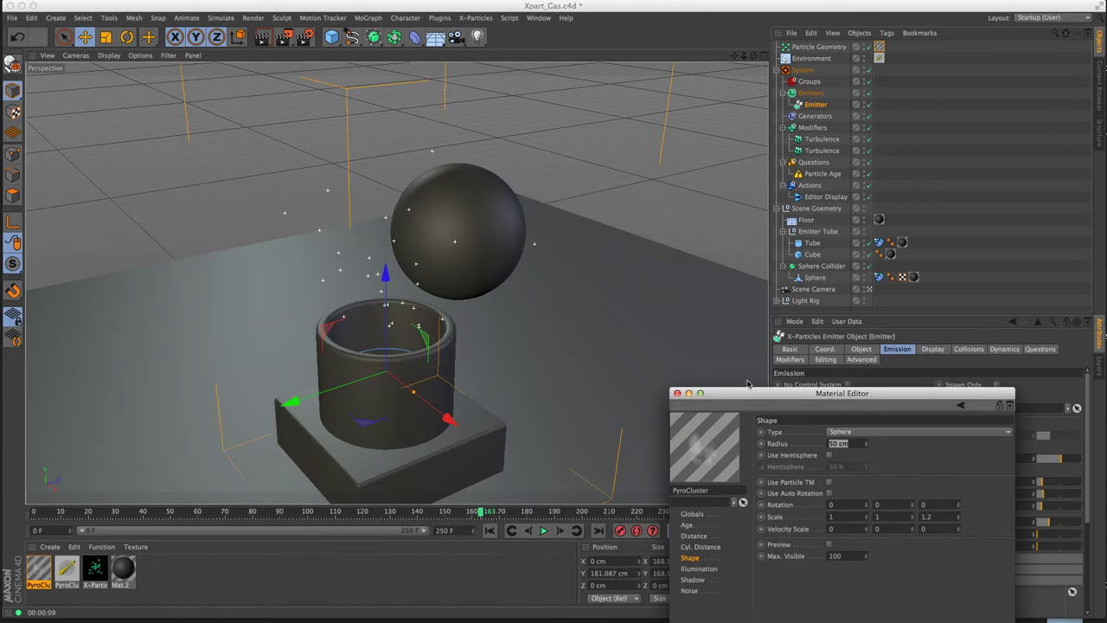
pyautogui.click(489, 529)
pyautogui.click(542, 531)
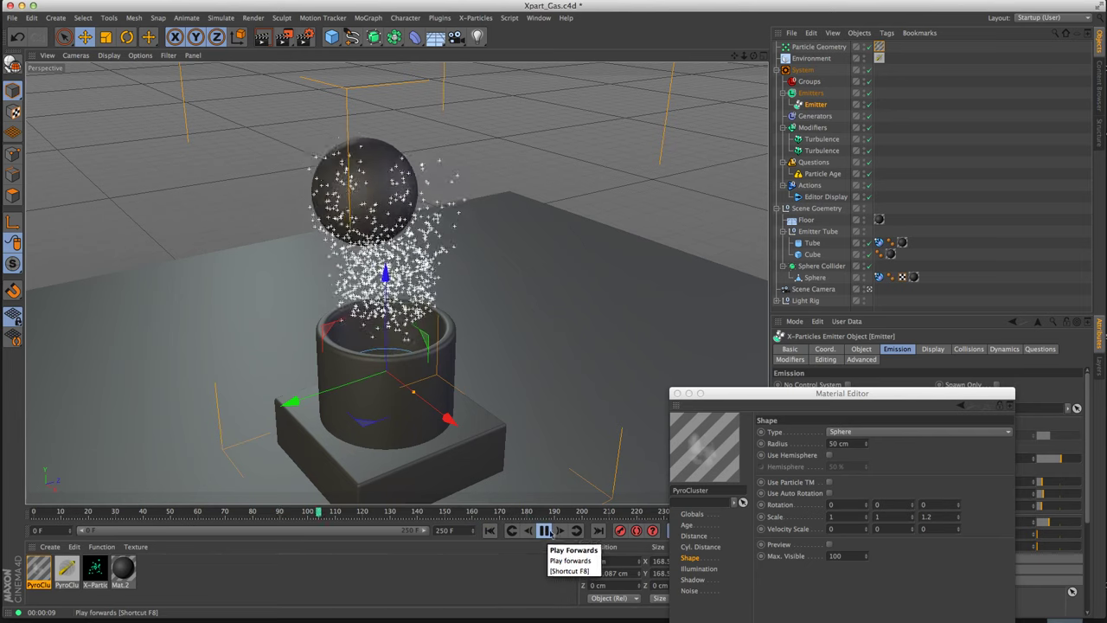
pyautogui.click(1051, 0)
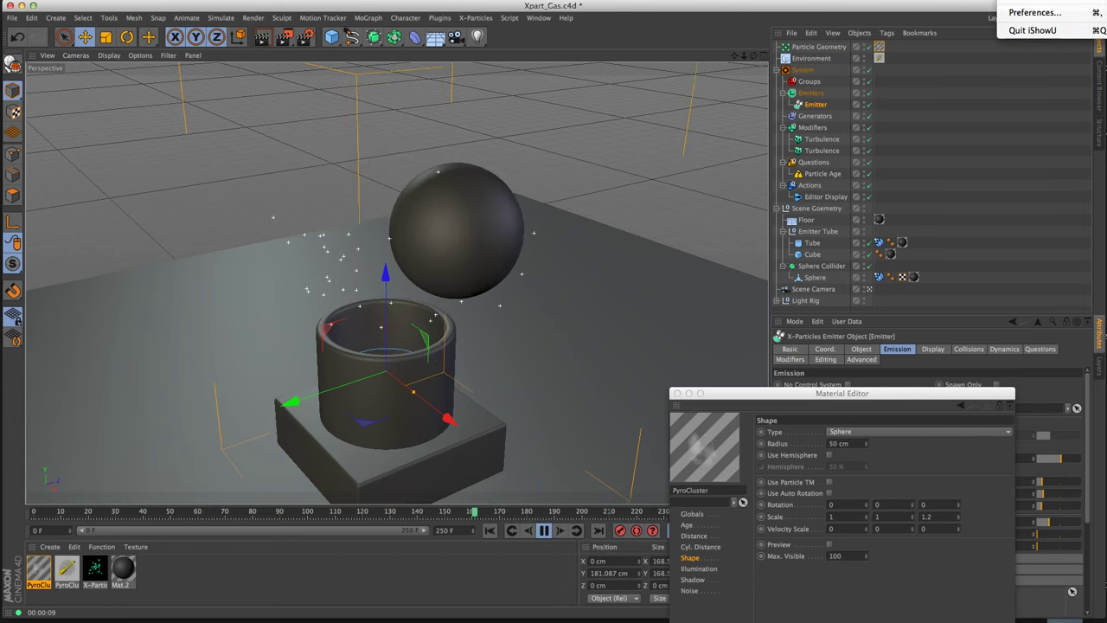